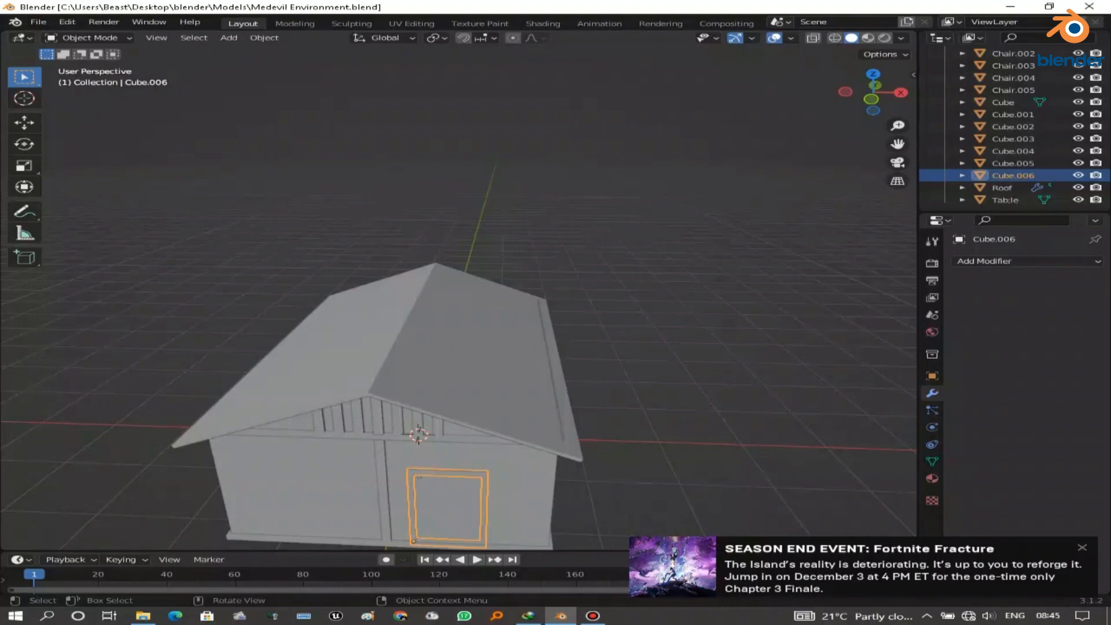
- Switch to the Shading workspace and examine the house's exterior from the front, with the door in view
middle_click_drag(463, 405, 501, 354, "shift")
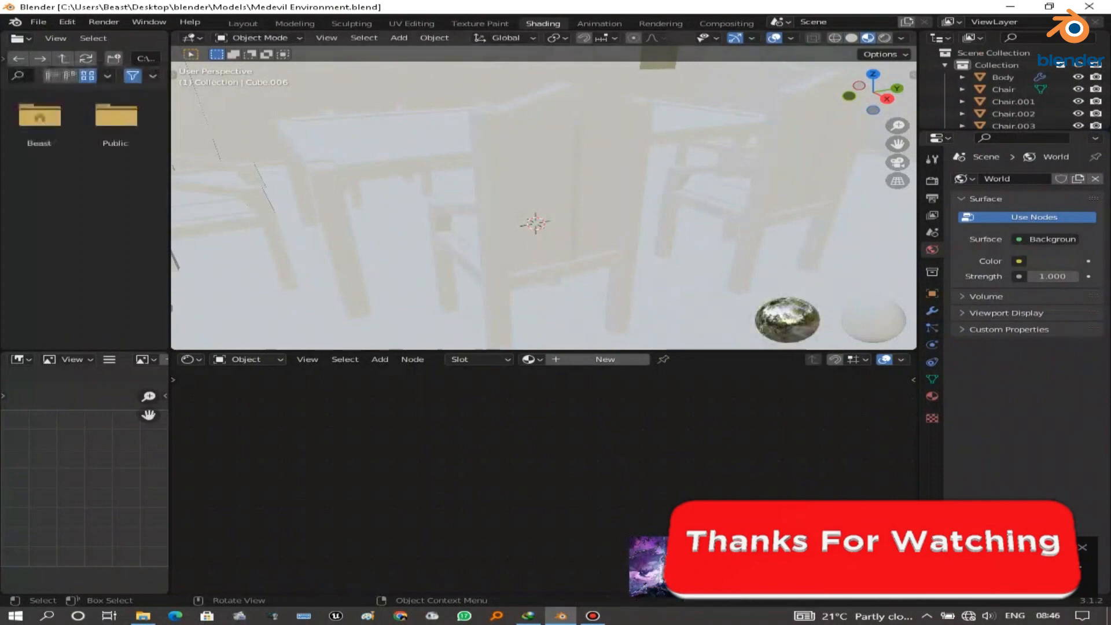
scroll(544, 200, "down", 9)
scroll(544, 200, "up", 1)
left_click_drag(873, 92, 944, 92)
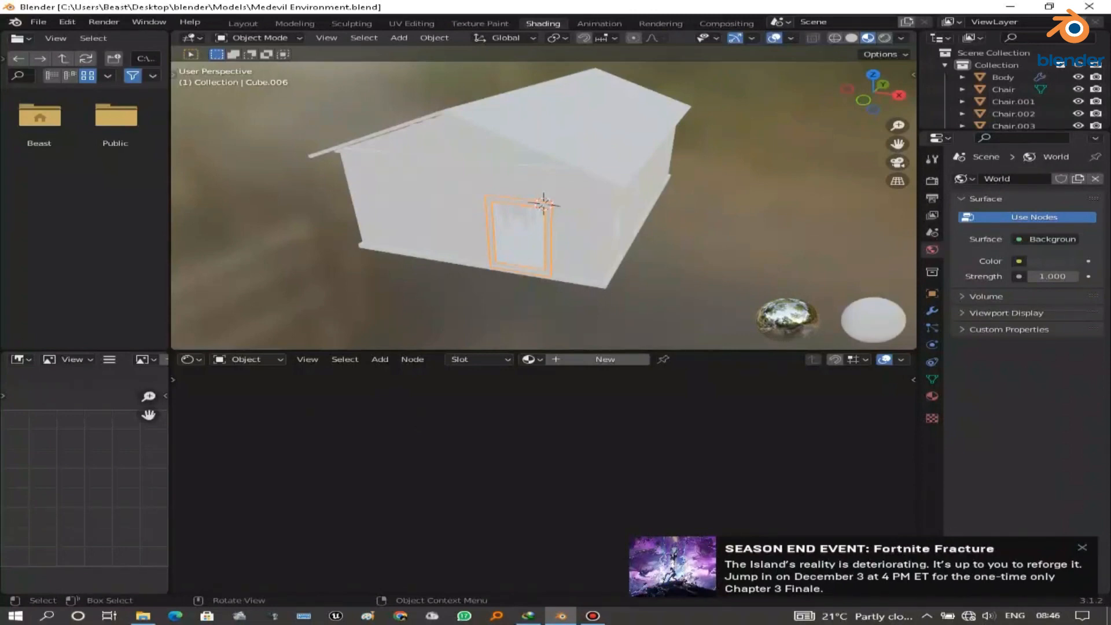
scroll(544, 206, "down", 2)
scroll(544, 206, "up", 3)
scroll(544, 206, "down", 1)
left_click_drag(898, 144, 936, 160)
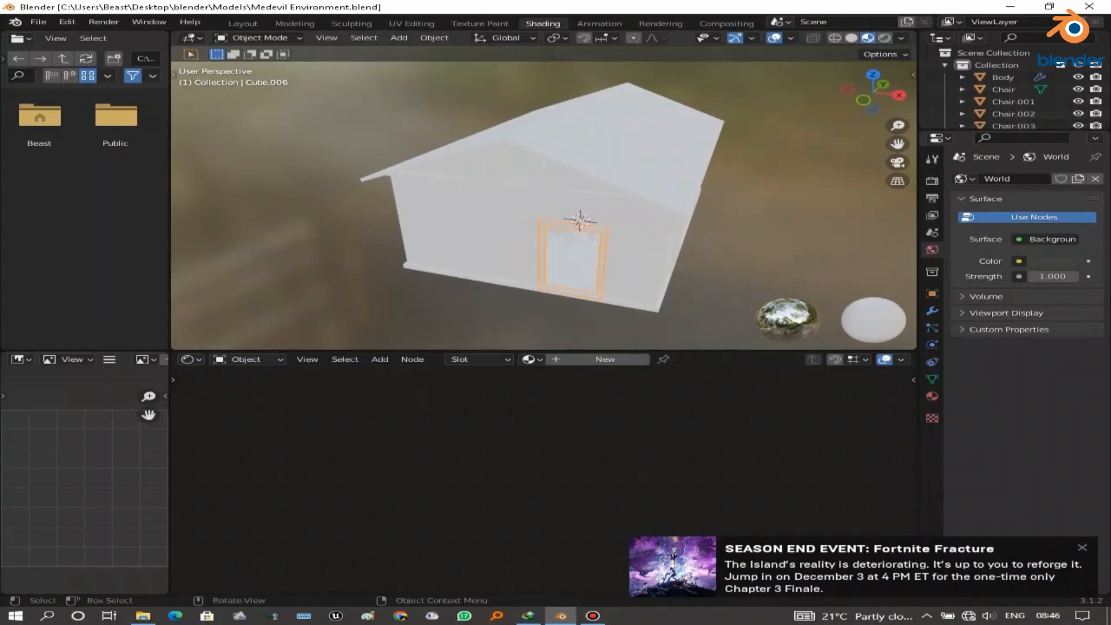
scroll(544, 205, "up", 1)
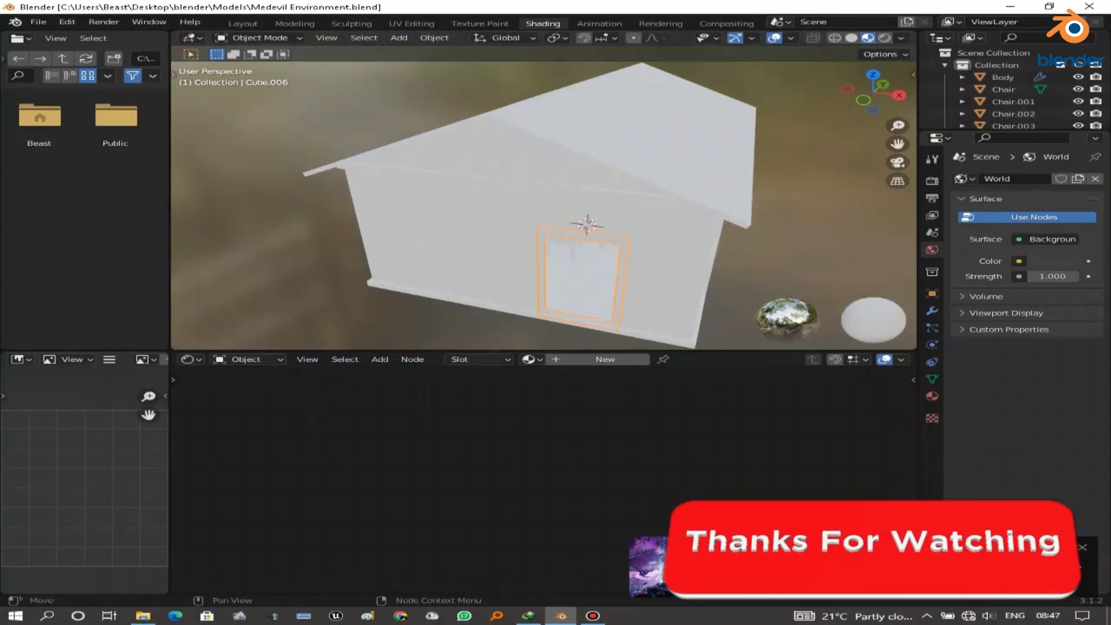
- Create a new material on the front door object and name it Door/window
key("alt+a")
left_click(606, 359)
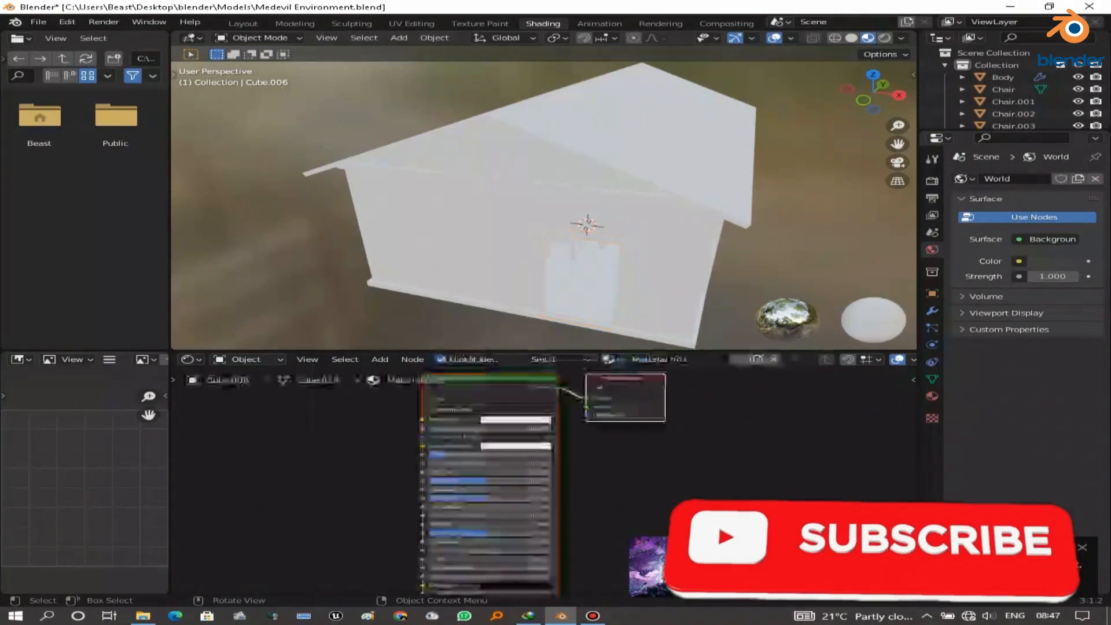
left_click(660, 360)
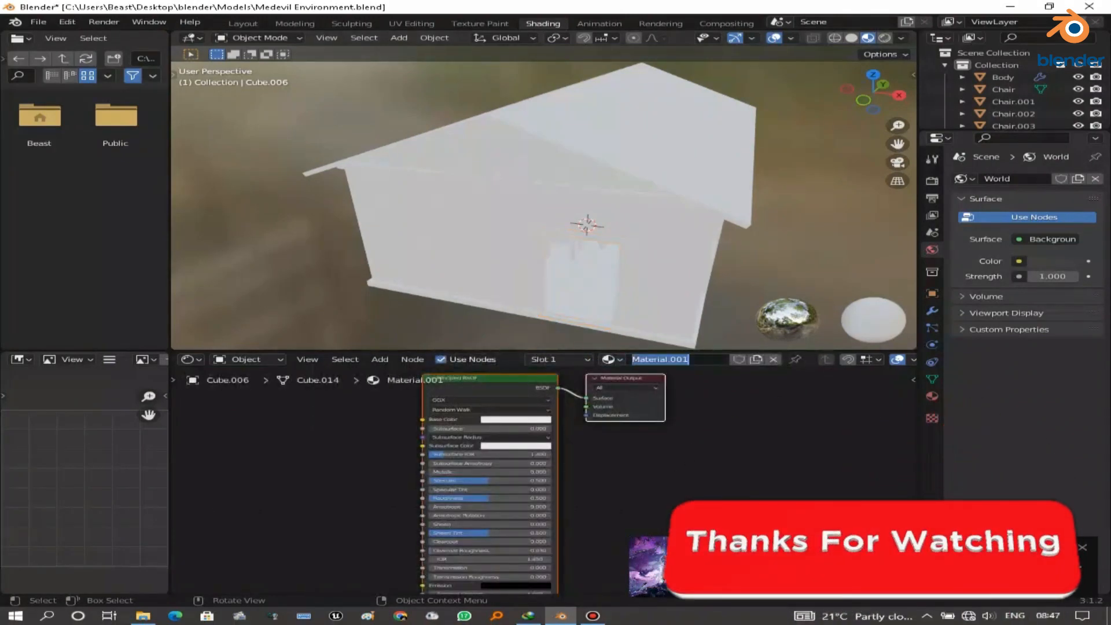
type("Door")
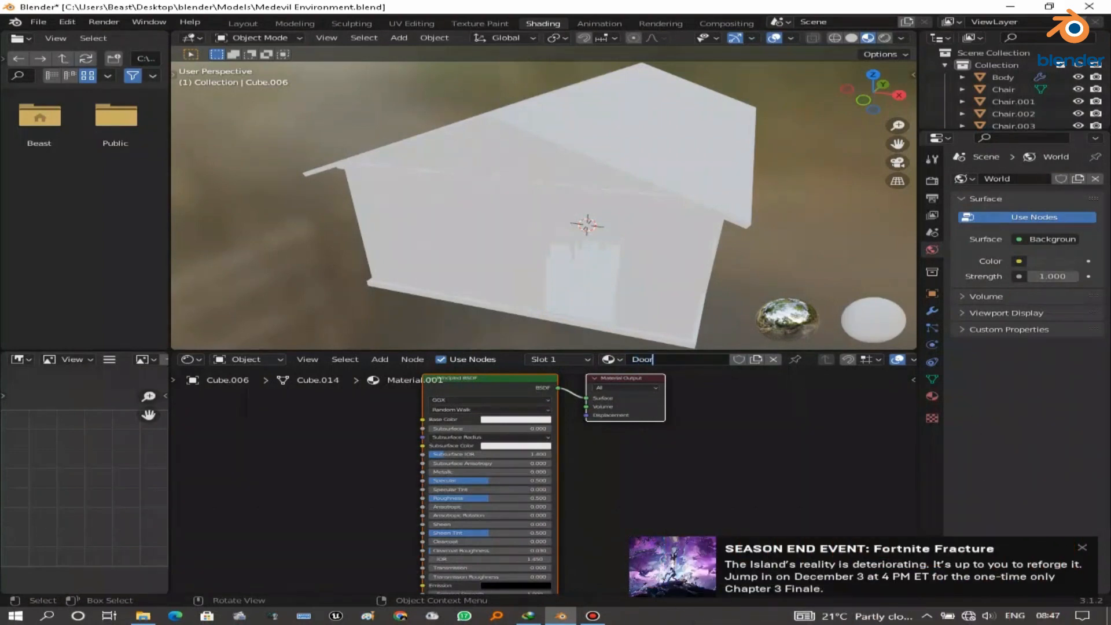
type("/window")
key("Return")
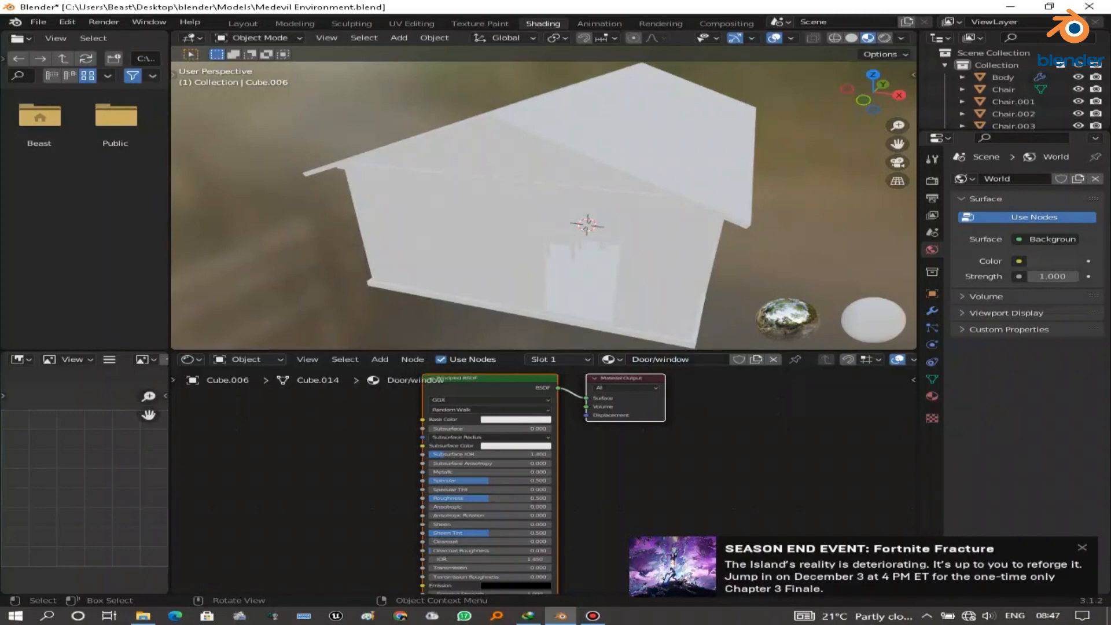
- Add another material as a copy of Door/window and name it flow
left_click(756, 359)
left_click(697, 359)
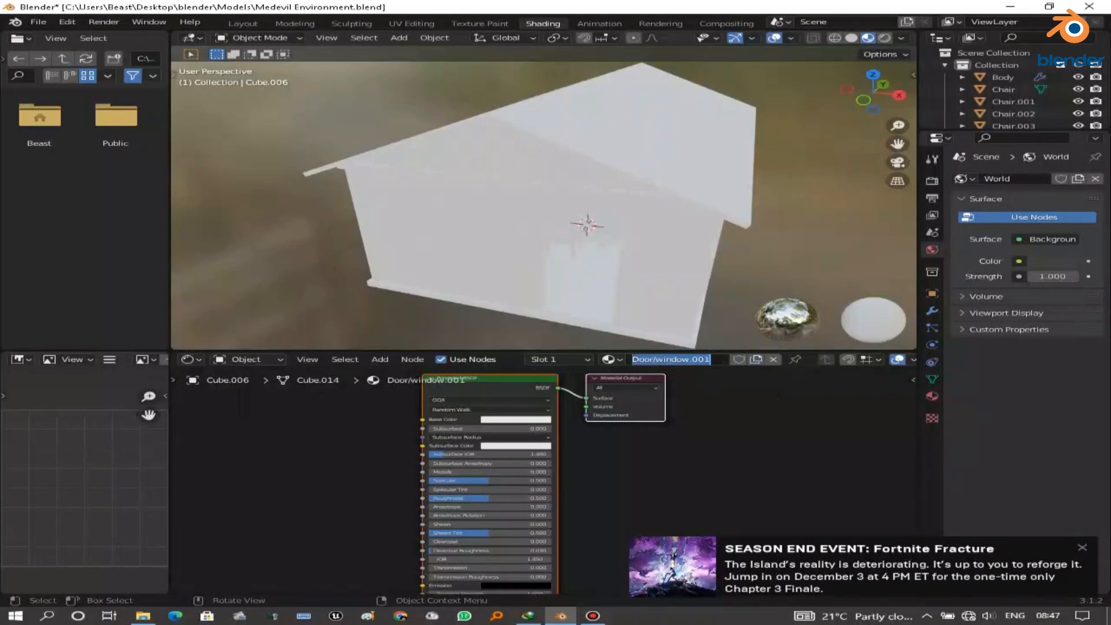
type("flo")
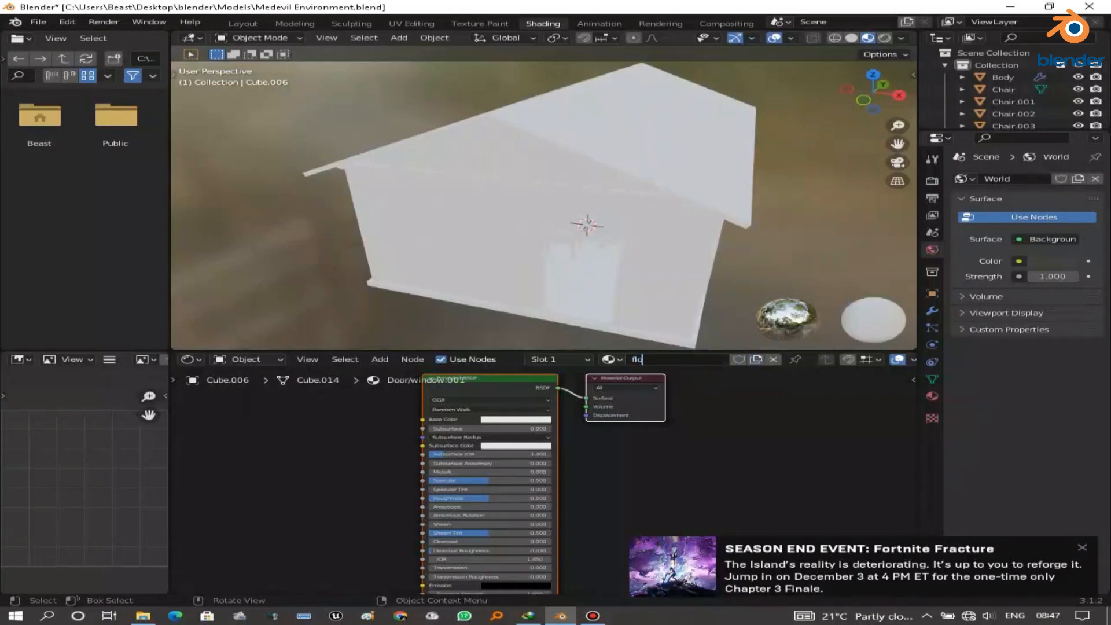
type("w")
key("Return")
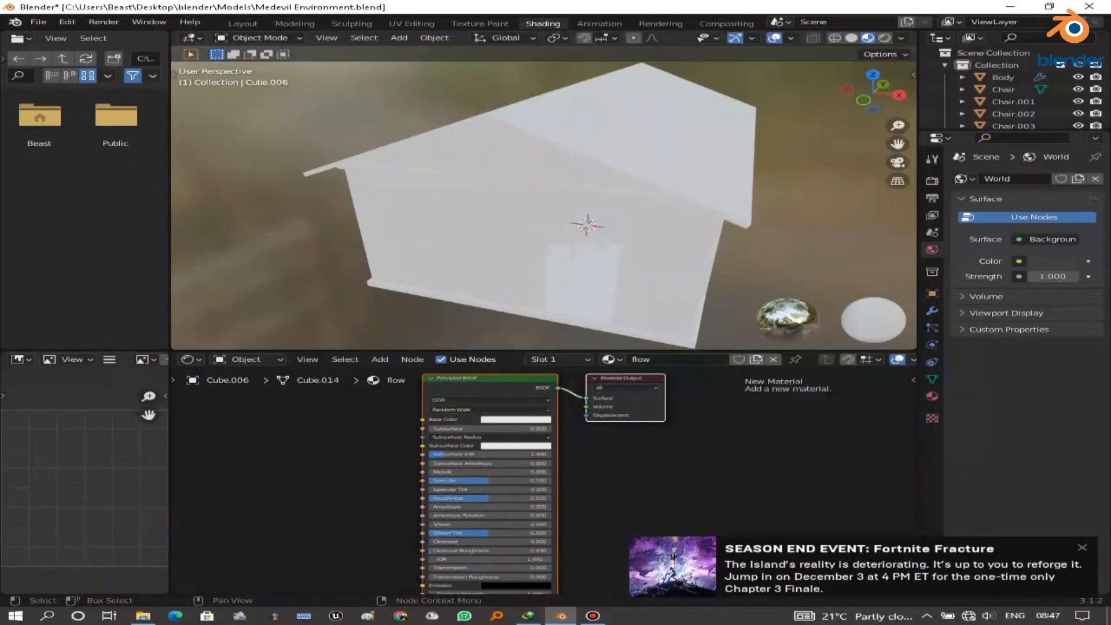
- Add another material as a copy of flow and name it chear
left_click(756, 359)
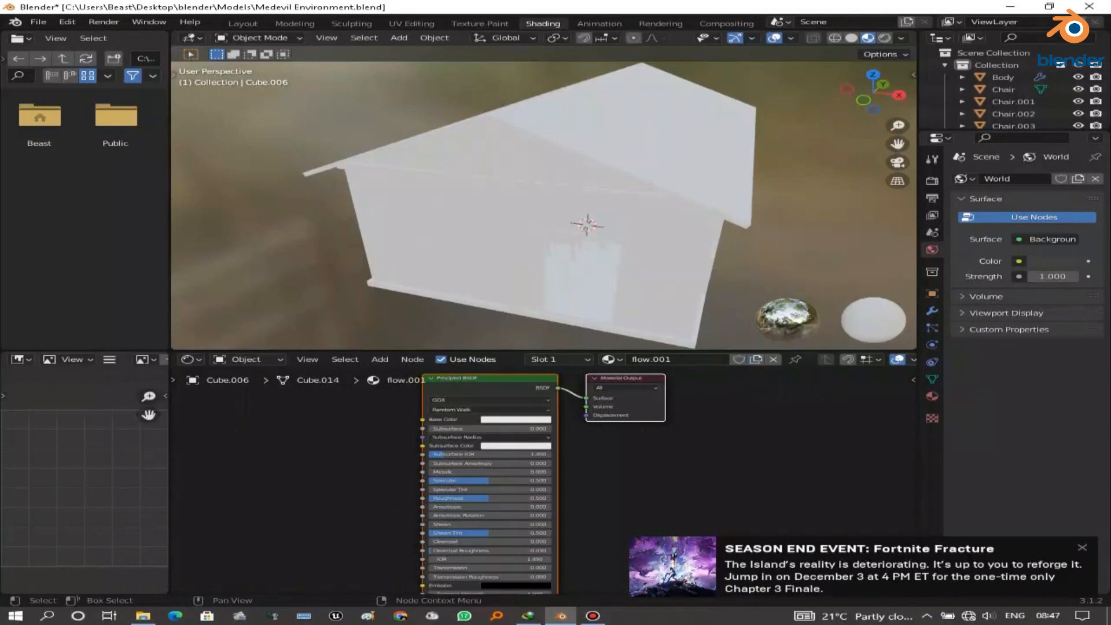
left_click(676, 359)
type("ch")
type("aer")
key("BackSpace")
key("BackSpace")
key("BackSpace")
type("ear")
key("Return")
- Add another material as a copy of chear and name it Table
left_click(756, 359)
left_click(677, 359)
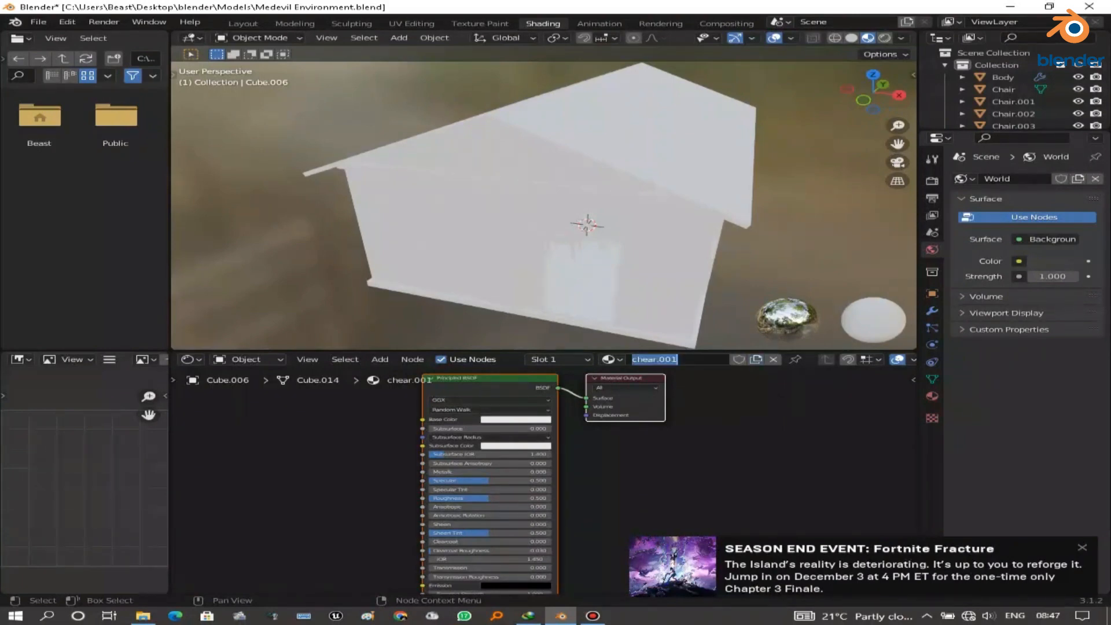
type("Table")
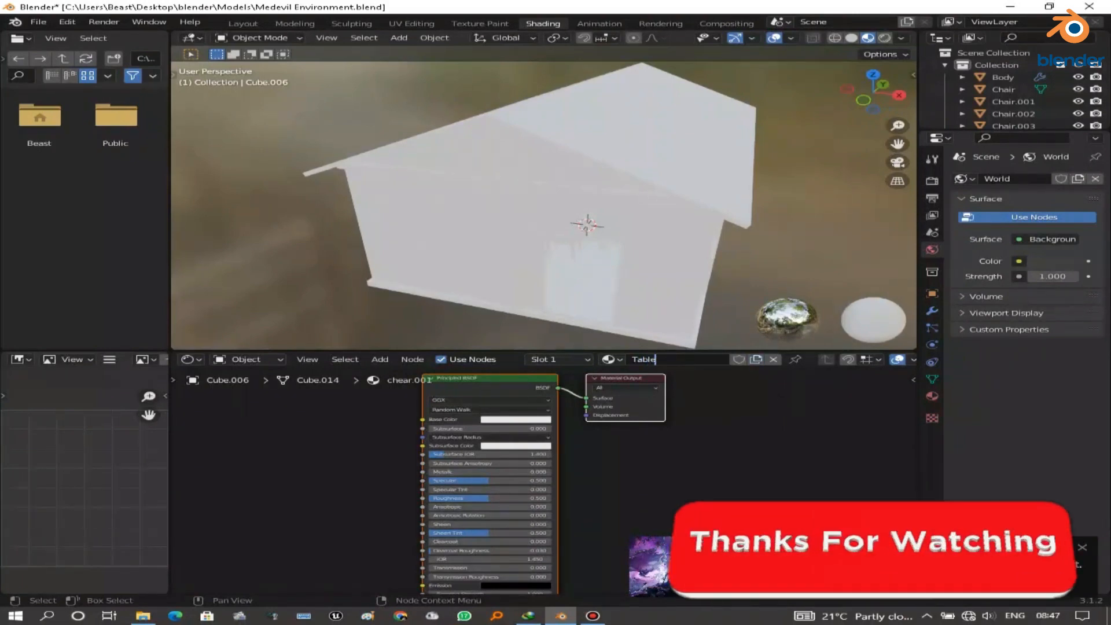
key("Return")
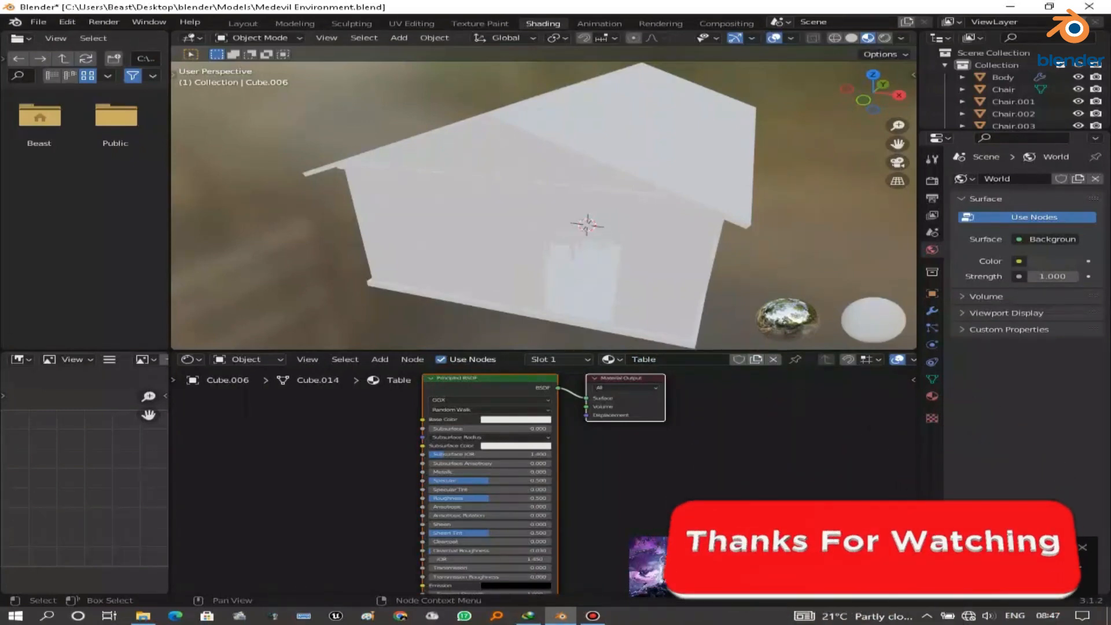
- Add another material as a copy of Table and name it wall
left_click(756, 360)
left_click(671, 359)
type("wall")
key("Return")
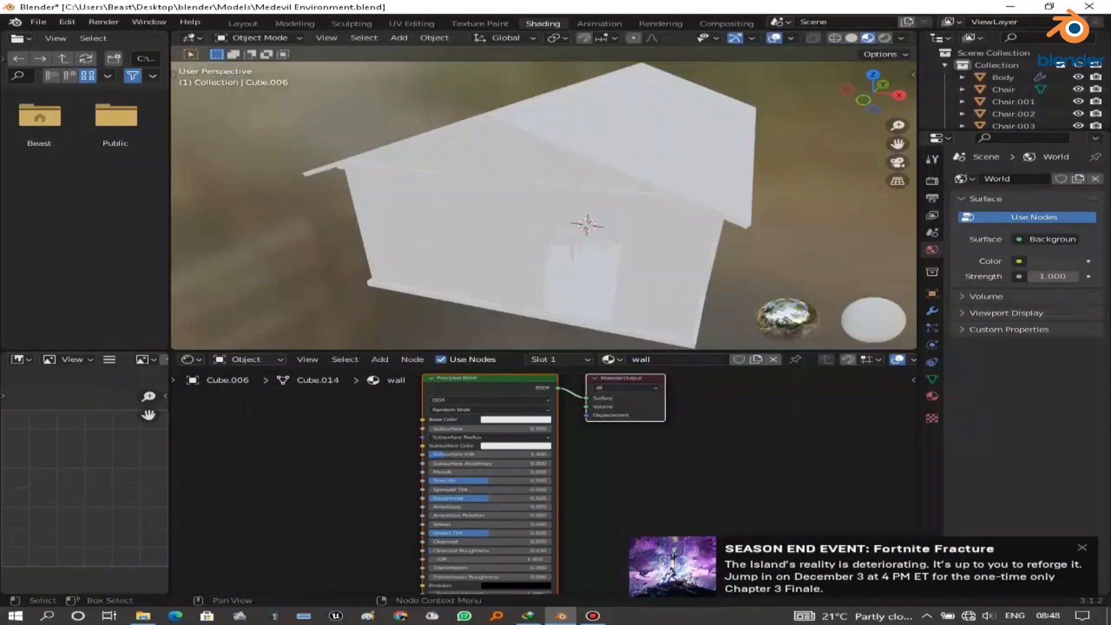
- Add another material as a copy of wall, name it Roof, and bring up the list of all materials
left_click(756, 360)
left_click(665, 360)
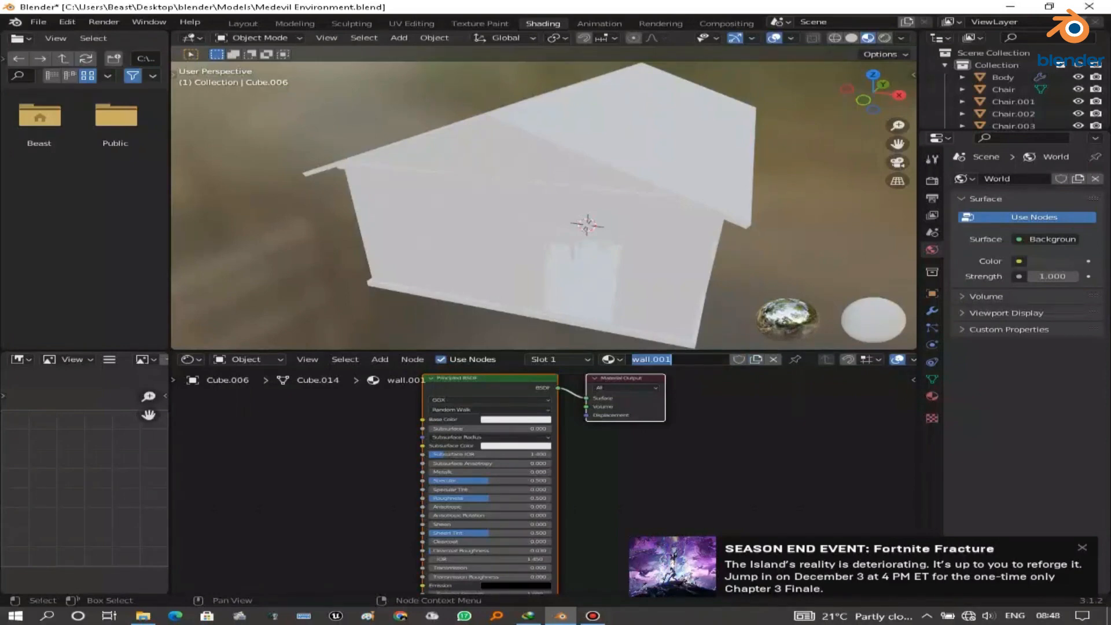
type("Roof")
key("Return")
left_click(609, 360)
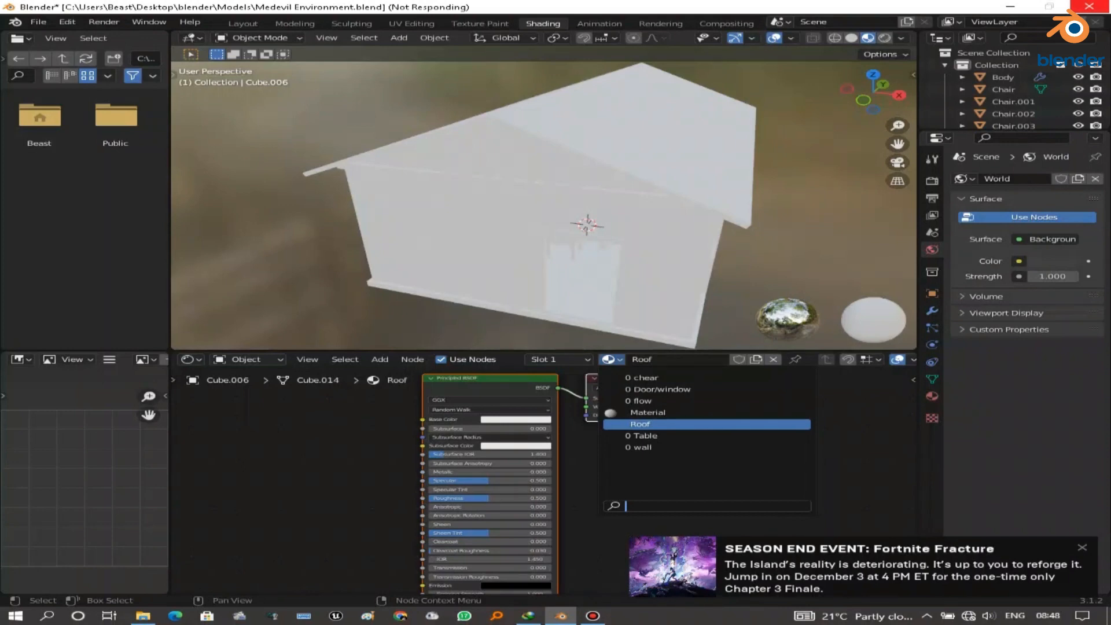
- Minimize Blender and open the Wood folder inside the desktop's blender > Models > Textures folder, with the window maximized
left_click(1089, 7)
left_click(1010, 7)
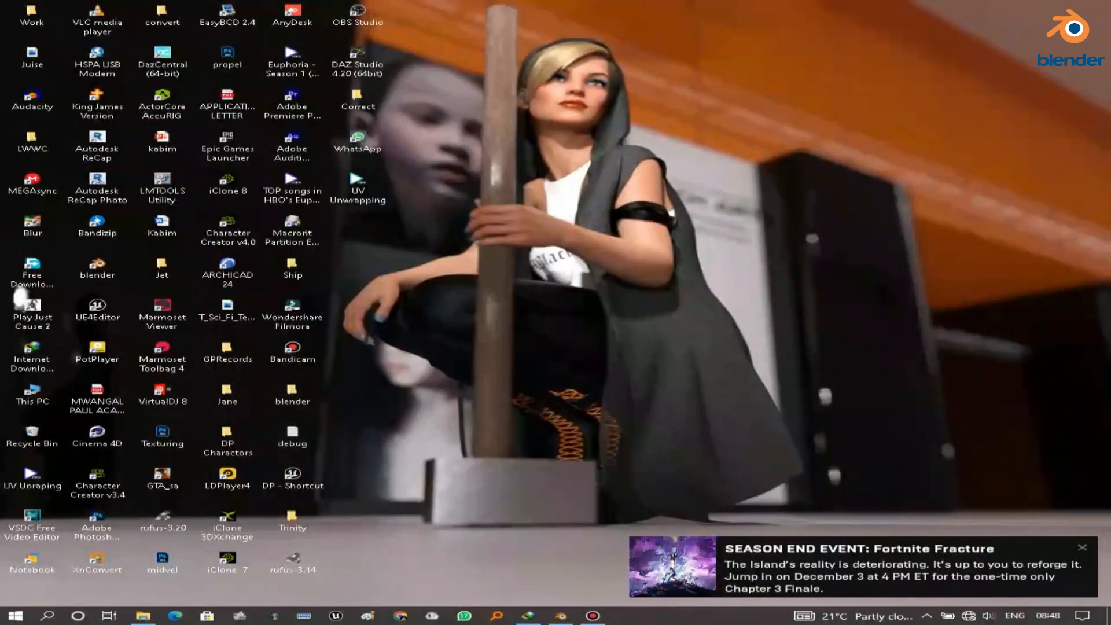
double_click(293, 395)
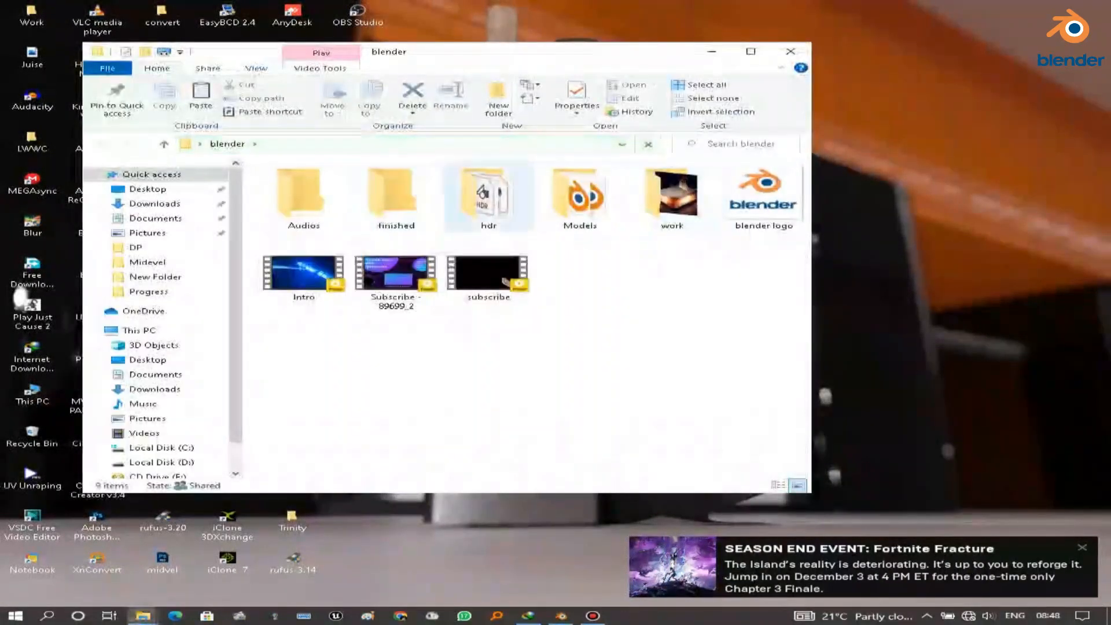
double_click(589, 211)
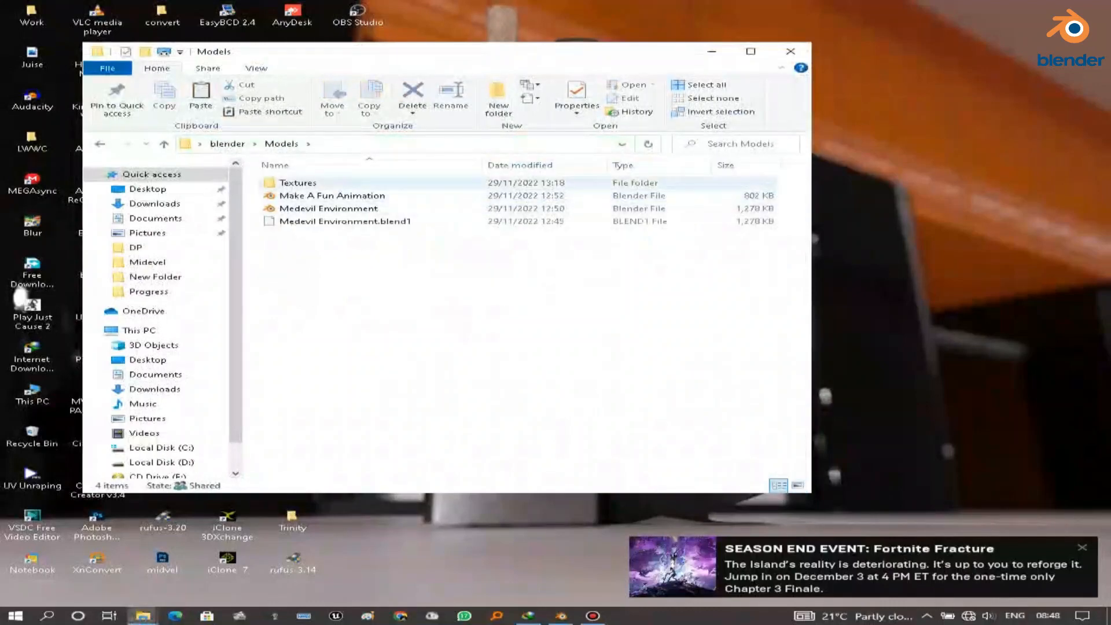
left_click(582, 184)
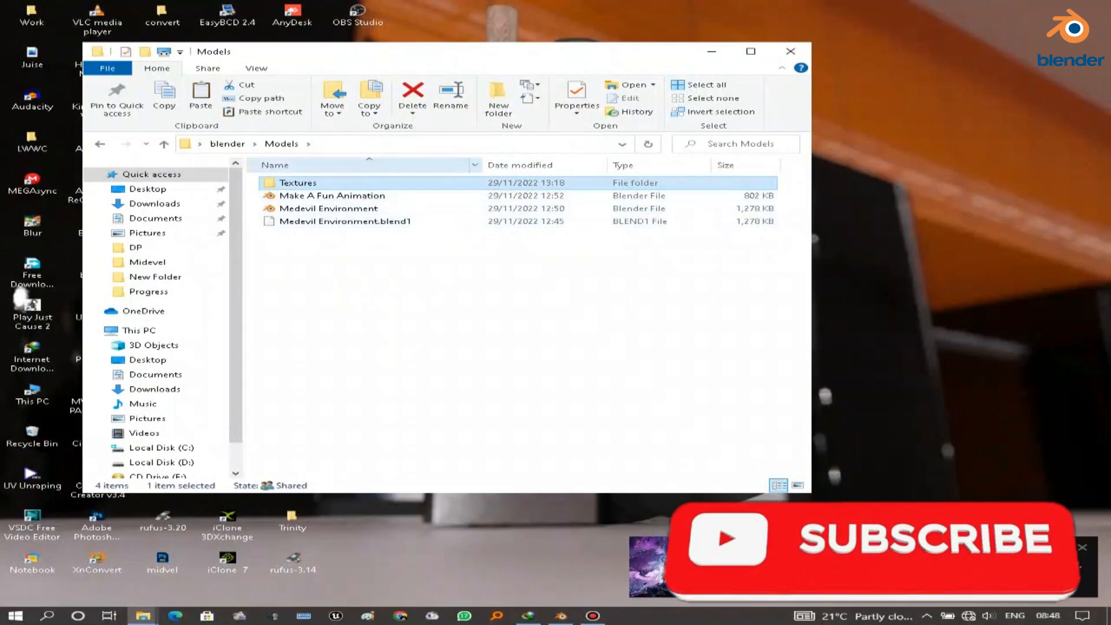
key("Return")
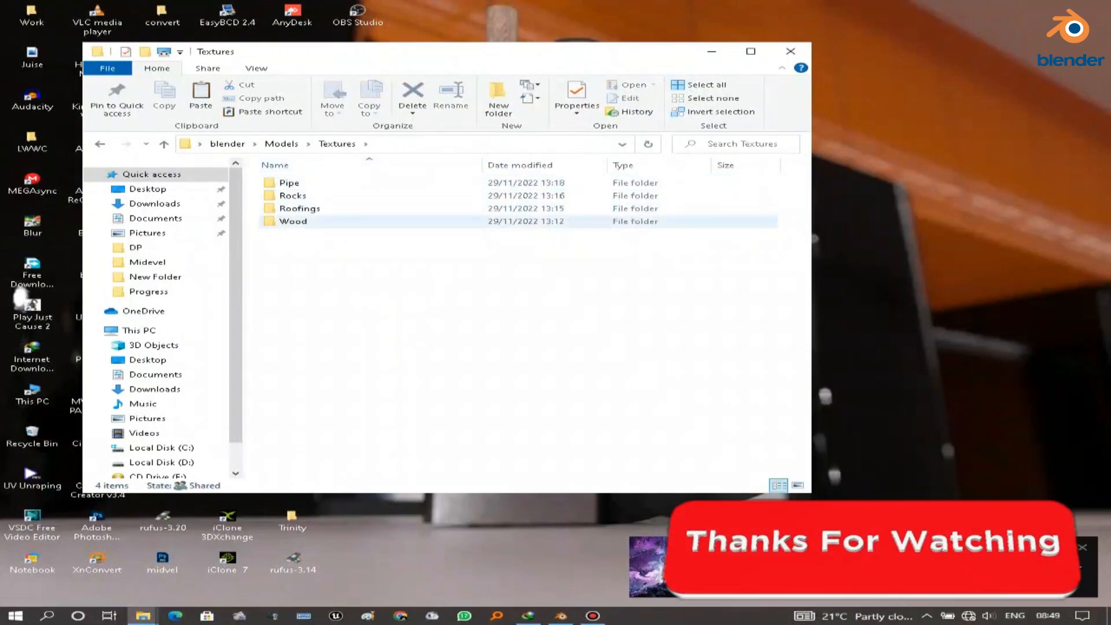
double_click(293, 221)
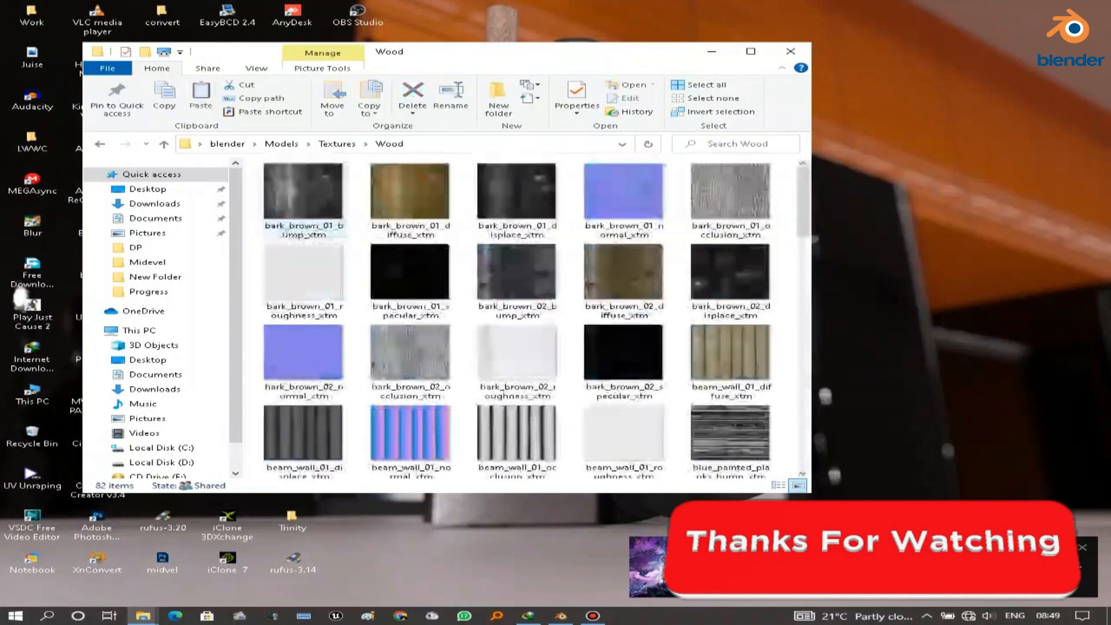
left_click(751, 52)
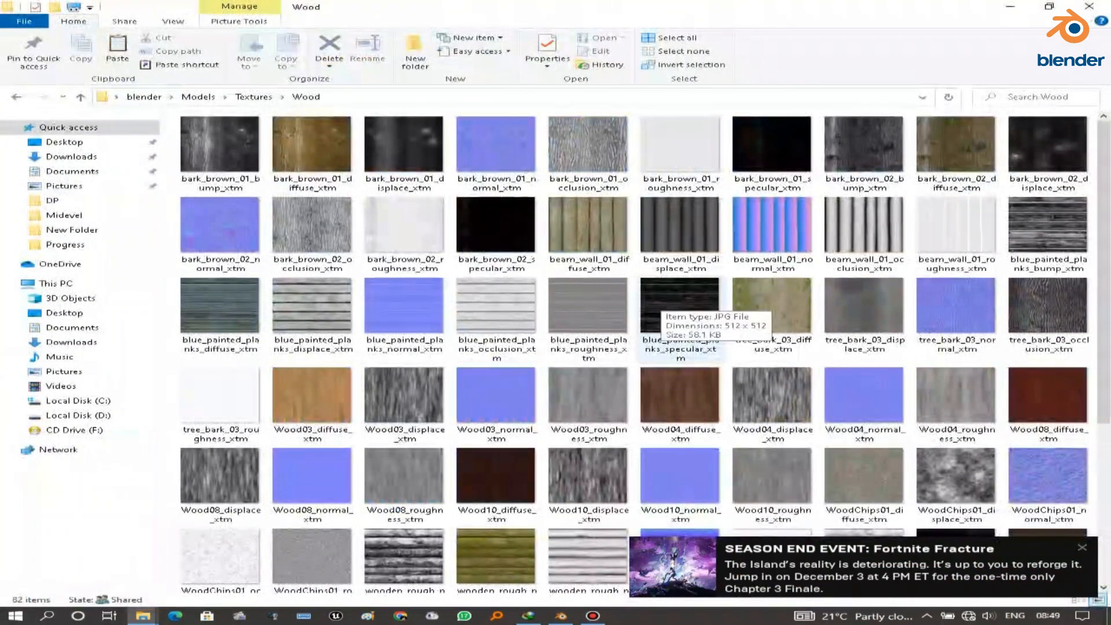
- Select the diffuse, displace, normal, roughness and specular maps of blue_painted_planks among the wood textures
scroll(662, 302, "down", 4)
scroll(662, 302, "up", 4)
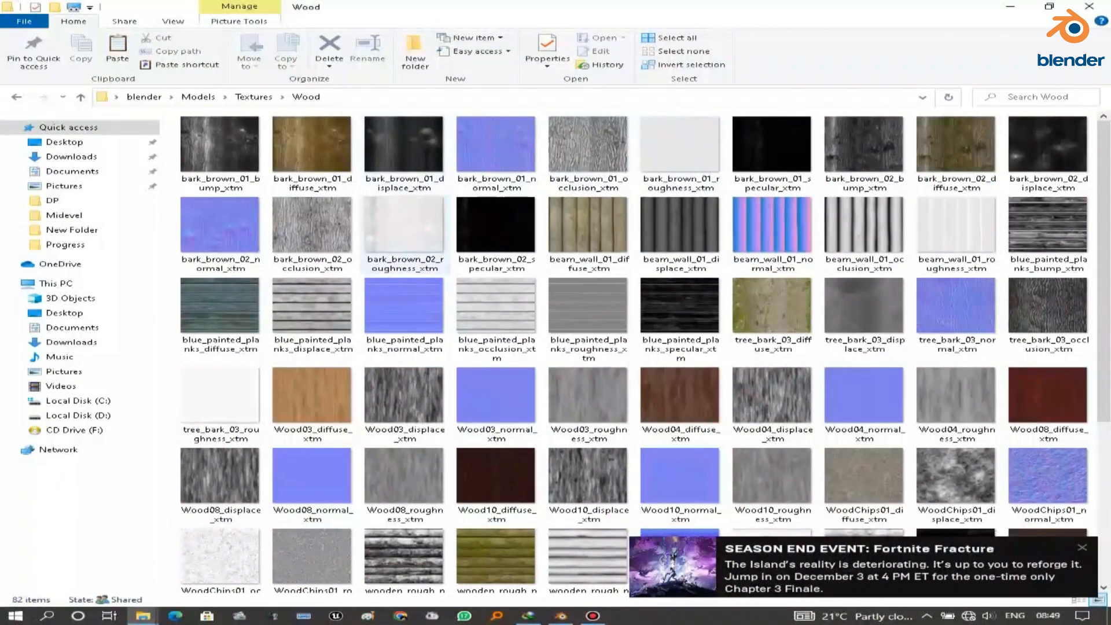
scroll(955, 324, "down", 3)
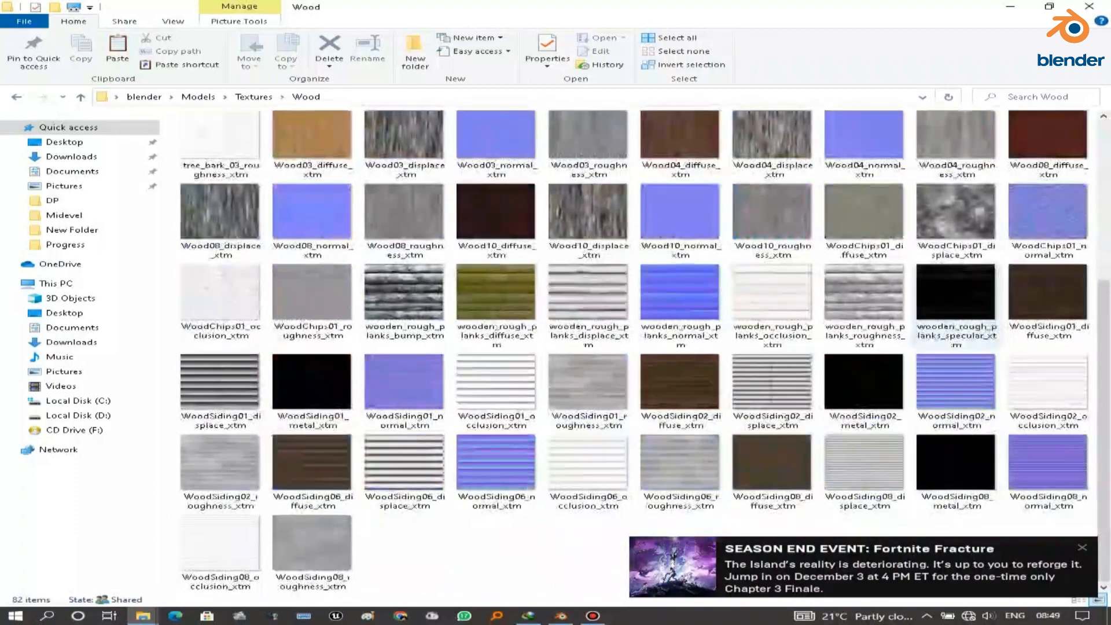
scroll(957, 313, "up", 3)
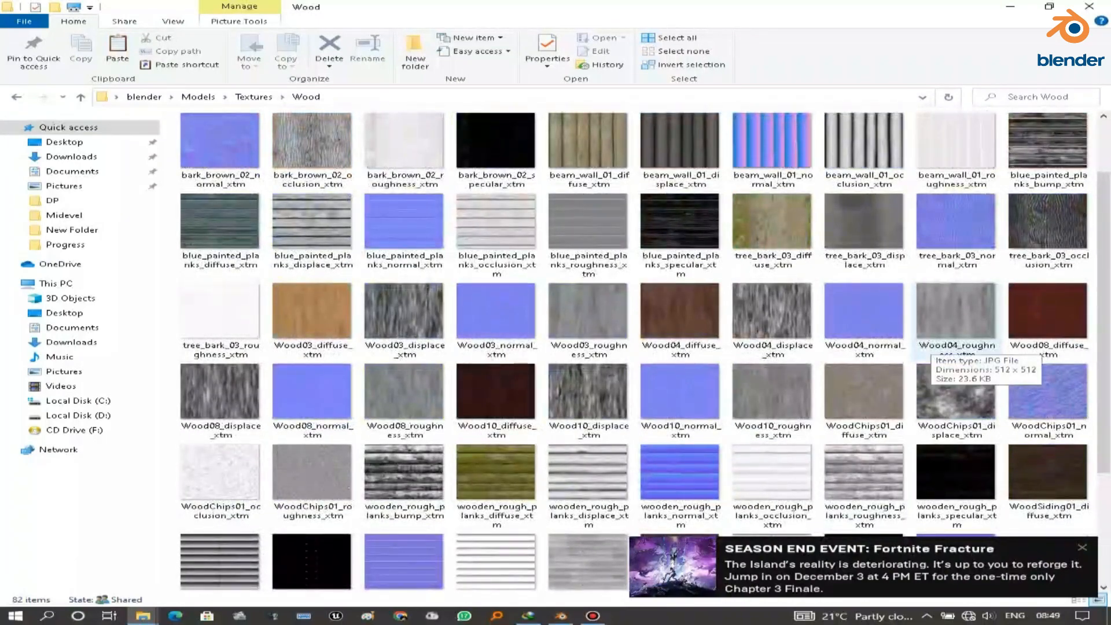
scroll(957, 324, "up", 2)
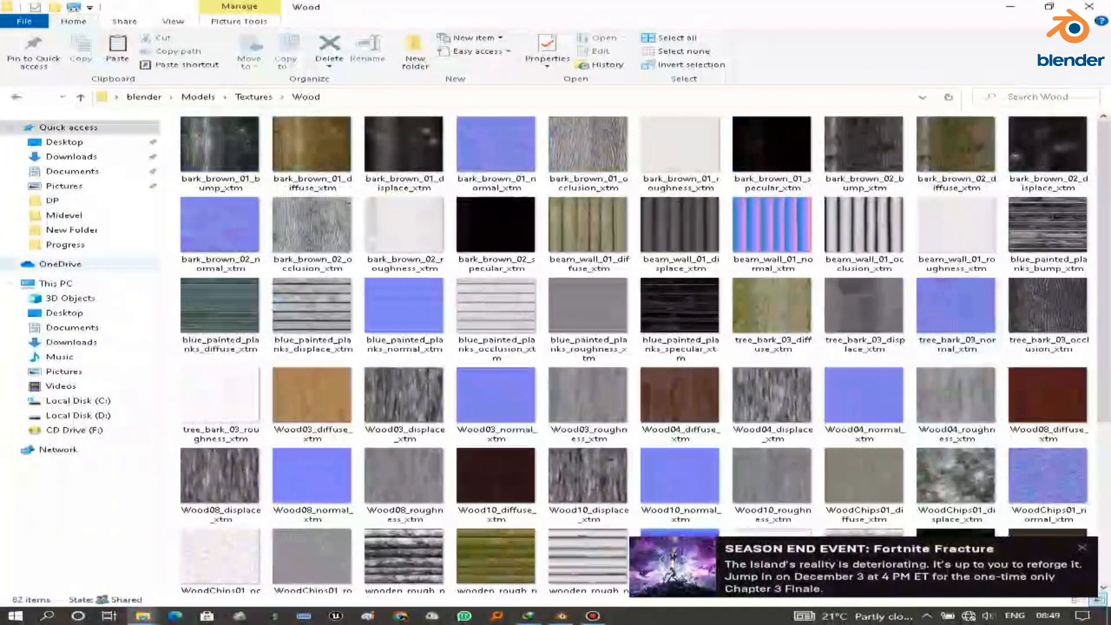
left_click(220, 313)
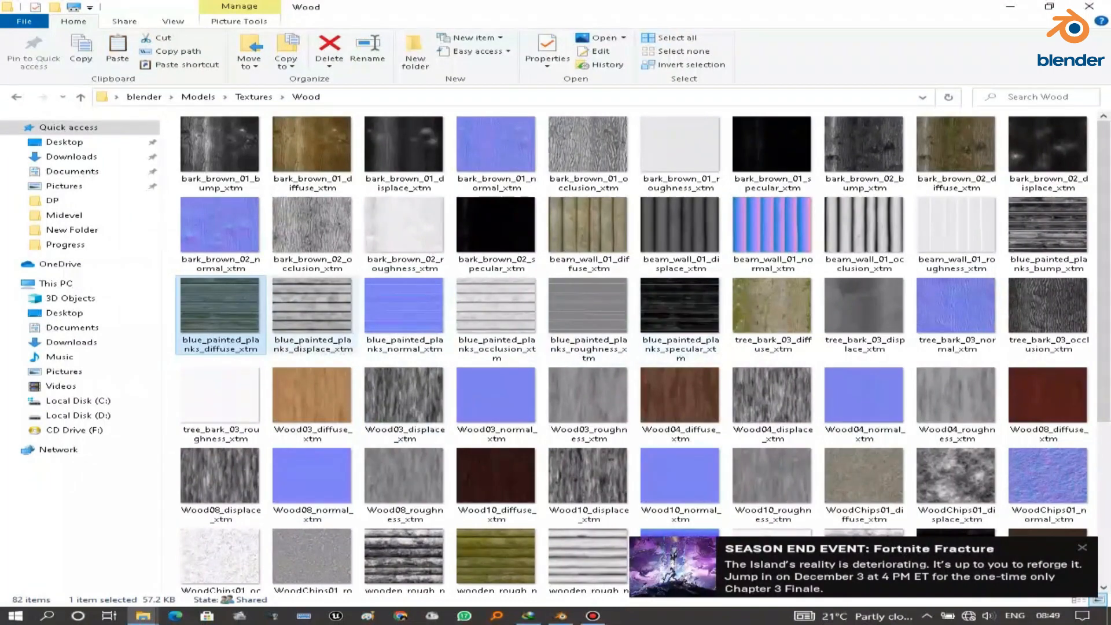
left_click(313, 312, "ctrl")
left_click(404, 313, "ctrl")
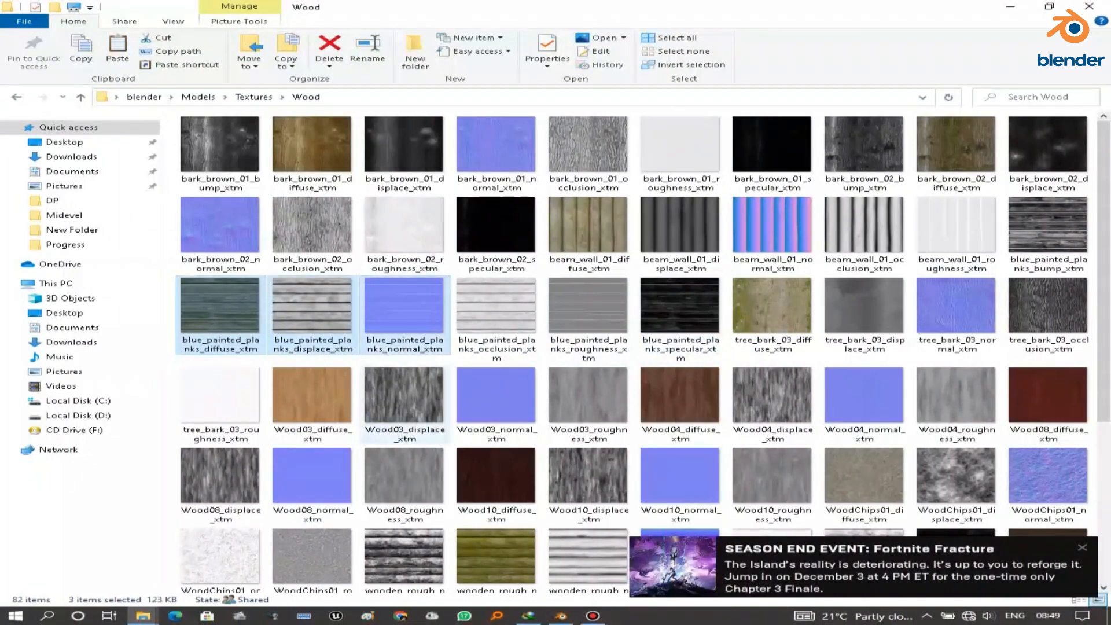
left_click(588, 312, "ctrl")
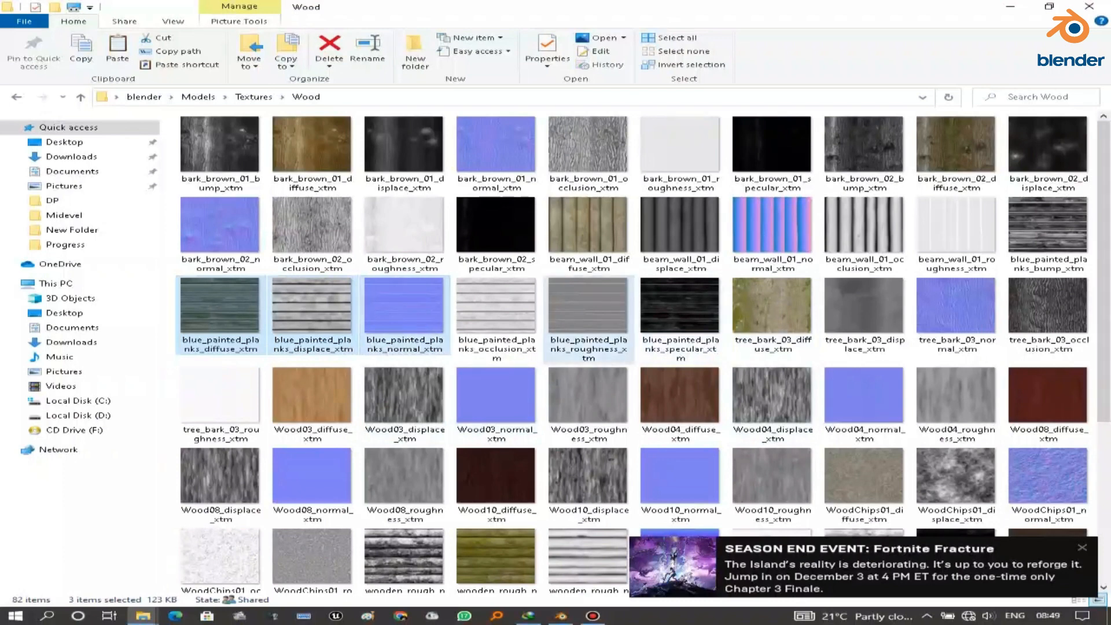
left_click(680, 315, "ctrl")
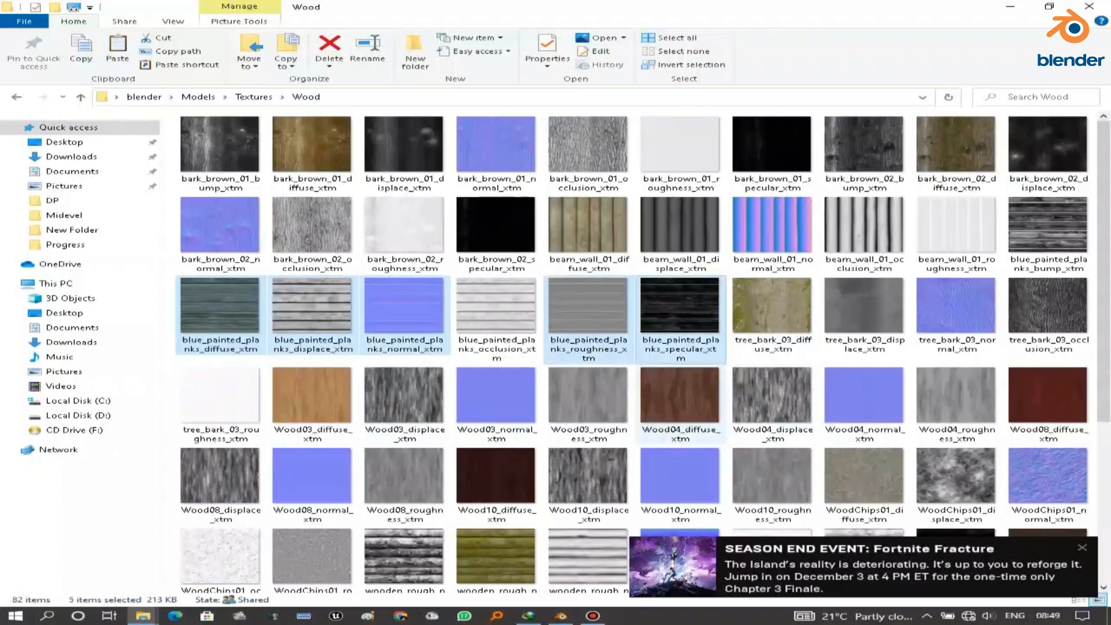
- Try to switch back to Blender and dismiss the Fortnite event notification
left_click(560, 616)
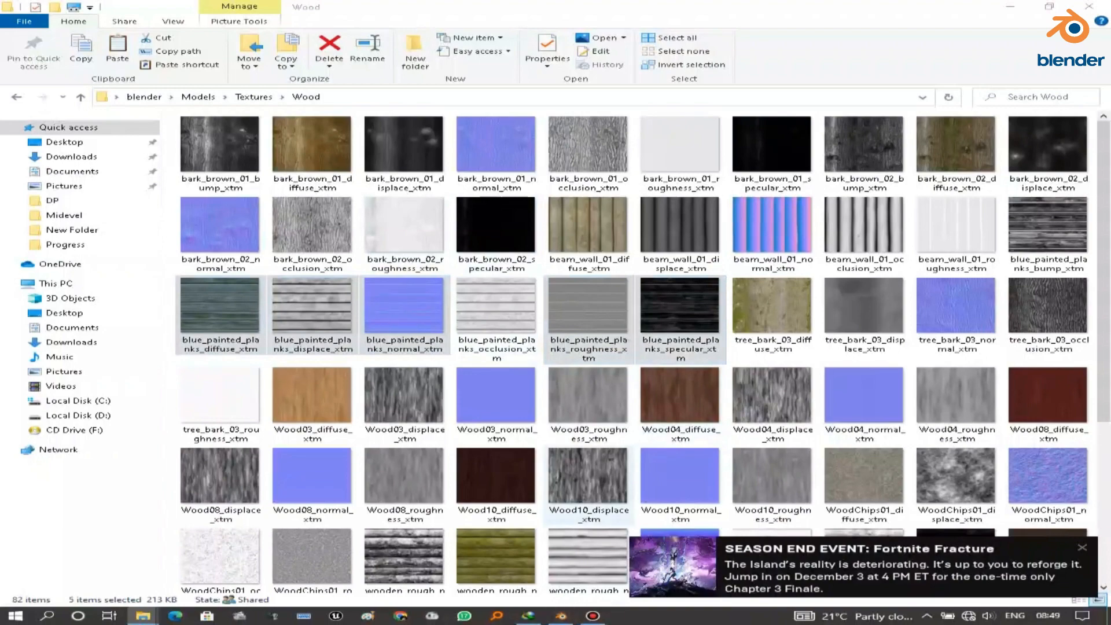
left_click(1083, 548)
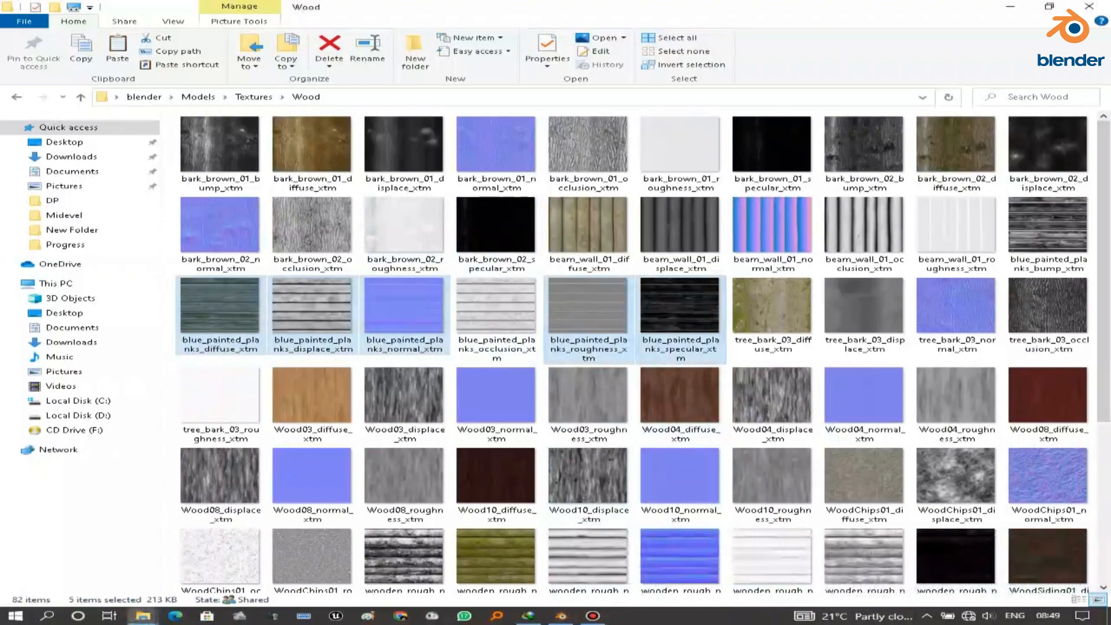
- Switch back to Blender and assign the existing flow material in place of Roof on the active object
left_click(560, 616)
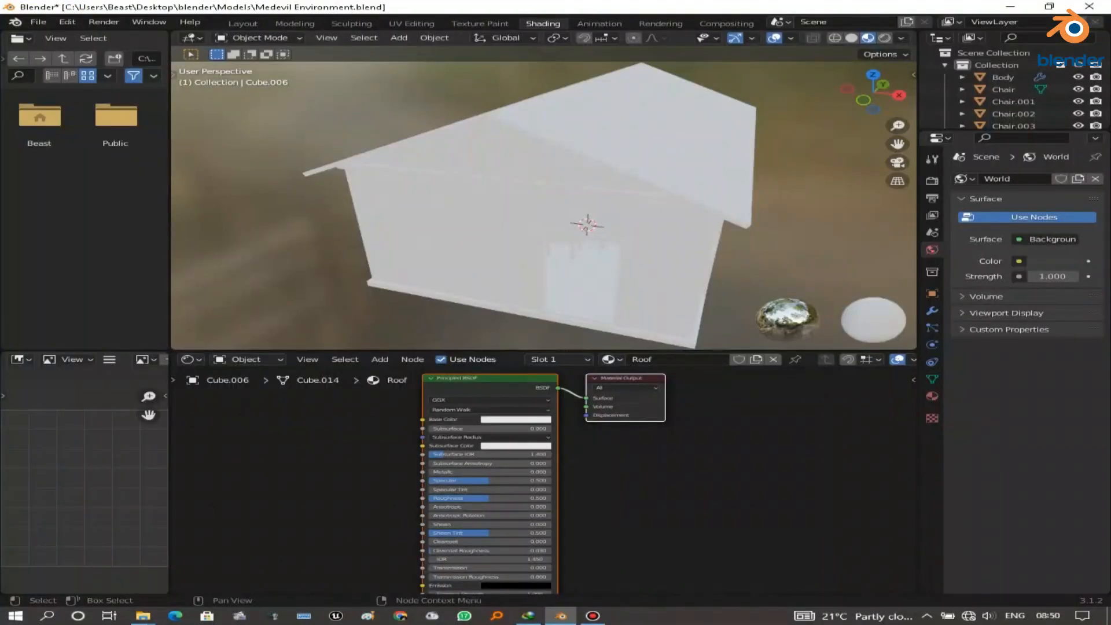
left_click(612, 360)
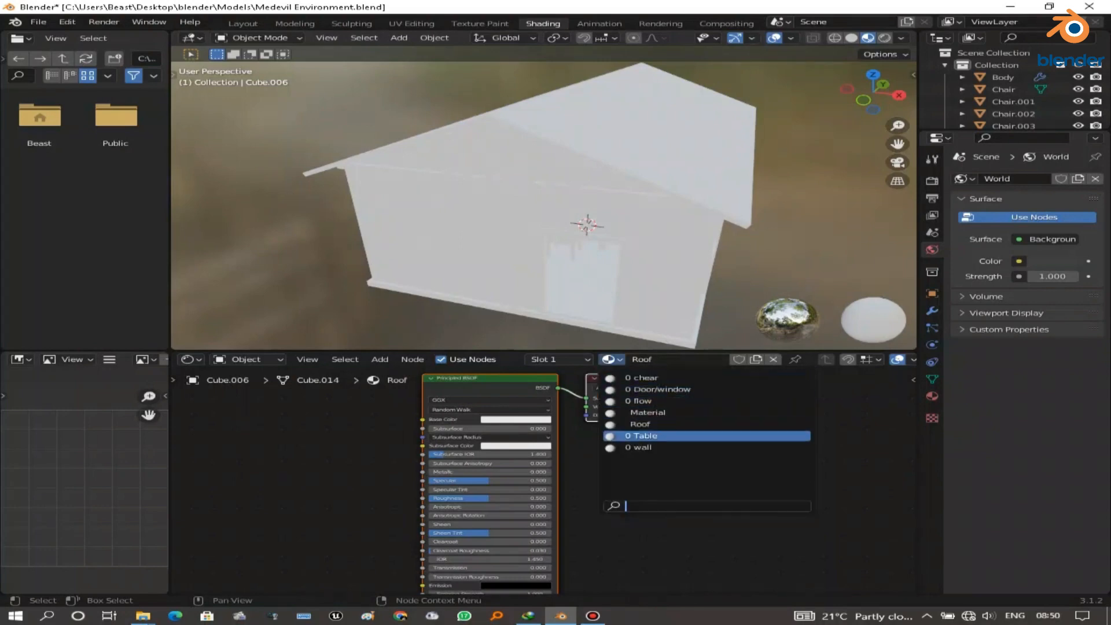
left_click(639, 401)
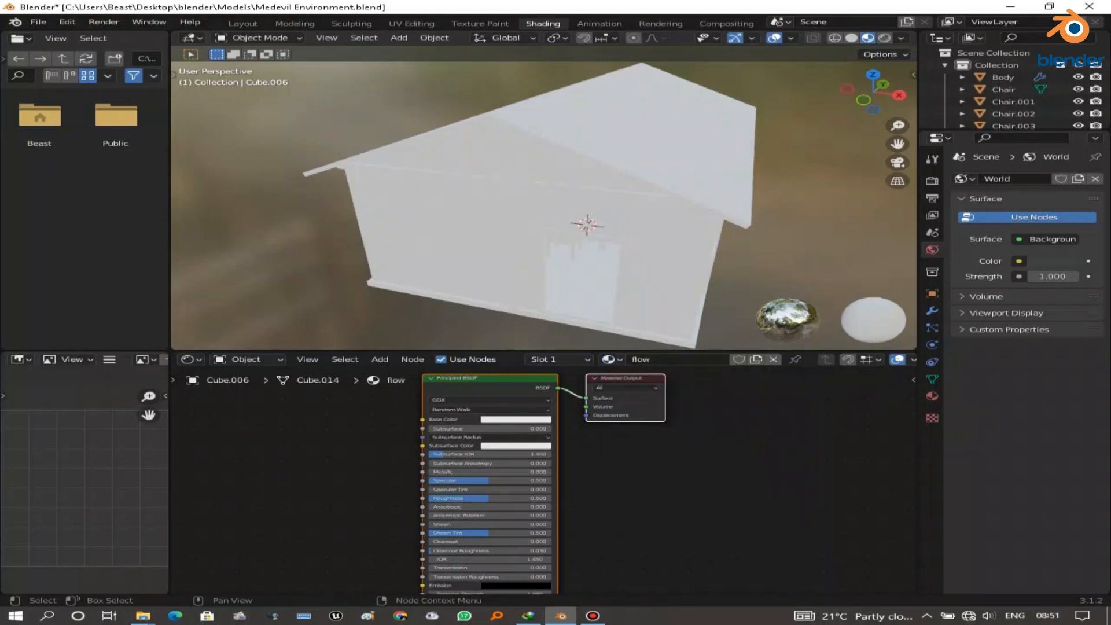
- Clear space beside the Principled BSDF node and bring up the Wood folder as a smaller window over Blender
scroll(544, 478, "down", 1)
middle_click_drag(544, 478, 552, 477)
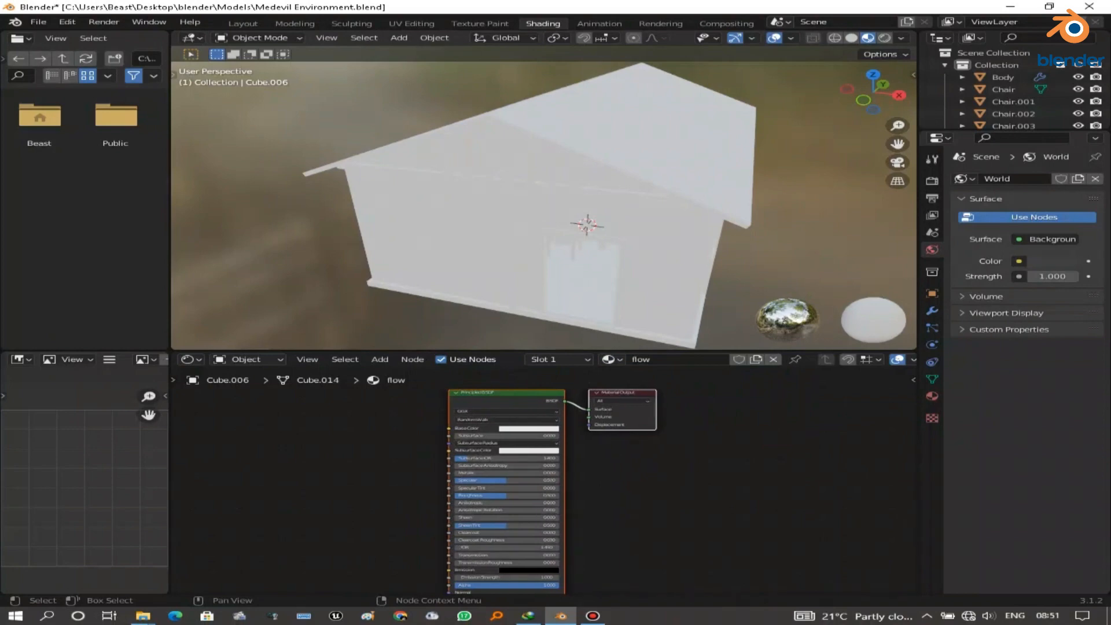
left_click_drag(624, 466, 684, 470)
middle_click_drag(683, 470, 681, 470)
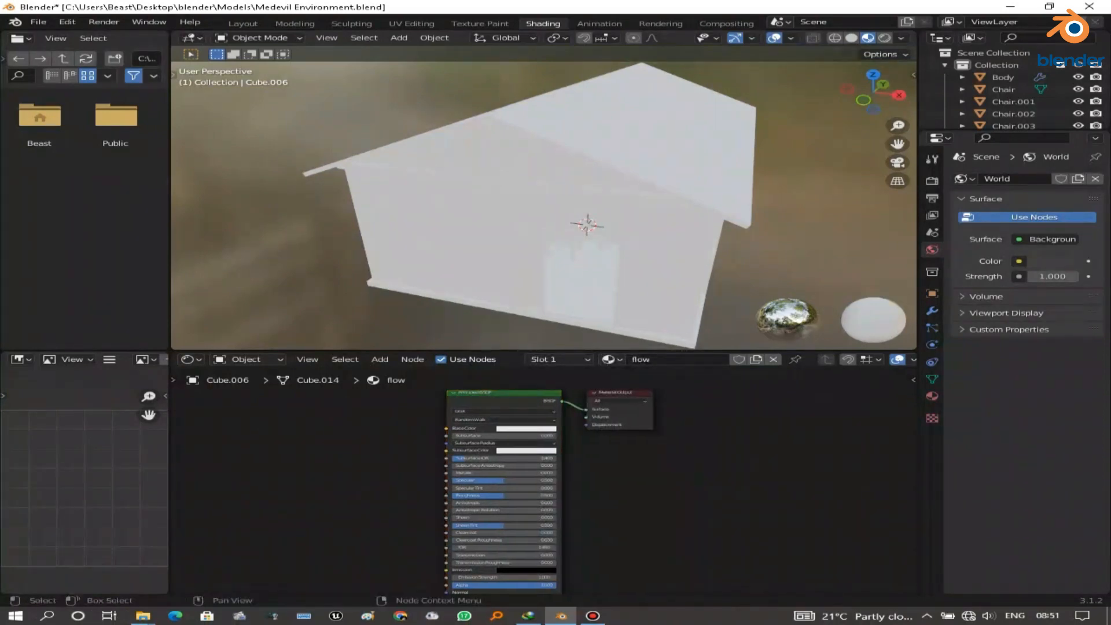
middle_click_drag(382, 473, 549, 480)
scroll(548, 480, "up", 4)
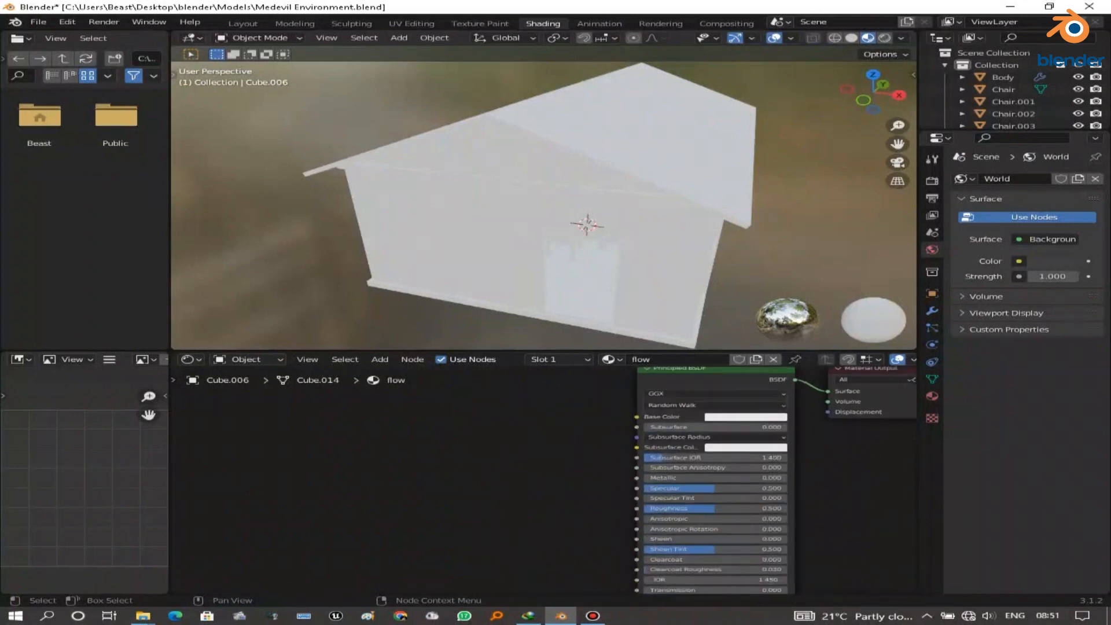
mouse_move(143, 616)
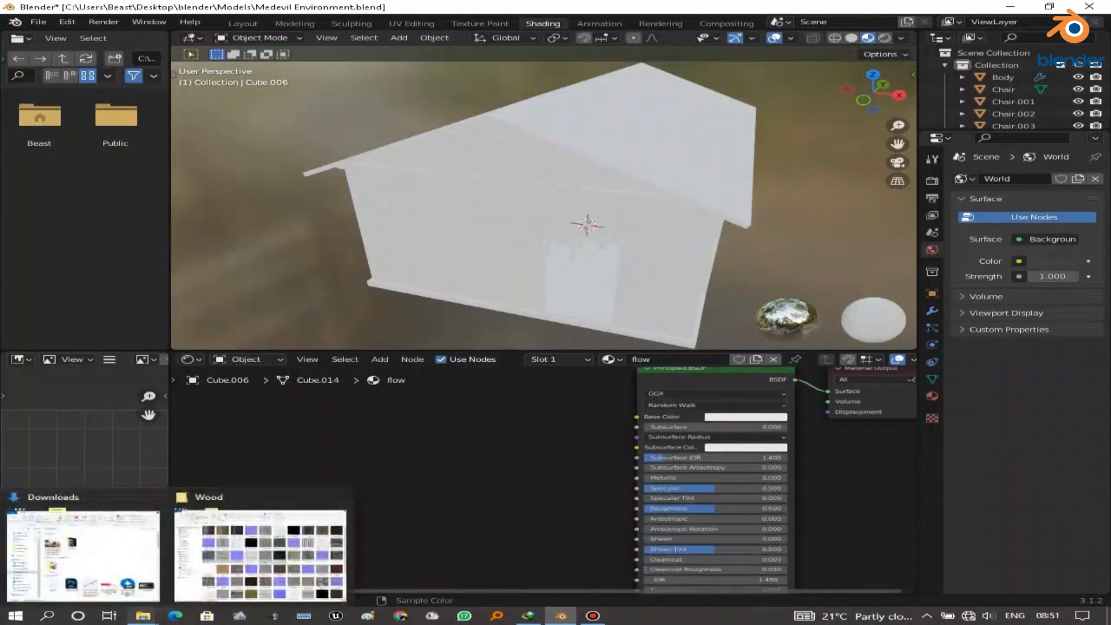
left_click(261, 553)
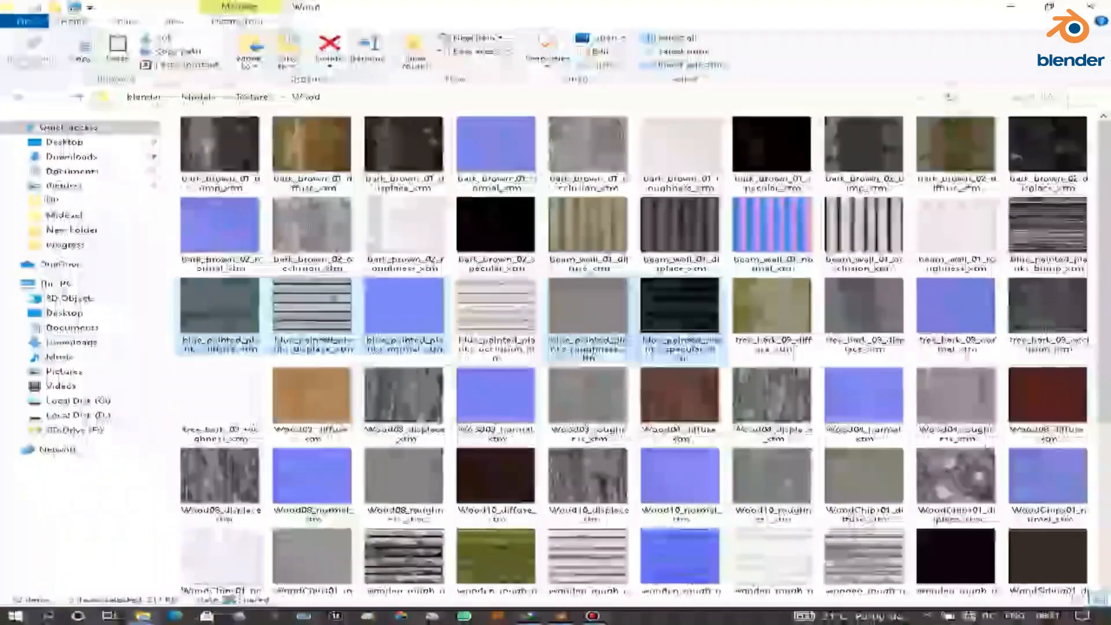
scroll(853, 324, "down", 5)
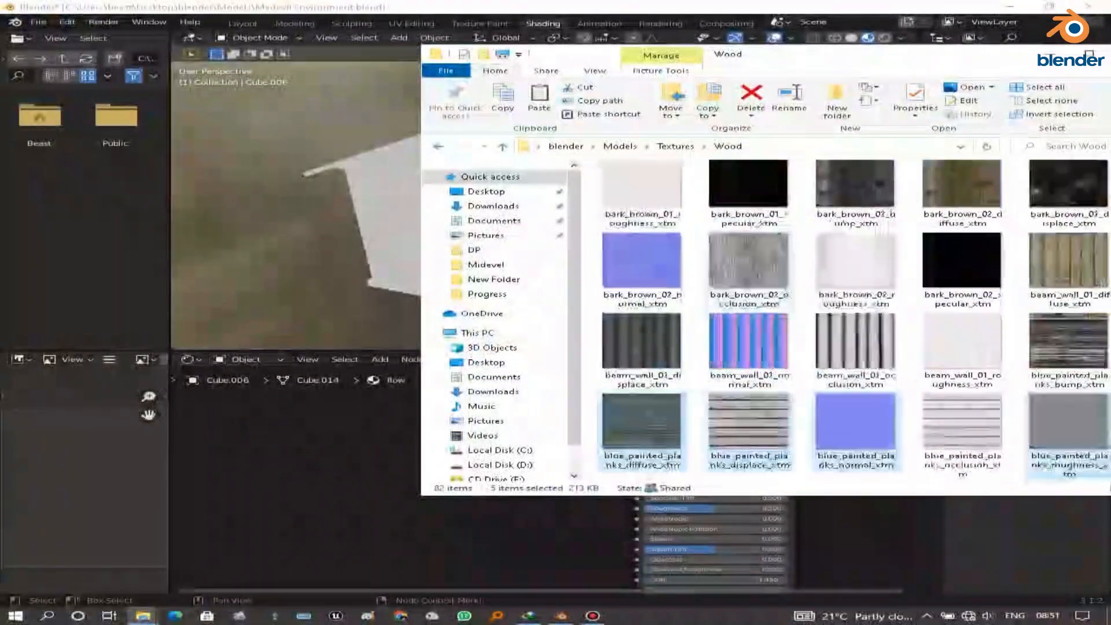
scroll(776, 261, "up", 2)
scroll(776, 261, "up", 1)
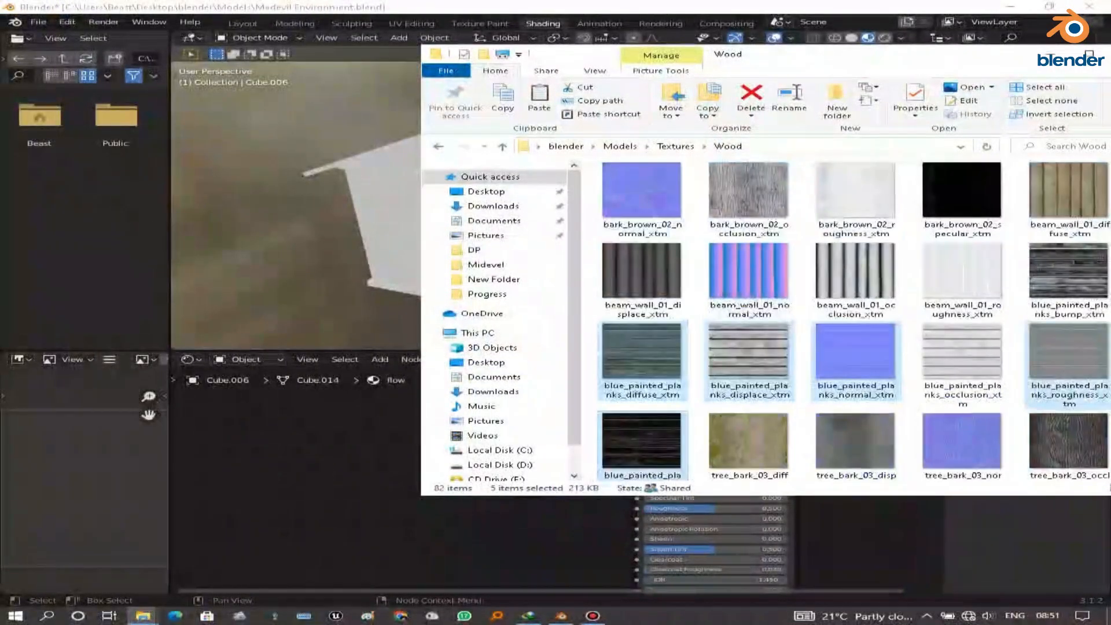
- Add the blue_painted_planks diffuse, displace, normal, roughness and specular maps as image nodes in the flow material, and put the Wood folder window away
left_click(643, 358)
left_click_drag(642, 359, 342, 480)
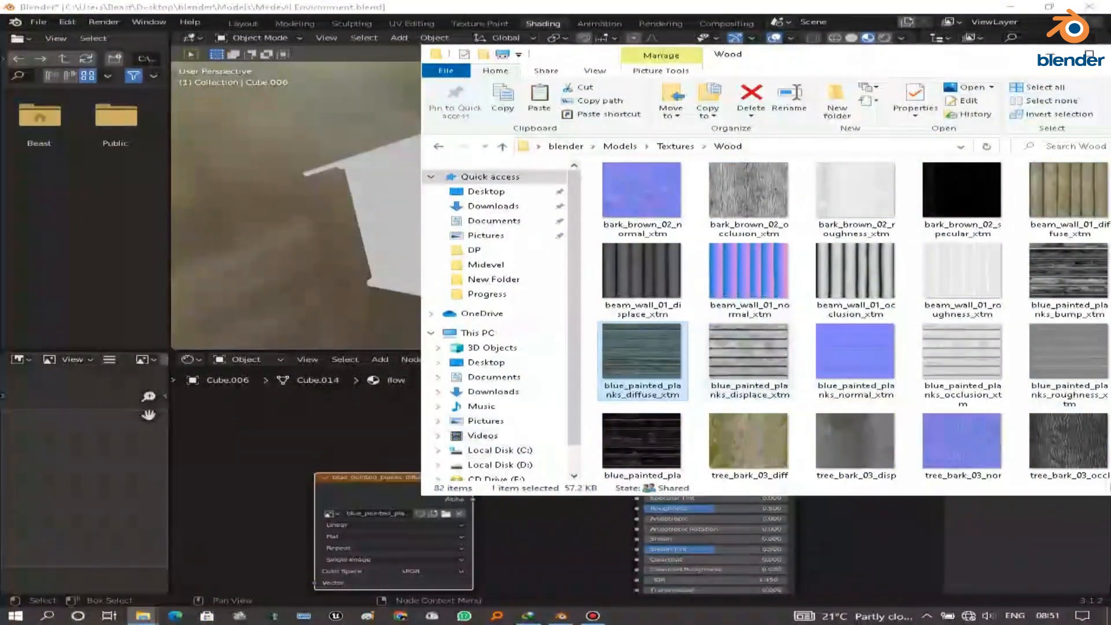
left_click_drag(749, 353, 272, 467)
left_click_drag(856, 356, 295, 440)
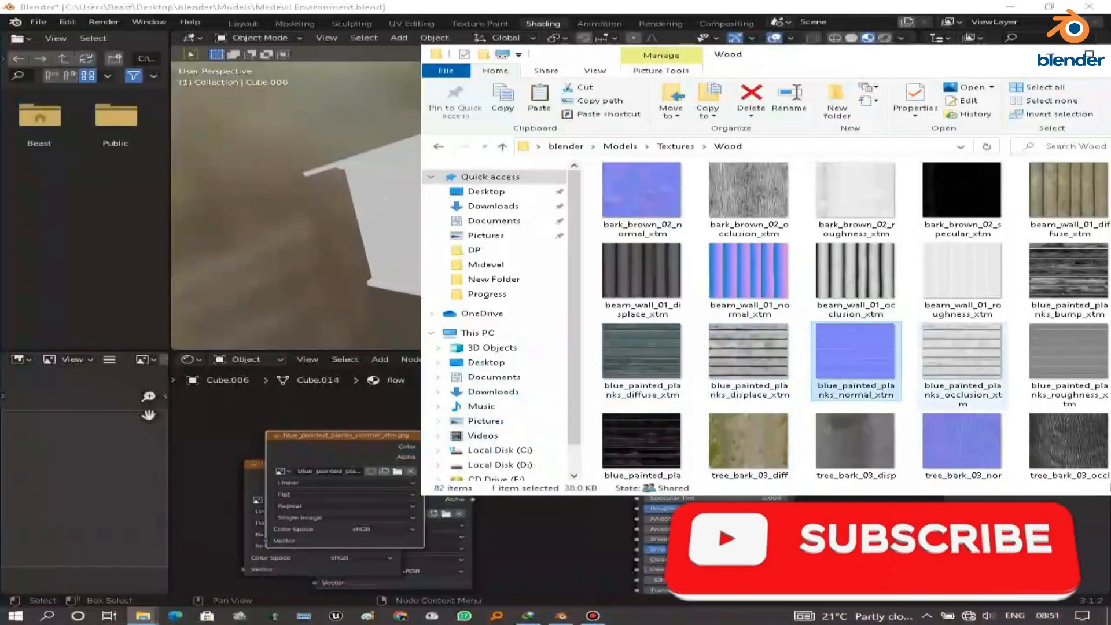
left_click_drag(1068, 352, 211, 468)
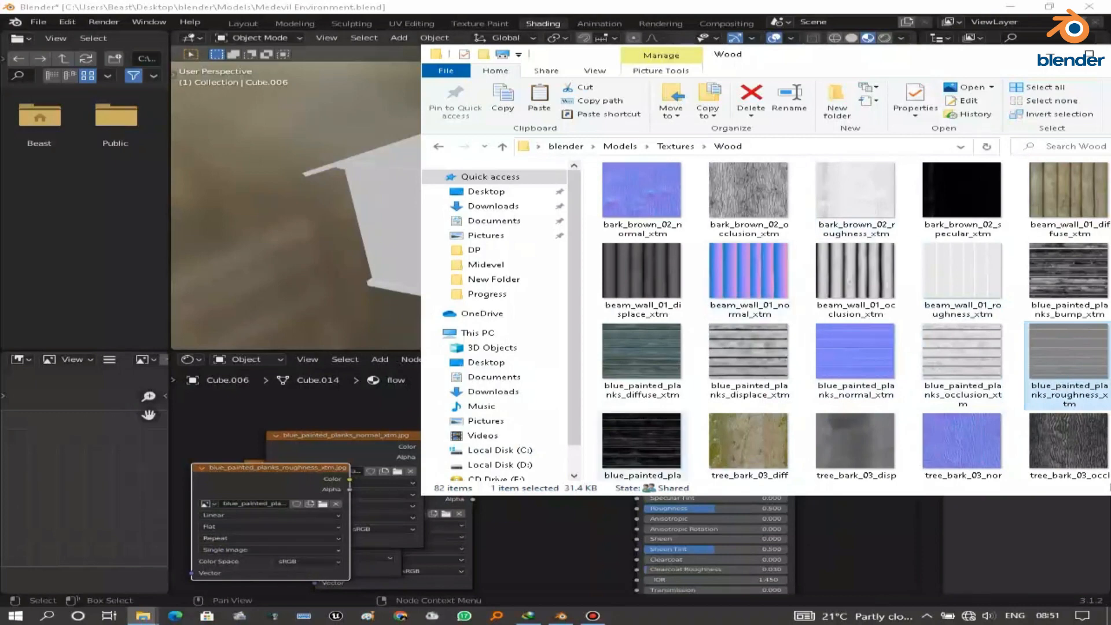
left_click_drag(643, 444, 296, 463)
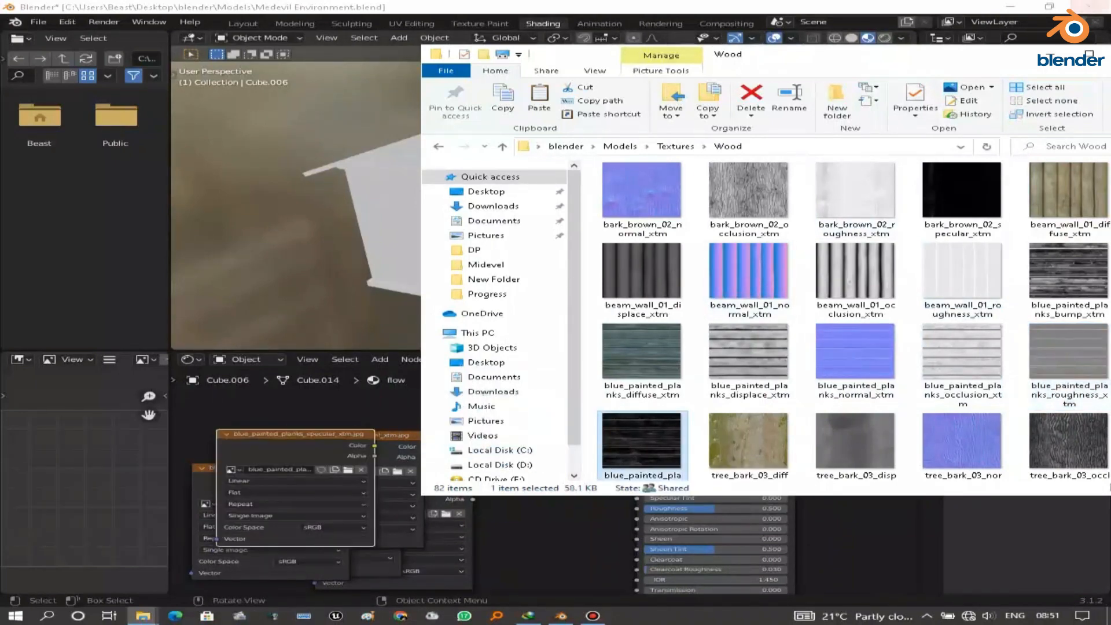
left_click(1050, 53)
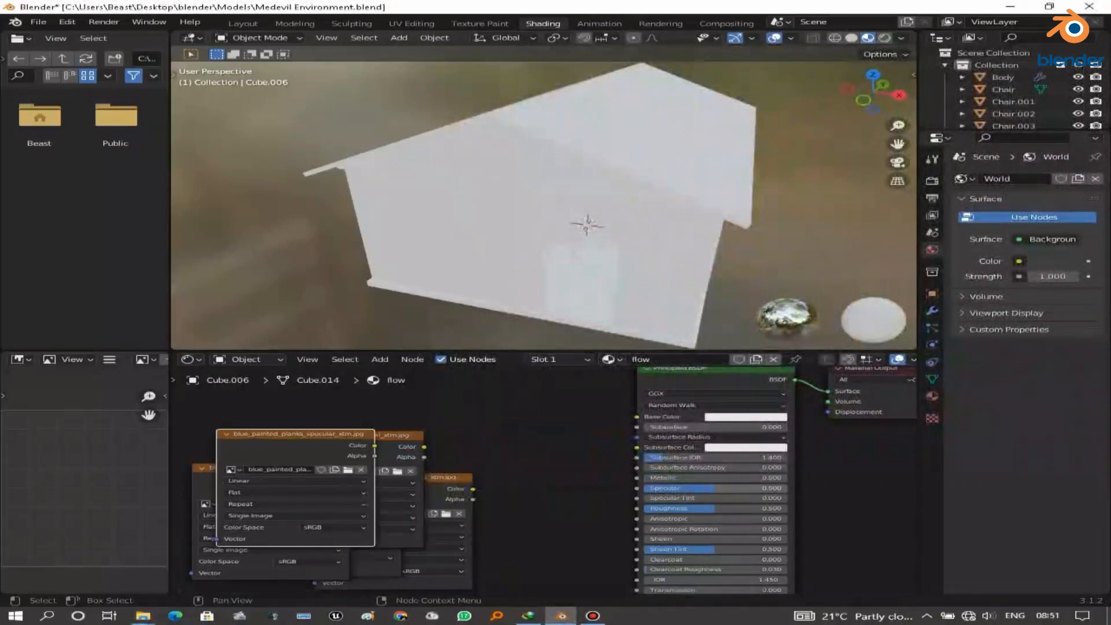
- Enlarge the node editor and spread out the image nodes, with diffuse on top, specular beneath it and normal lowest
left_click_drag(556, 351, 556, 207)
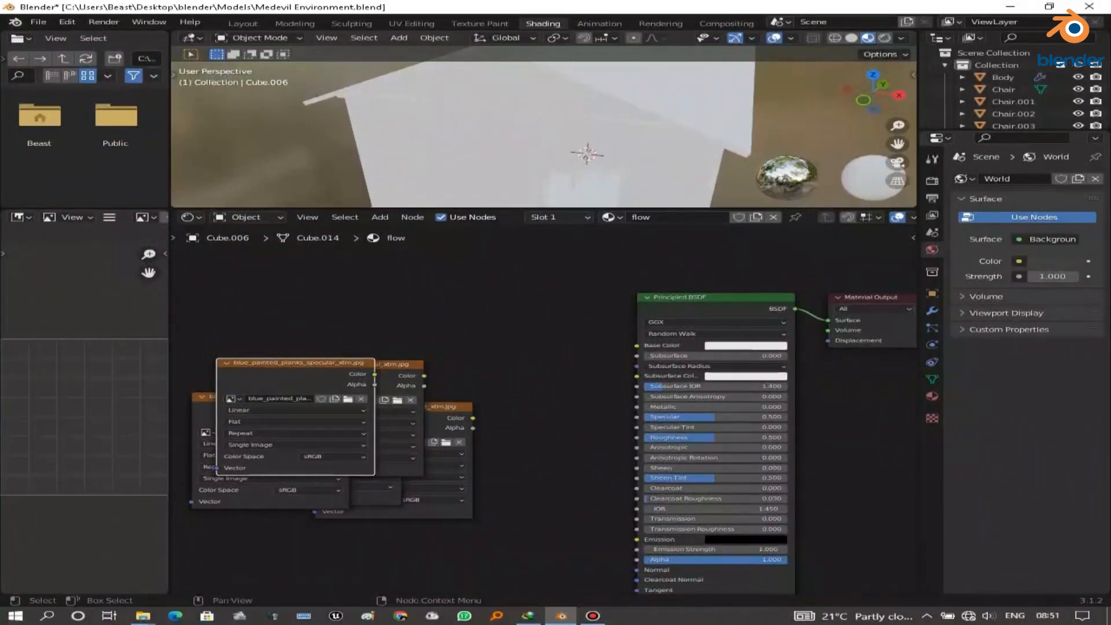
left_click_drag(289, 374, 410, 468)
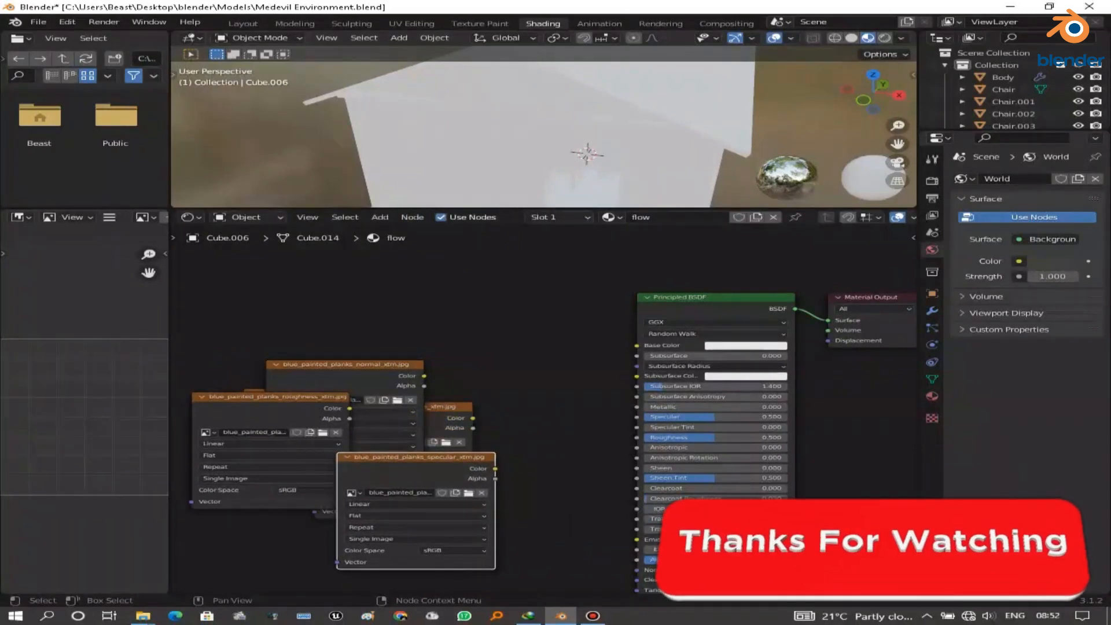
left_click(447, 409)
left_click_drag(447, 409, 493, 266)
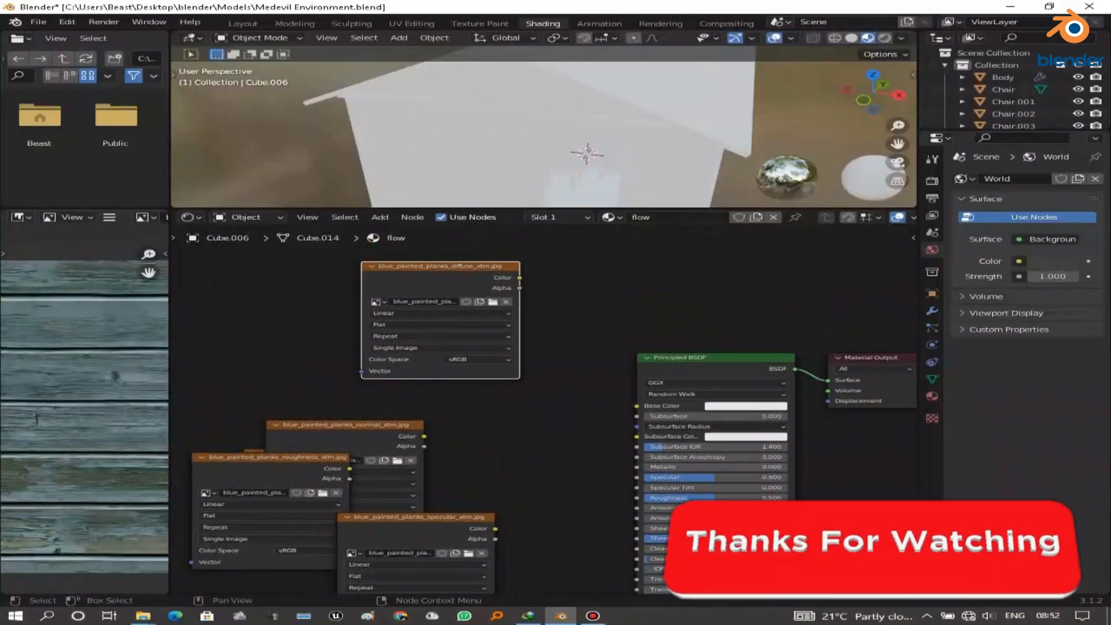
left_click_drag(417, 521, 419, 419)
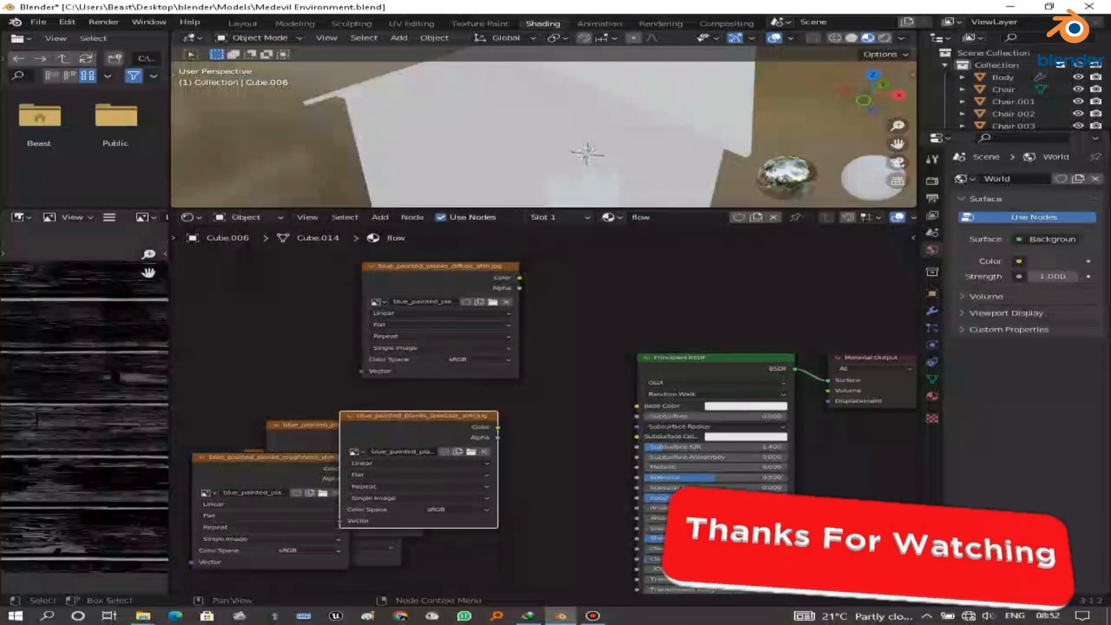
left_click_drag(306, 427, 374, 450)
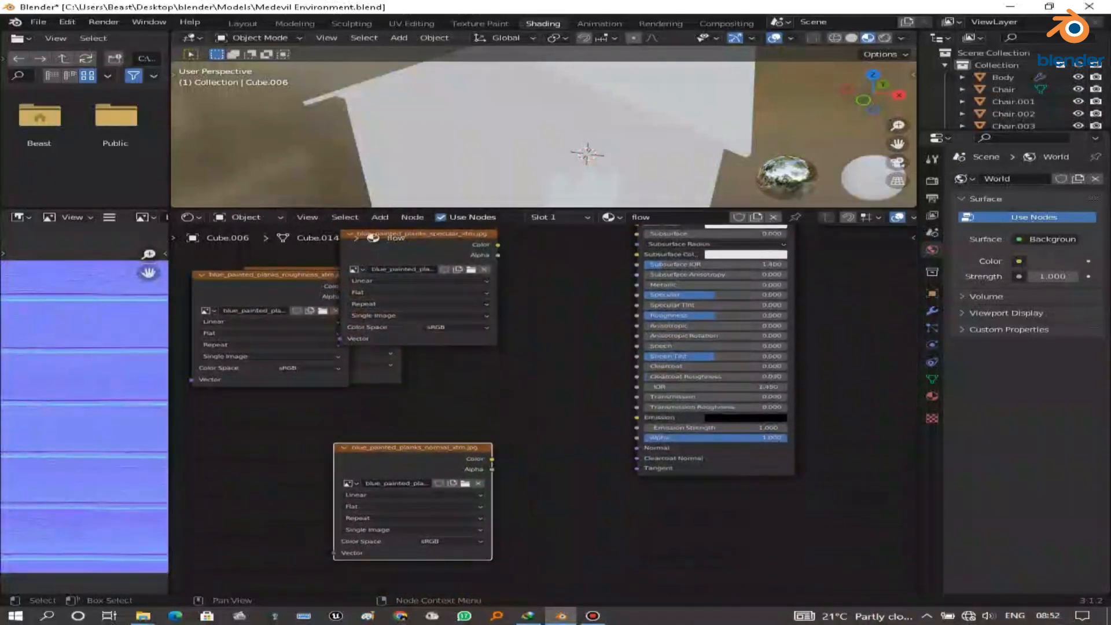
- Place the roughness image node between specular and normal, and the displace image node below the Principled BSDF
left_click_drag(272, 274, 419, 328)
left_click_drag(289, 271, 679, 541)
scroll(679, 541, "down", 4)
scroll(535, 404, "up", 3)
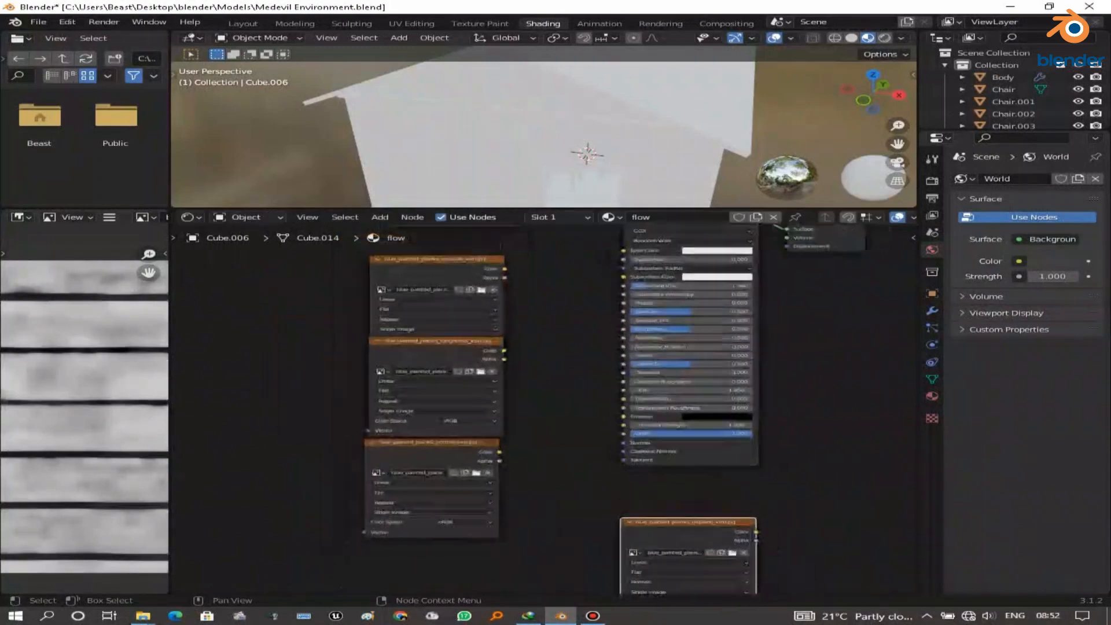
scroll(535, 404, "down", 5)
scroll(536, 404, "up", 2)
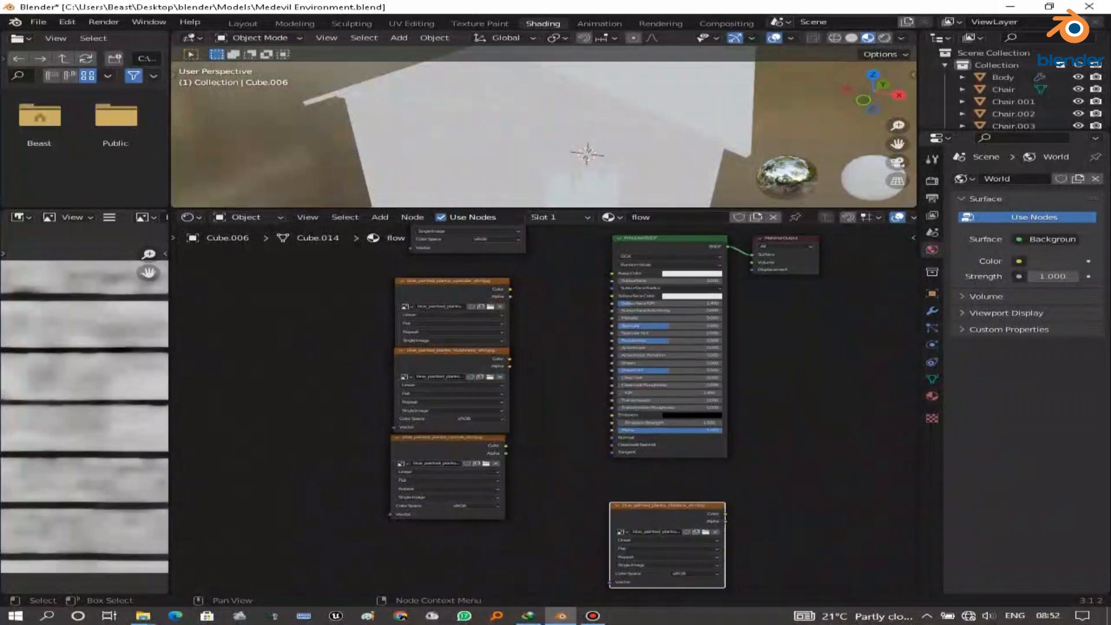
scroll(541, 408, "down", 1)
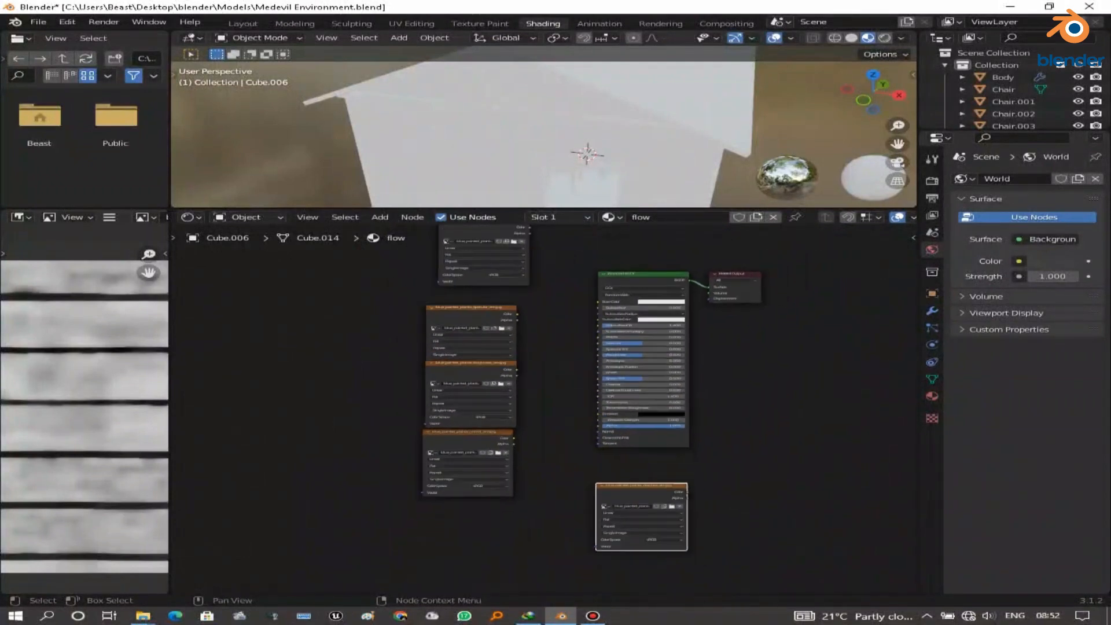
scroll(546, 408, "up", 3)
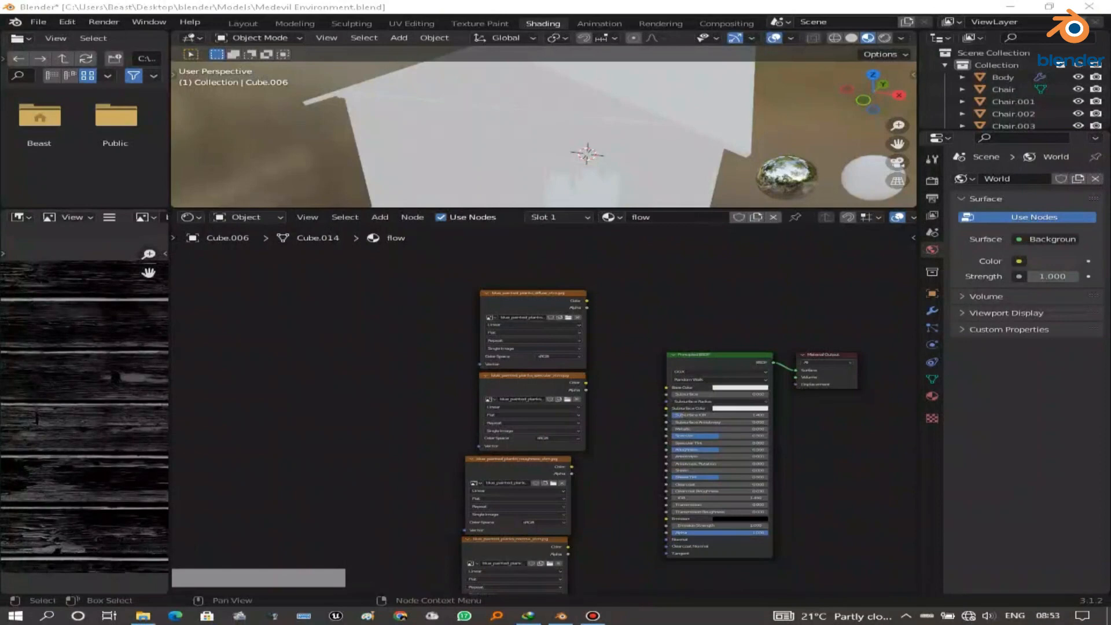
- Connect the diffuse map's Color to Base Color and the specular map's Color to Specular on the Principled BSDF
scroll(544, 406, "up", 2)
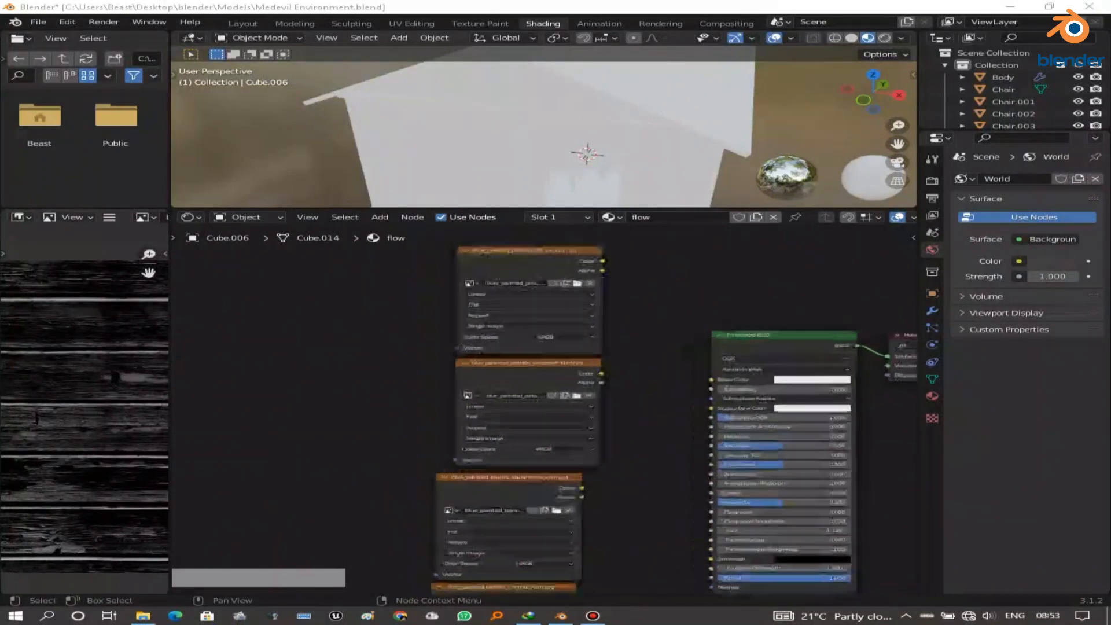
left_click_drag(603, 261, 710, 380)
scroll(710, 380, "up", 1)
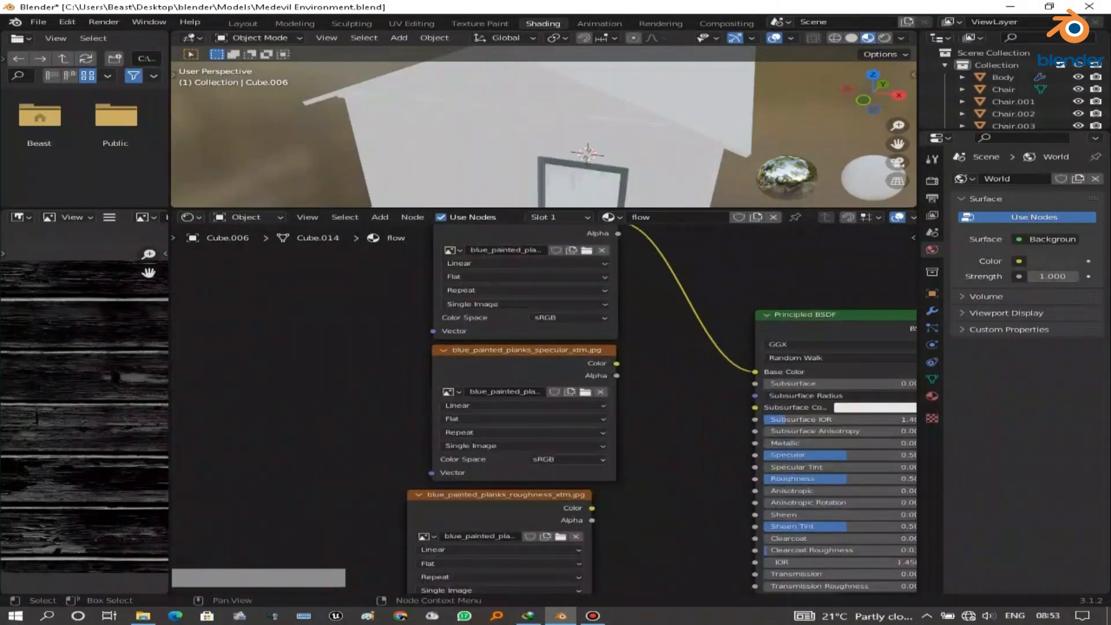
left_click_drag(624, 364, 720, 408)
left_click_drag(617, 364, 755, 455)
scroll(755, 454, "down", 1)
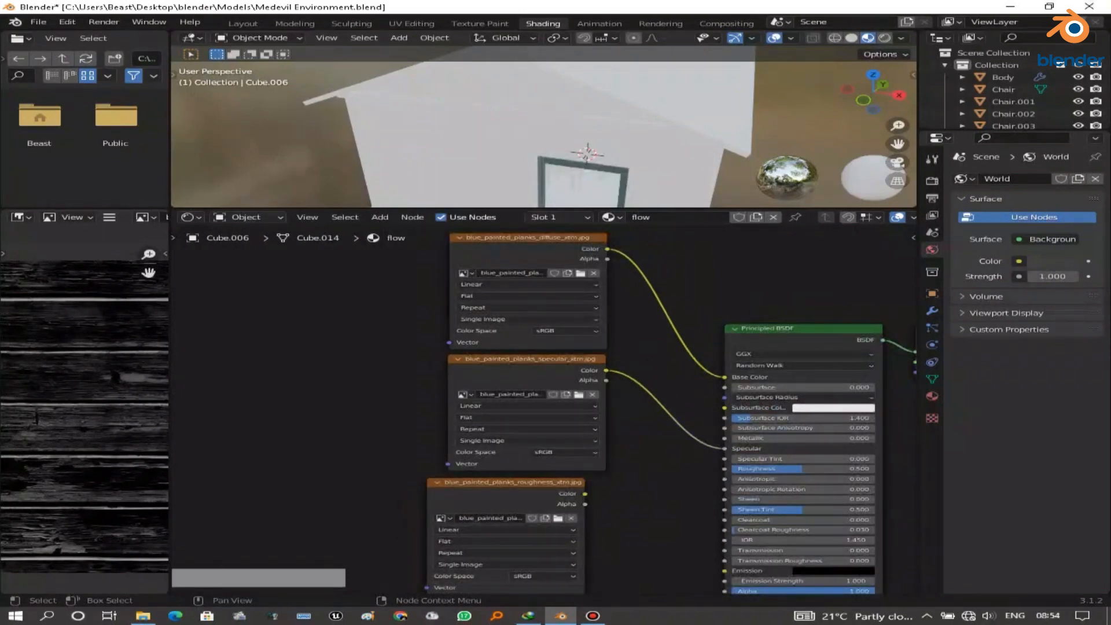
- Connect the roughness map's Color to Roughness and the normal map's Color to Normal on the Principled BSDF
middle_click_drag(544, 513, 545, 416)
scroll(544, 416, "up", 3)
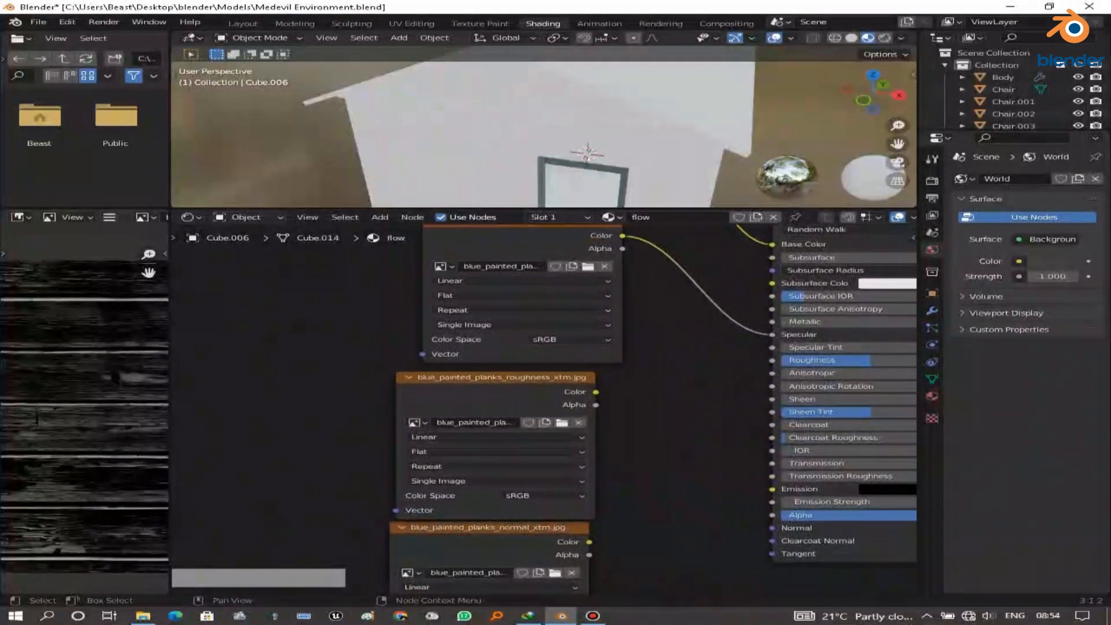
left_click_drag(596, 392, 772, 360)
left_click(604, 394)
scroll(547, 410, "down", 1)
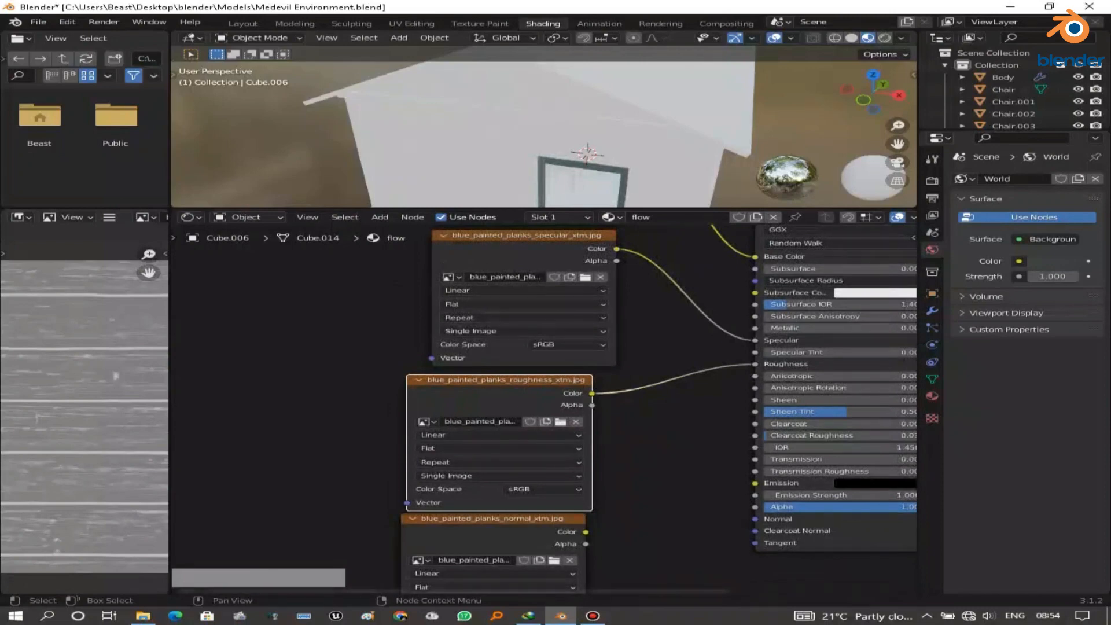
left_click_drag(585, 532, 755, 518)
- Add a Displacement node beside the displace image node and connect the map's Color to its Height input
scroll(753, 516, "down", 2)
middle_click_drag(753, 515, 346, 317)
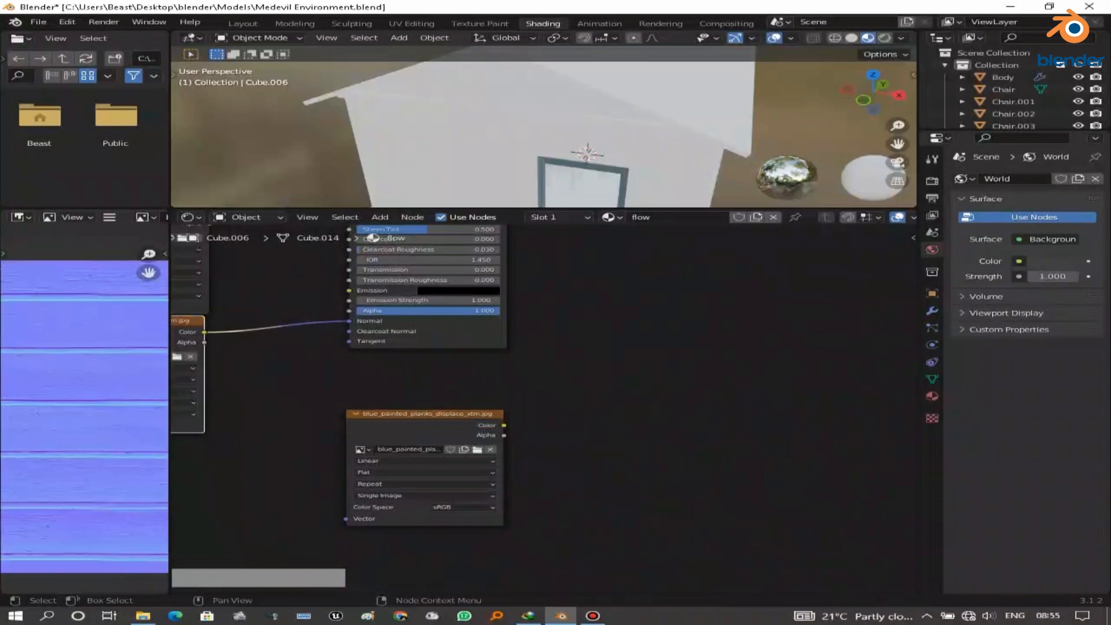
key("shift+a")
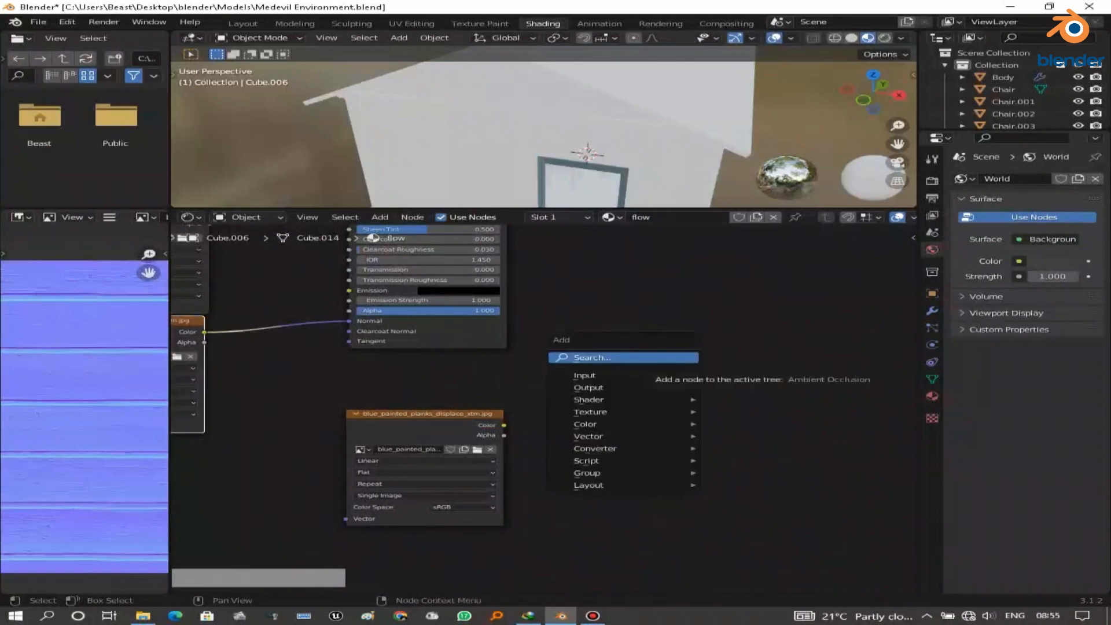
left_click(683, 358)
type("dis")
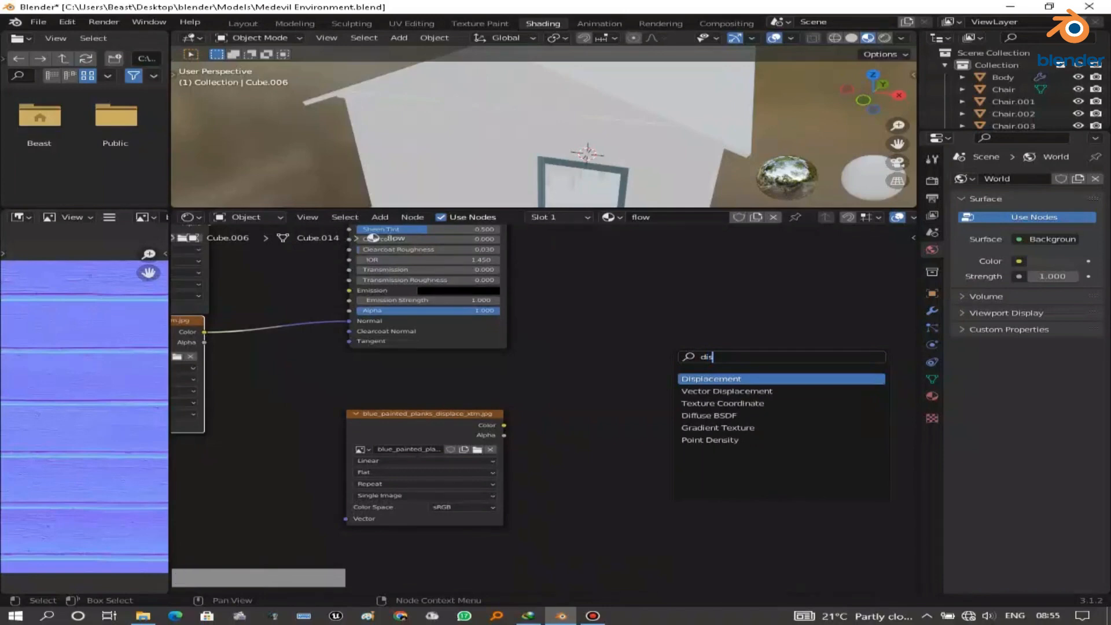
key("Return")
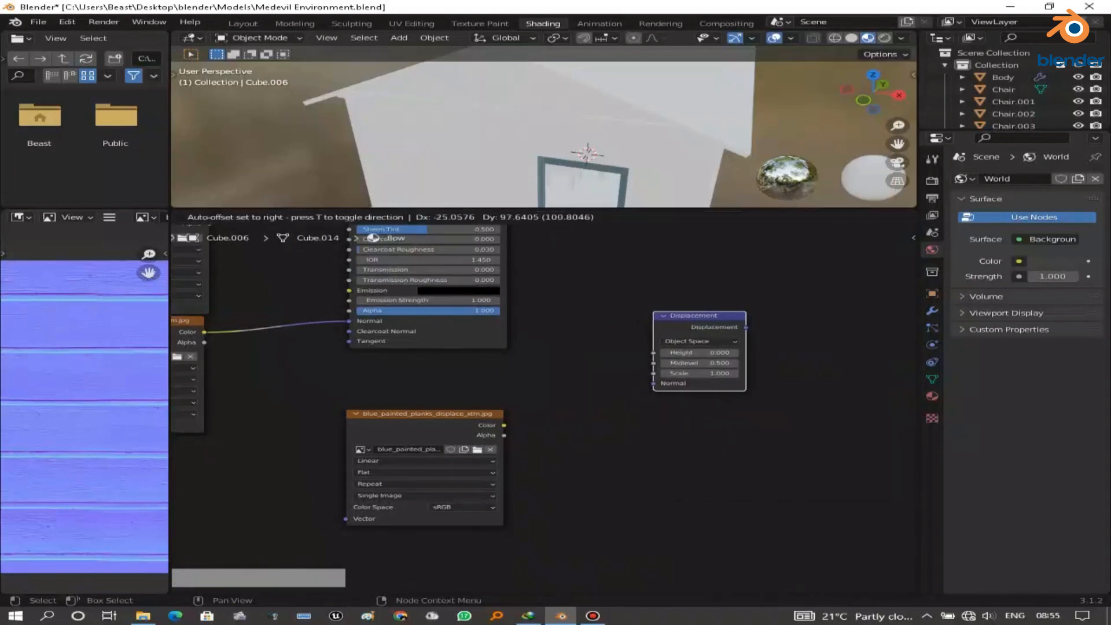
left_click(665, 324)
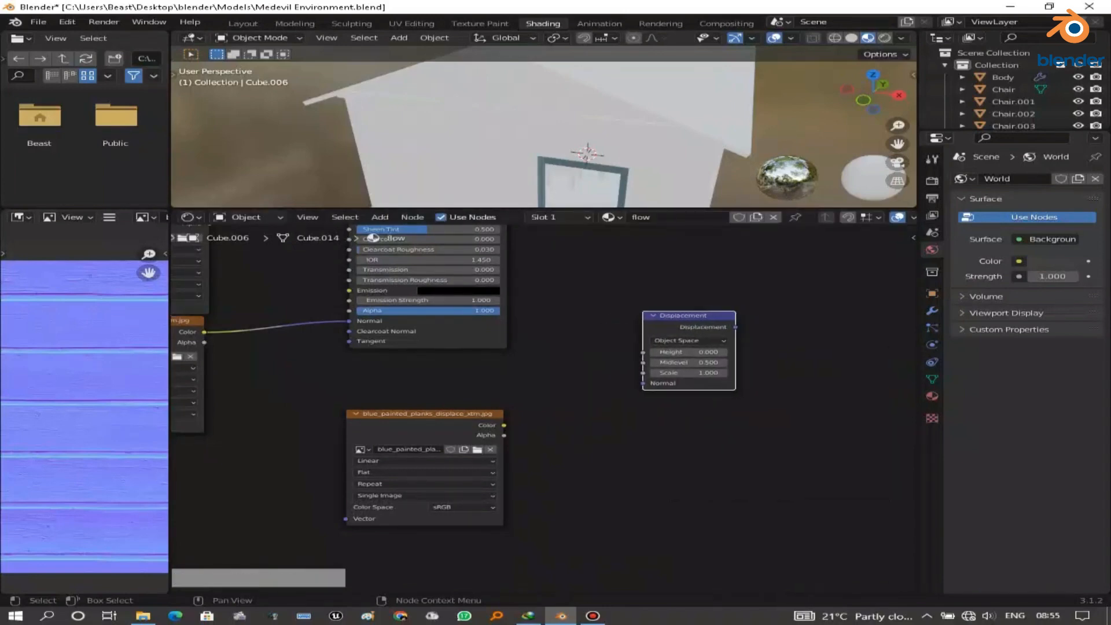
left_click_drag(504, 425, 643, 351)
middle_click_drag(373, 238, 350, 492)
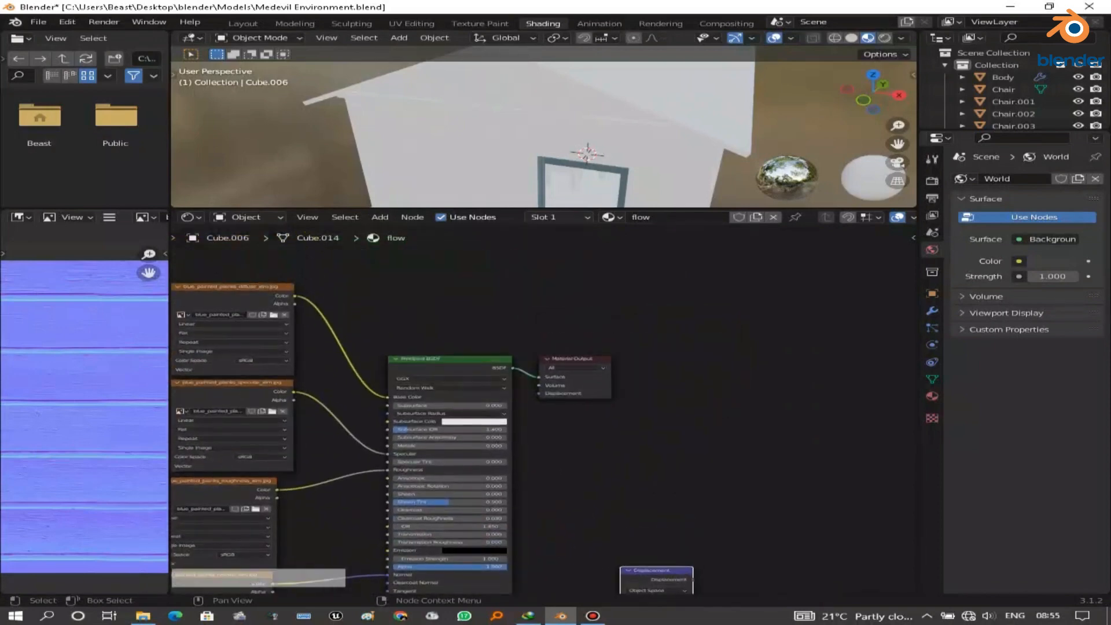
- Move the Material Output node farther from the Principled BSDF and connect the Displacement node's output to its Displacement input
left_click_drag(575, 360, 760, 367)
middle_click_drag(760, 371, 770, 300)
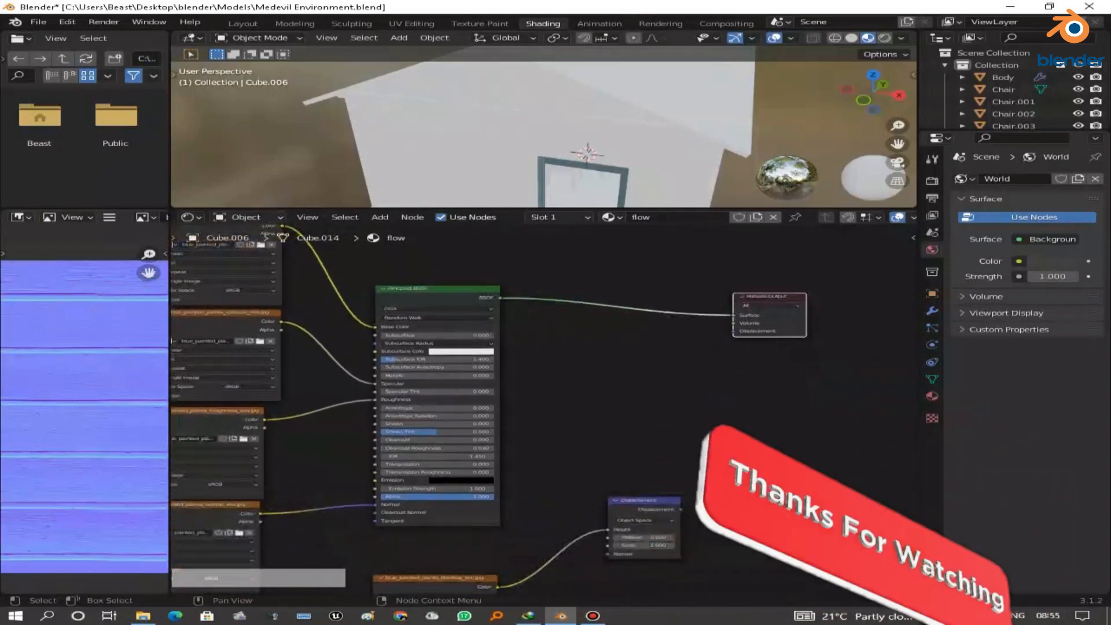
left_click_drag(734, 331, 680, 509)
scroll(681, 509, "down", 1)
scroll(544, 411, "down", 4)
scroll(544, 411, "up", 5)
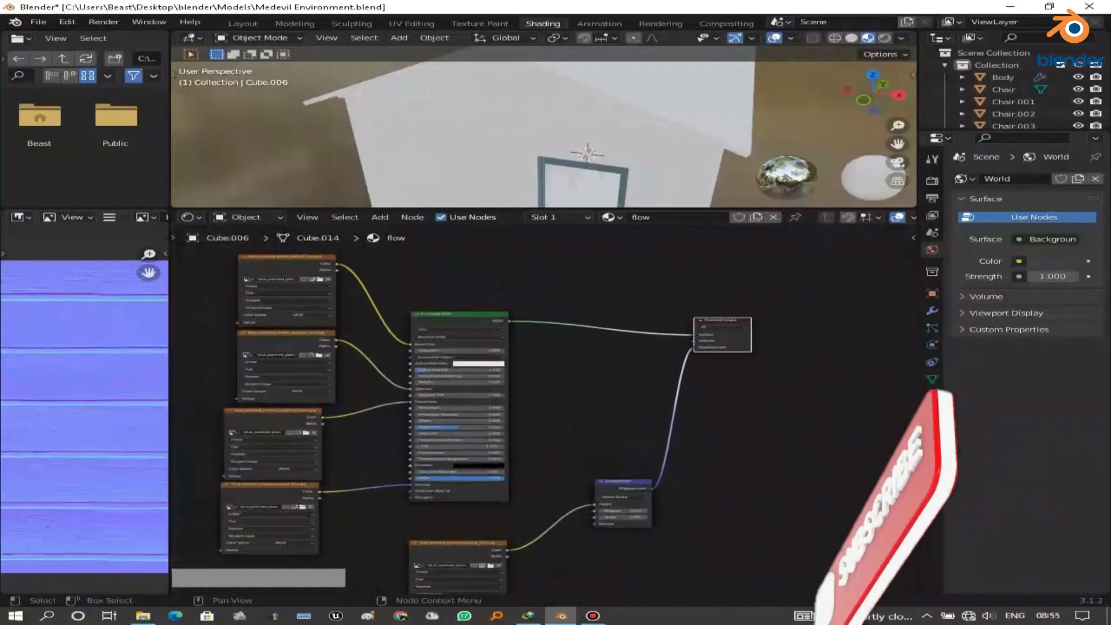
scroll(544, 412, "down", 4)
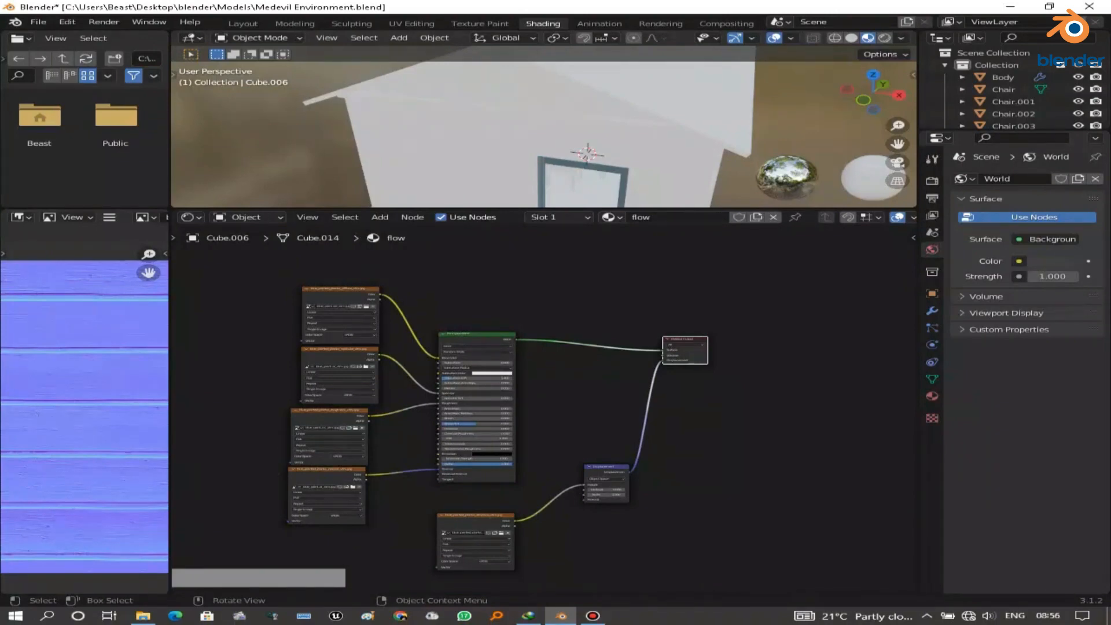
- Switch to the chear material and add the Wood10 diffuse, displace, normal and roughness maps as image nodes
left_click(609, 217)
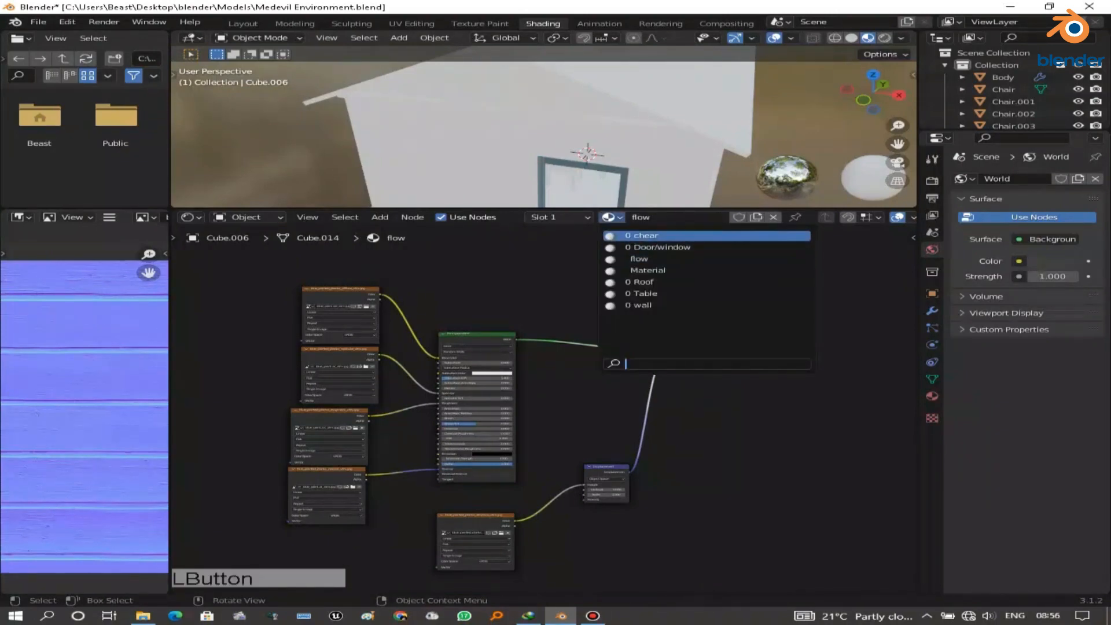
left_click(642, 236)
scroll(545, 421, "up", 6)
middle_click_drag(545, 422, 704, 430)
left_click(143, 616)
left_click(906, 266)
left_click_drag(906, 267, 268, 331)
left_click_drag(1002, 267, 258, 476)
left_click_drag(574, 341, 273, 303)
left_click_drag(682, 341, 251, 463)
- Arrange the Wood10 diffuse, roughness and normal nodes in a column, and place the displace node below the Principled BSDF
left_click_drag(330, 305, 351, 463)
left_click_drag(333, 334, 375, 258)
left_click_drag(313, 484, 359, 374)
middle_click_drag(463, 382, 463, 312)
scroll(463, 370, "down", 2)
left_click_drag(347, 371, 538, 475)
- Add a Displacement node and connect the Wood10 displace map's Color to its Height input
key("shift+a")
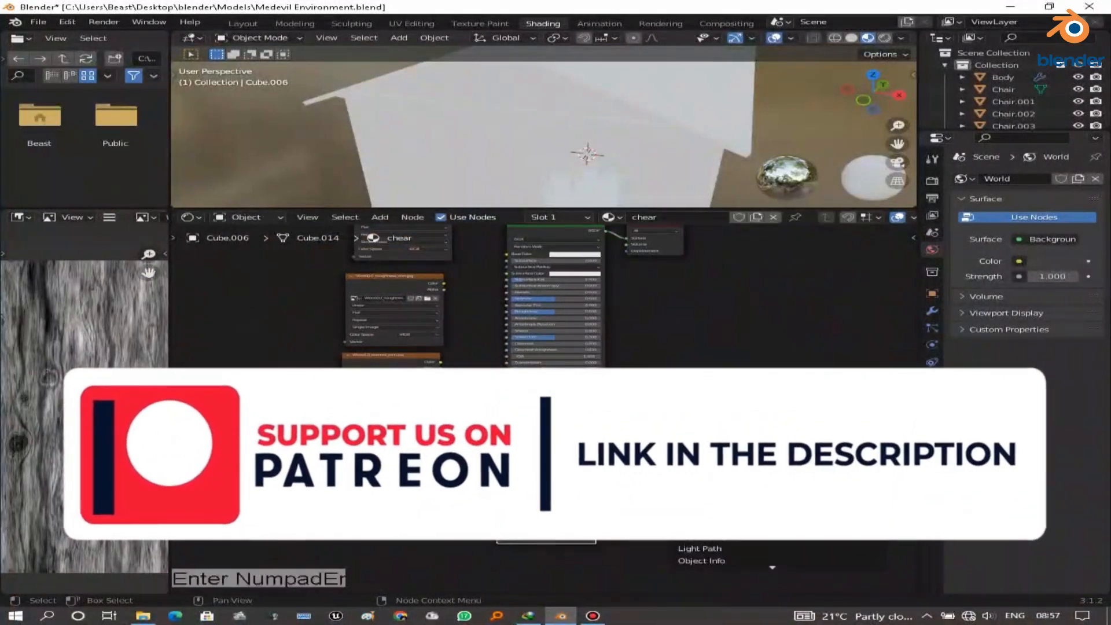
type("dis")
key("Return")
left_click(688, 434)
scroll(637, 347, "up", 2)
left_click_drag(586, 526, 720, 410)
- Move the chear Material Output farther out, connect the Displacement node to its Displacement input, and save the file
middle_click_drag(720, 405, 712, 570)
left_click_drag(691, 325, 808, 325)
left_click_drag(769, 362, 790, 556)
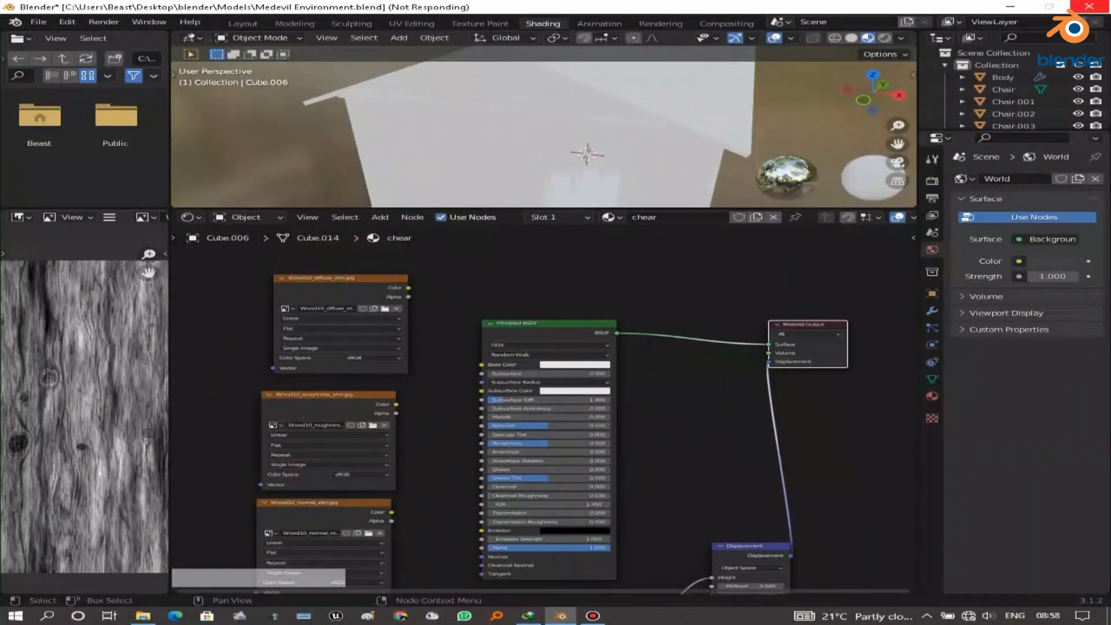
key("ctrl+s")
- Connect the Wood10 diffuse, roughness and normal maps to Base Color, Roughness and Normal on the Principled BSDF
middle_click_drag(392, 512, 575, 376)
left_click_drag(576, 376, 656, 390)
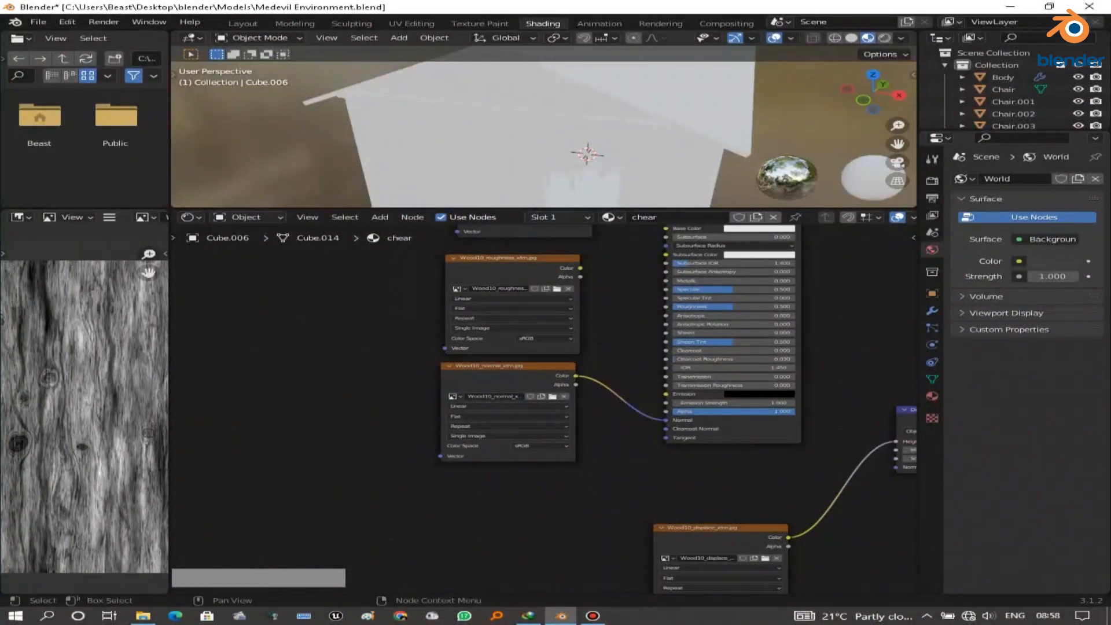
left_click_drag(552, 434, 596, 428)
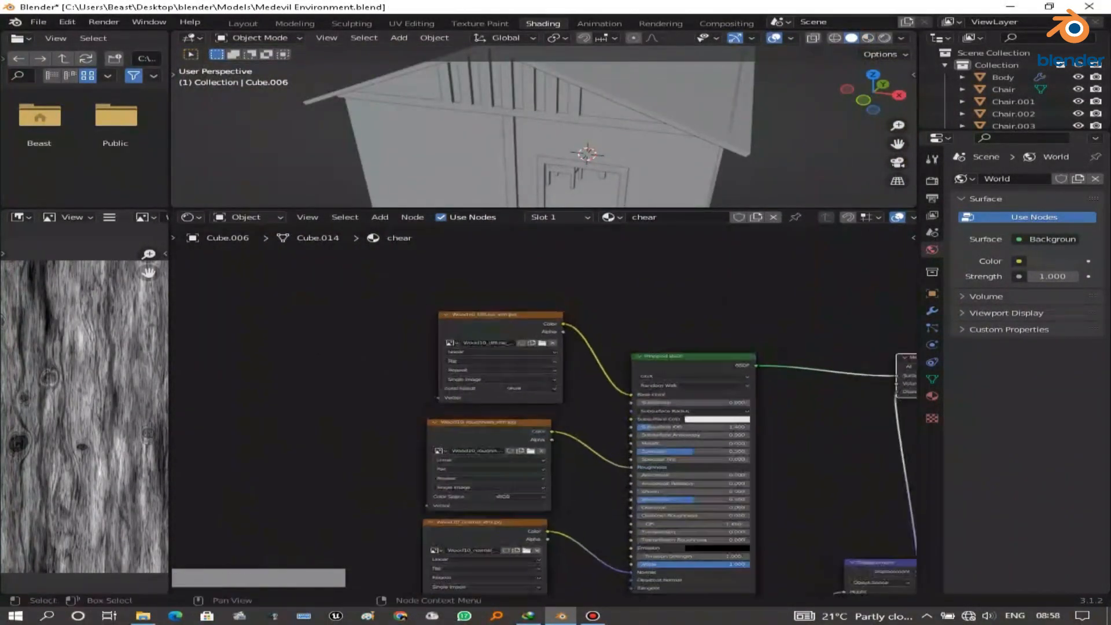
scroll(637, 451, "down", 2)
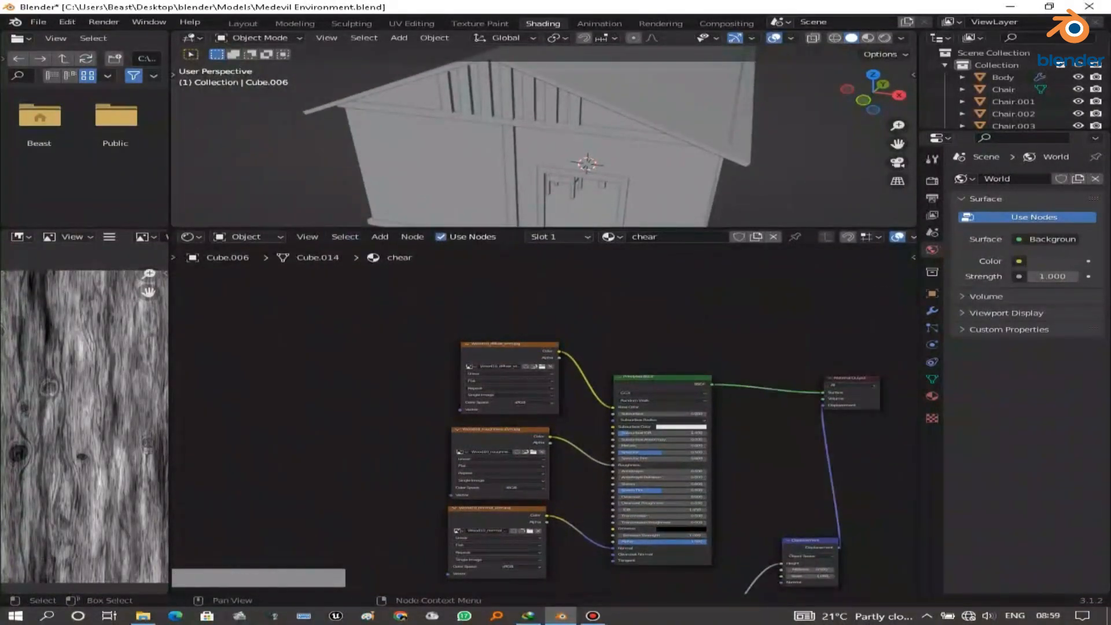
- Enlarge the node editor area and switch to the Door/window material
left_click_drag(607, 228, 608, 99)
left_click(613, 108)
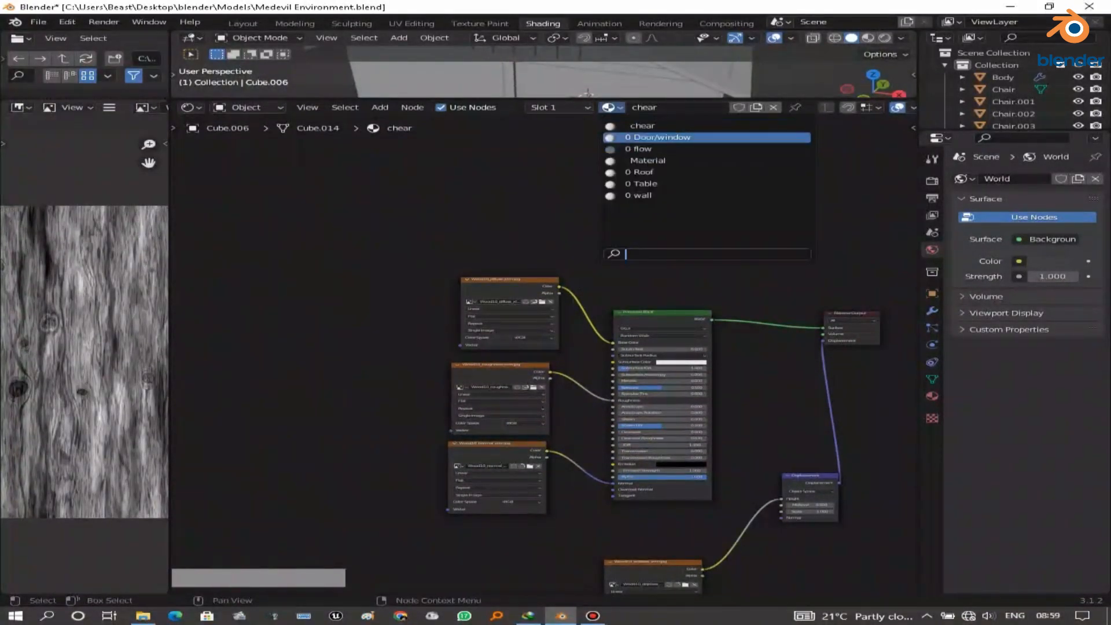
left_click(660, 137)
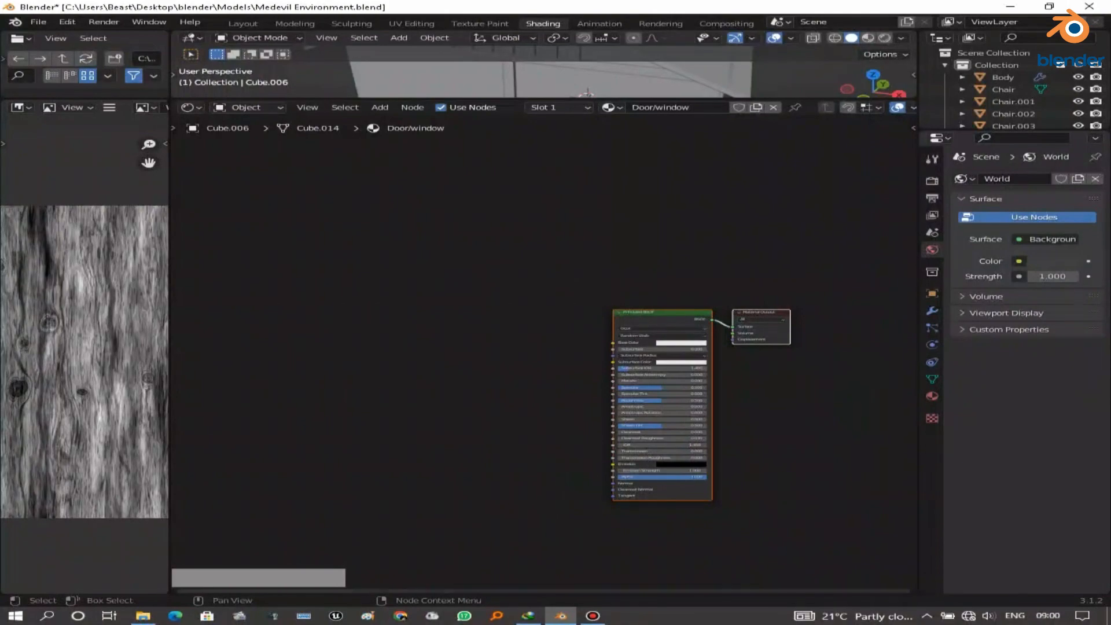
- Add the Wood08 diffuse, displace, normal and roughness maps from the Wood folder as image nodes in the Door/window material
left_click(143, 616)
scroll(984, 324, "up", 2)
left_click_drag(1002, 349, 264, 268)
left_click_drag(574, 429, 712, 542)
left_click_drag(681, 429, 454, 559)
left_click_drag(788, 429, 274, 439)
left_click(301, 394)
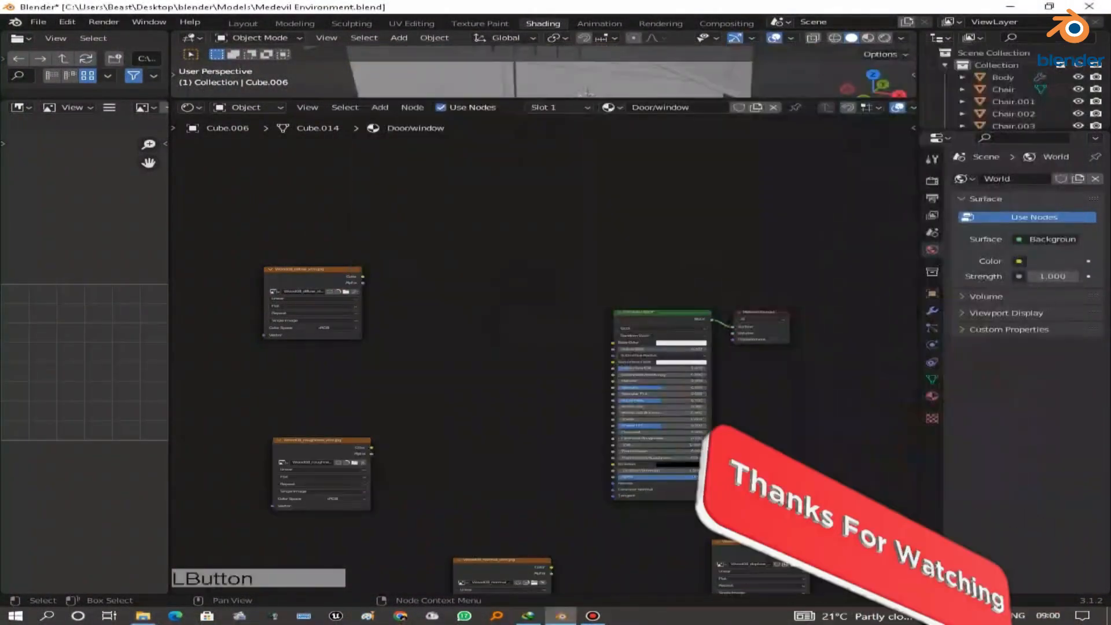
- Connect the Wood08 diffuse, roughness and normal maps to Base Color, Roughness and Normal on the Principled BSDF
left_click_drag(363, 277, 613, 343)
left_click_drag(371, 447, 613, 400)
scroll(551, 564, "up", 2)
left_click_drag(535, 449, 619, 335)
- Create a Displacement node from the Wood08 displace map's Color, linked to its Height input
middle_click_drag(648, 359, 465, 400)
left_click_drag(705, 464, 747, 349)
type("dis")
key("Return")
left_click(730, 324)
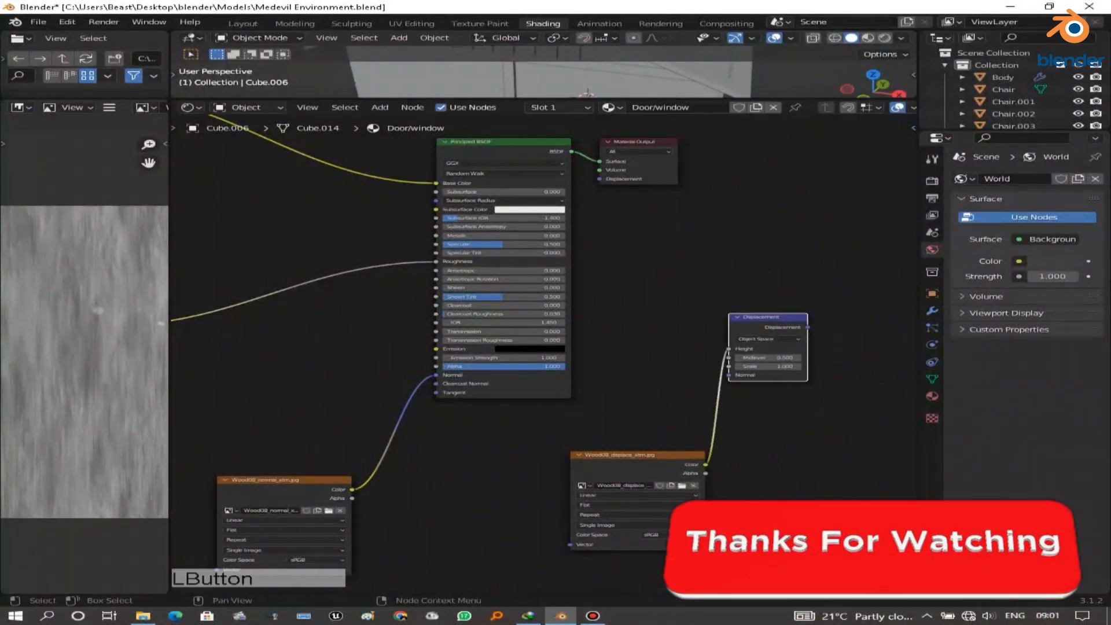
- Move the Door/window Material Output farther away and connect the Displacement node's output to its Displacement input
left_click_drag(639, 142, 869, 160)
left_click_drag(808, 327, 829, 197)
scroll(542, 354, "down", 8)
middle_click_drag(542, 354, 619, 386)
- Switch to the Roof material and open the Roofings texture folder
left_click(612, 108)
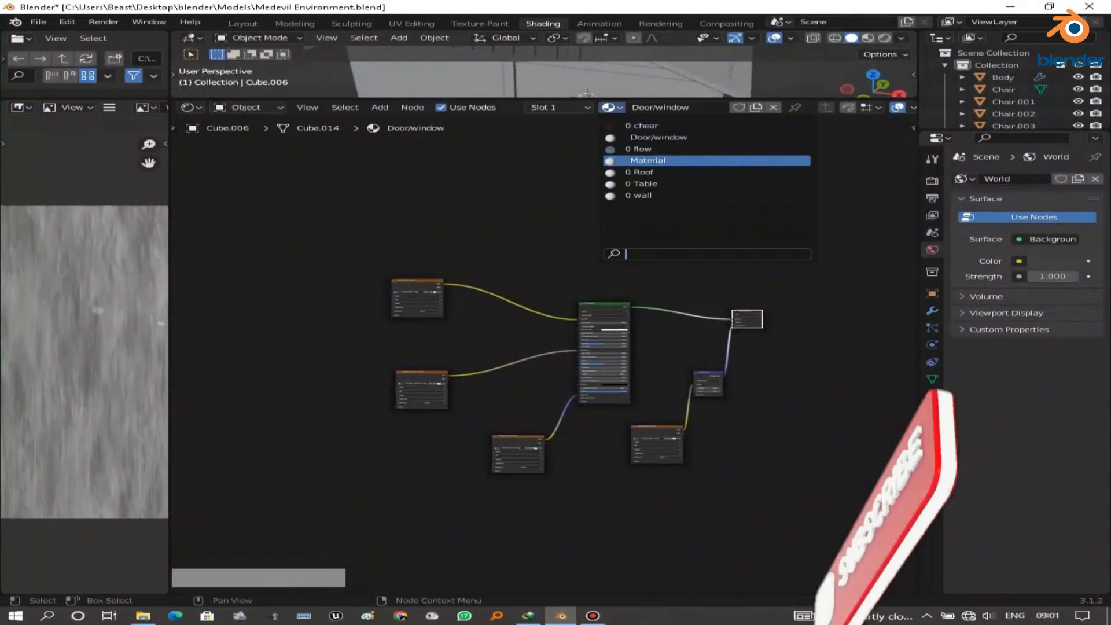
left_click(643, 171)
left_click(143, 616)
double_click(570, 208)
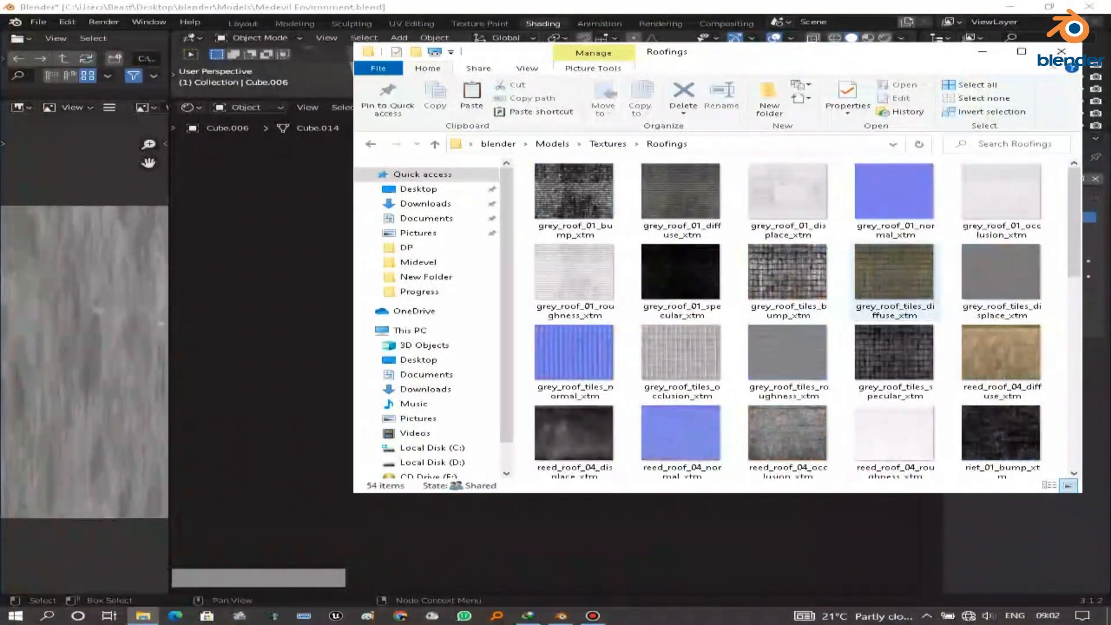
- Add the grey_roof_tiles diffuse, displace, normal, roughness and specular maps as image nodes in the Roof material
left_click(894, 278)
left_click_drag(895, 281, 304, 241)
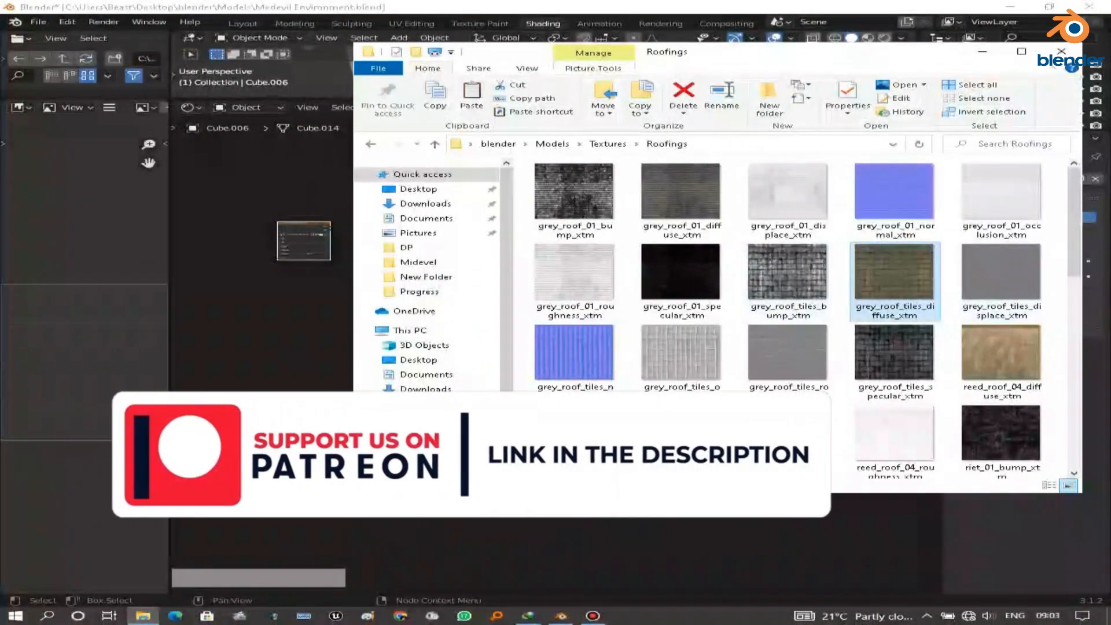
left_click_drag(1002, 279, 283, 328)
left_click_drag(574, 354, 270, 424)
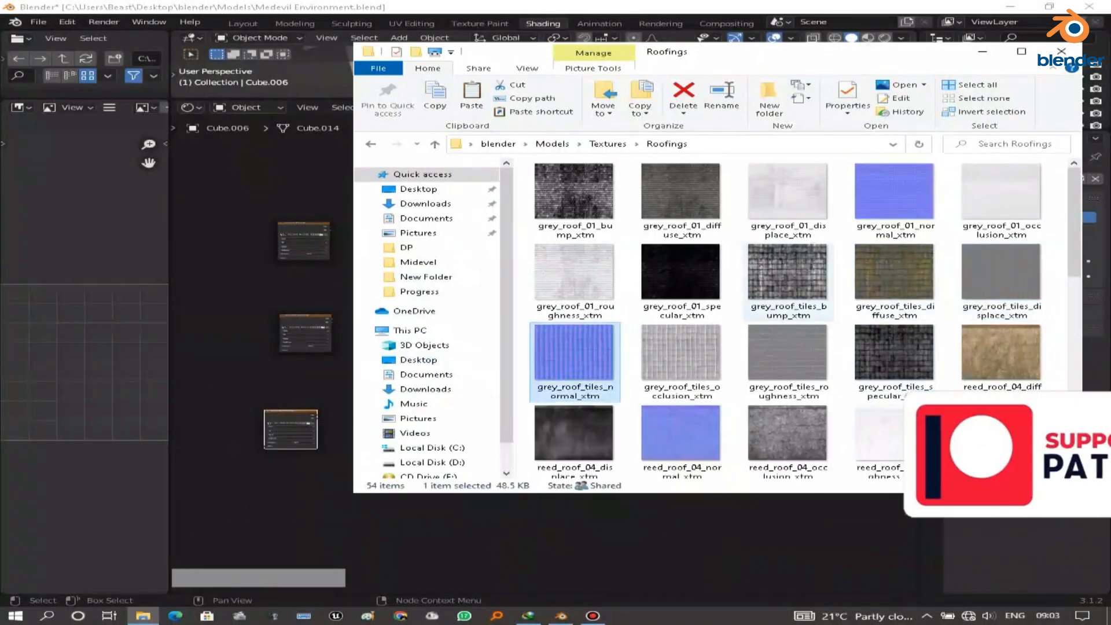
left_click_drag(770, 353, 327, 379)
left_click_drag(908, 364, 282, 487)
left_click(261, 359)
- Stack the grey_roof_tiles diffuse, specular, roughness and normal nodes beside the Principled BSDF, with the displace node below the shader
scroll(261, 359, "up", 2)
left_click_drag(215, 179, 428, 273)
left_click_drag(217, 305, 664, 507)
scroll(460, 405, "up", 8)
scroll(440, 419, "down", 6)
left_click_drag(197, 384, 397, 401)
middle_click_drag(399, 440, 561, 344)
left_click_drag(298, 486, 545, 229)
left_click_drag(266, 357, 594, 396)
- Connect the grey_roof_tiles normal, roughness, specular and diffuse maps to Normal, Roughness, Specular and Base Color on the Principled BSDF
scroll(602, 379, "up", 6)
middle_click_drag(602, 379, 438, 452)
left_click_drag(500, 490, 696, 371)
left_click_drag(437, 341, 696, 247)
left_click_drag(424, 221, 696, 230)
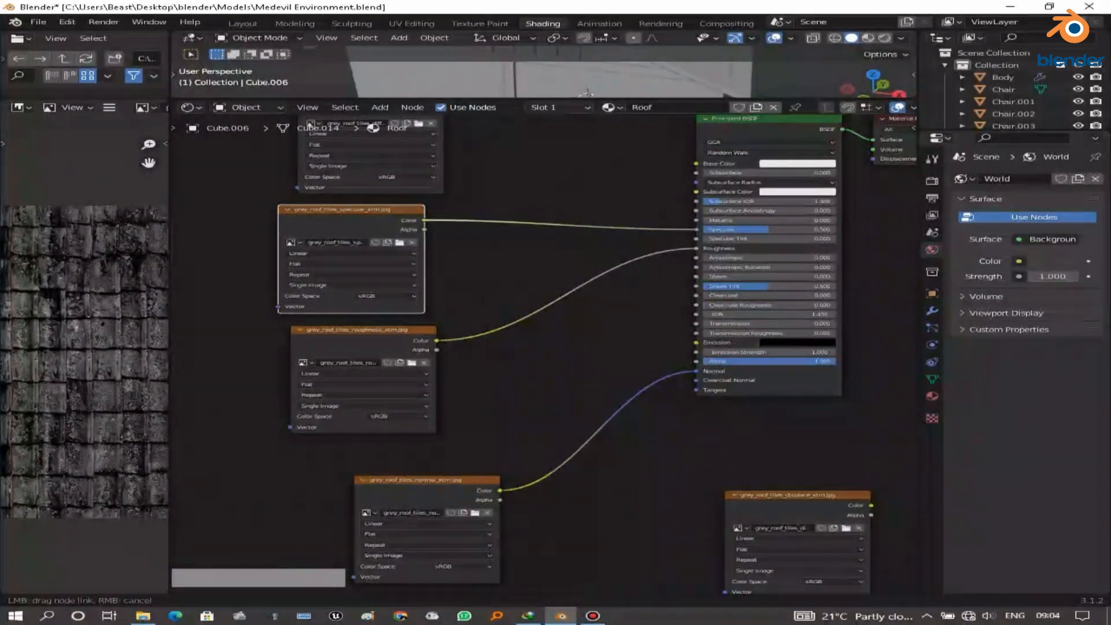
middle_click_drag(579, 243, 584, 316)
left_click_drag(449, 172, 700, 236)
- Move the Roof material's Material Output node well away from the Principled BSDF
scroll(551, 368, "down", 6)
middle_click_drag(666, 370, 484, 291)
left_click_drag(593, 176, 620, 246)
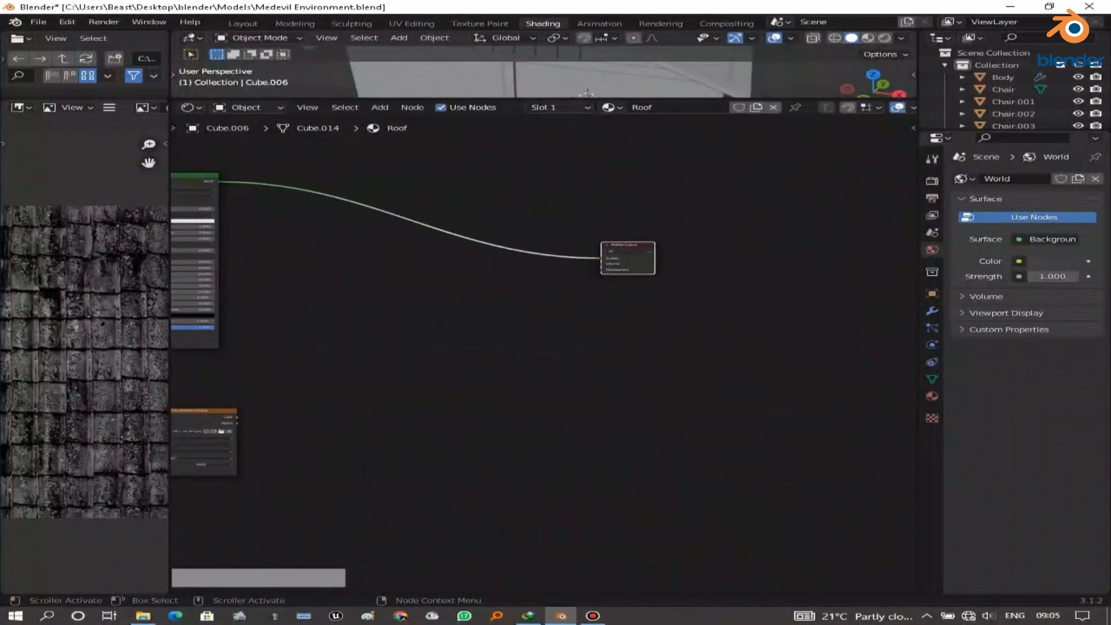
- Create a Displacement node from the grey_roof_tiles displace map's Color, linked to its Height input
middle_click_drag(405, 261, 788, 244)
scroll(788, 244, "up", 3)
left_click_drag(576, 442, 728, 410)
type("disp")
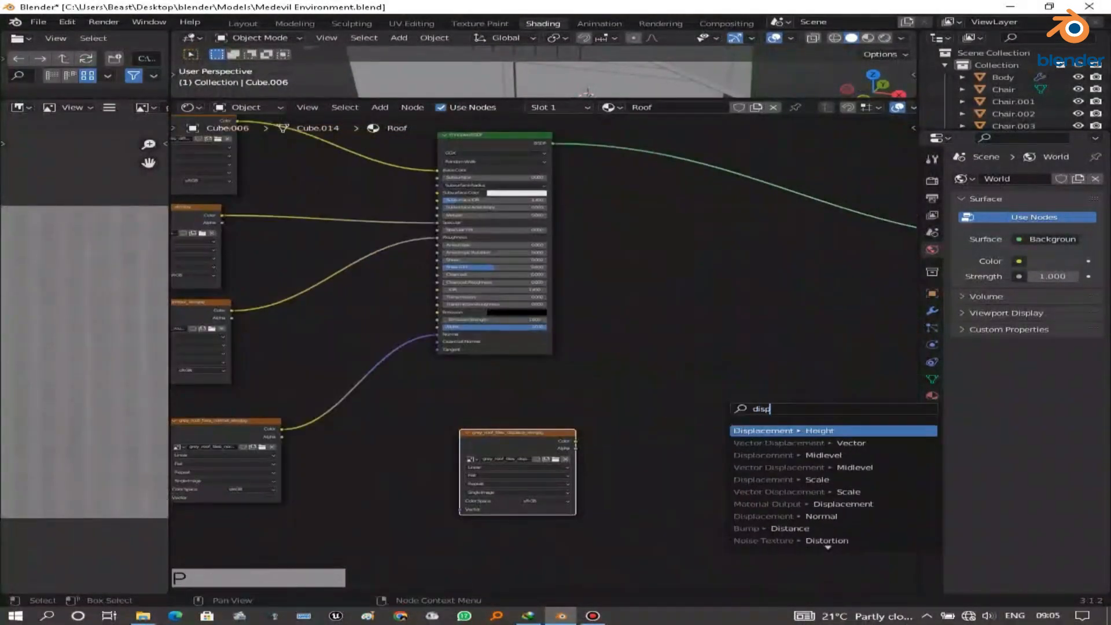
key("Return")
left_click(789, 399)
- Connect the Displacement node's output to the Displacement input of the Roof material's Material Output
middle_click_drag(766, 400, 420, 491)
left_click_drag(487, 490, 665, 346)
scroll(544, 359, "down", 4)
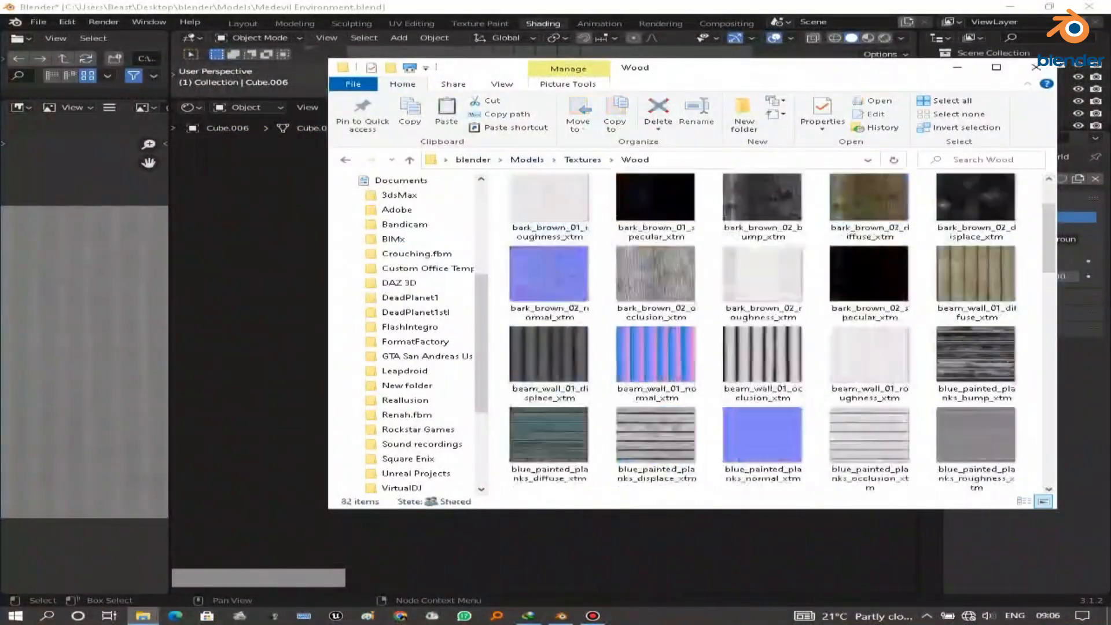
- Add the Wood04 diffuse, displace, normal and roughness maps from the Wood folder to the Table material
scroll(955, 237, "down", 5)
scroll(955, 237, "up", 2)
scroll(958, 231, "up", 3)
scroll(958, 232, "down", 3)
left_click_drag(976, 367, 225, 286)
key("Delete")
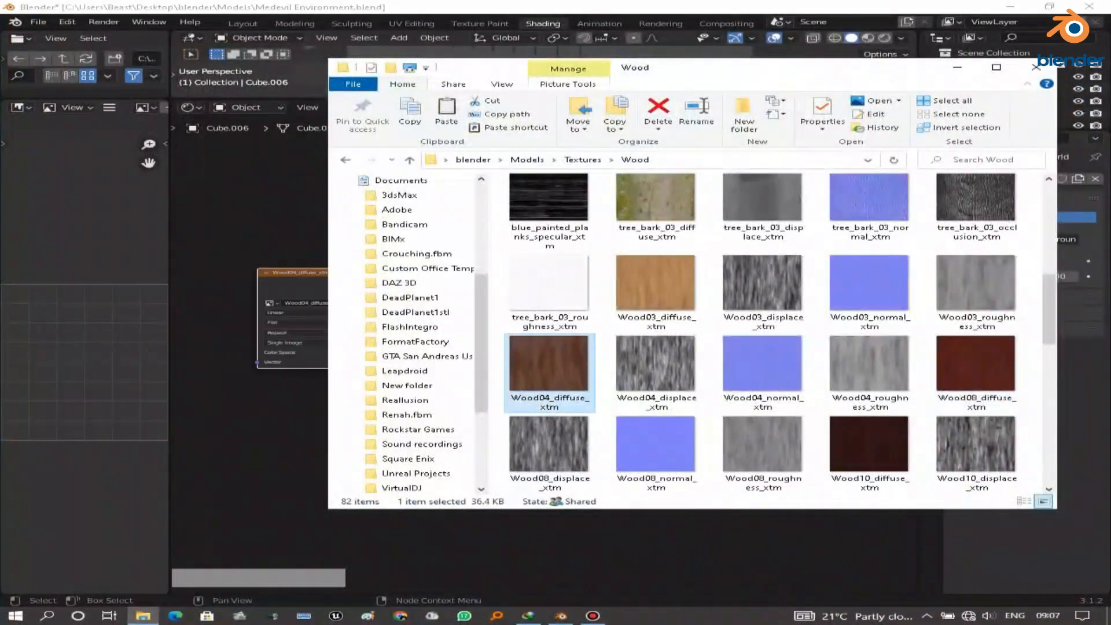
left_click_drag(655, 364, 340, 534)
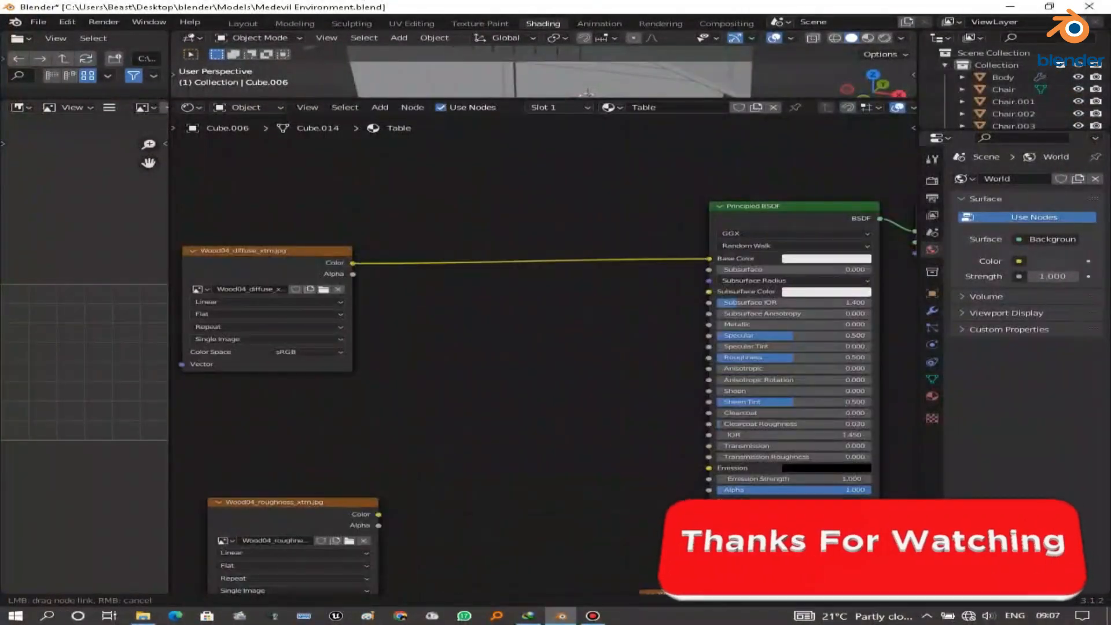
- Connect the Wood04 diffuse, roughness and normal maps to the Principled BSDF, and the displace map to a new Displacement node's Height
left_click_drag(378, 514, 709, 358)
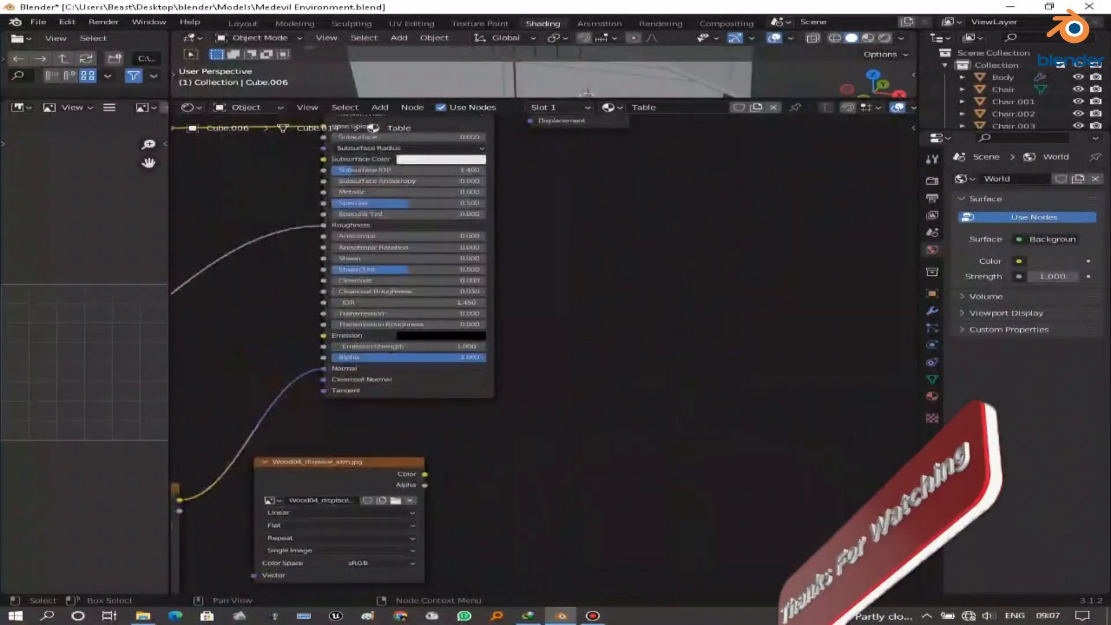
left_click_drag(529, 120, 550, 410)
type("dis")
key("Return")
left_click(549, 294)
middle_click_drag(550, 294, 563, 370)
- Move the Table Material Output farther away and connect the Displacement node's output to its Displacement input
left_click_drag(579, 152, 800, 165)
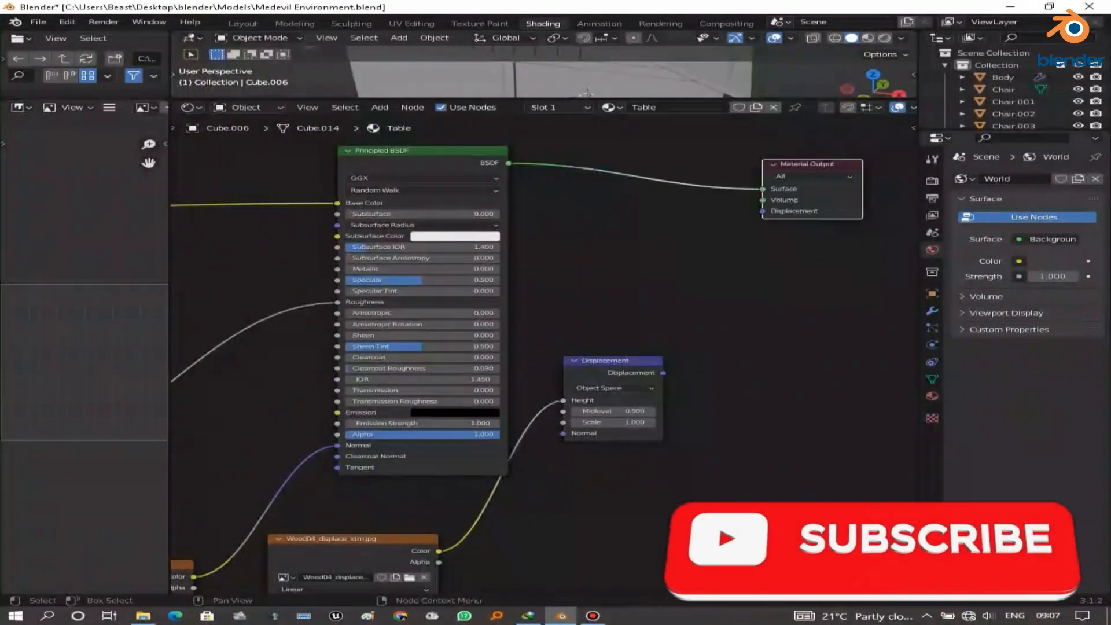
left_click_drag(665, 372, 764, 211)
scroll(753, 220, "down", 4)
- Switch to the wall material and add the wooden_rough_planks diffuse, displace, normal, roughness and specular maps as image nodes
left_click(612, 107)
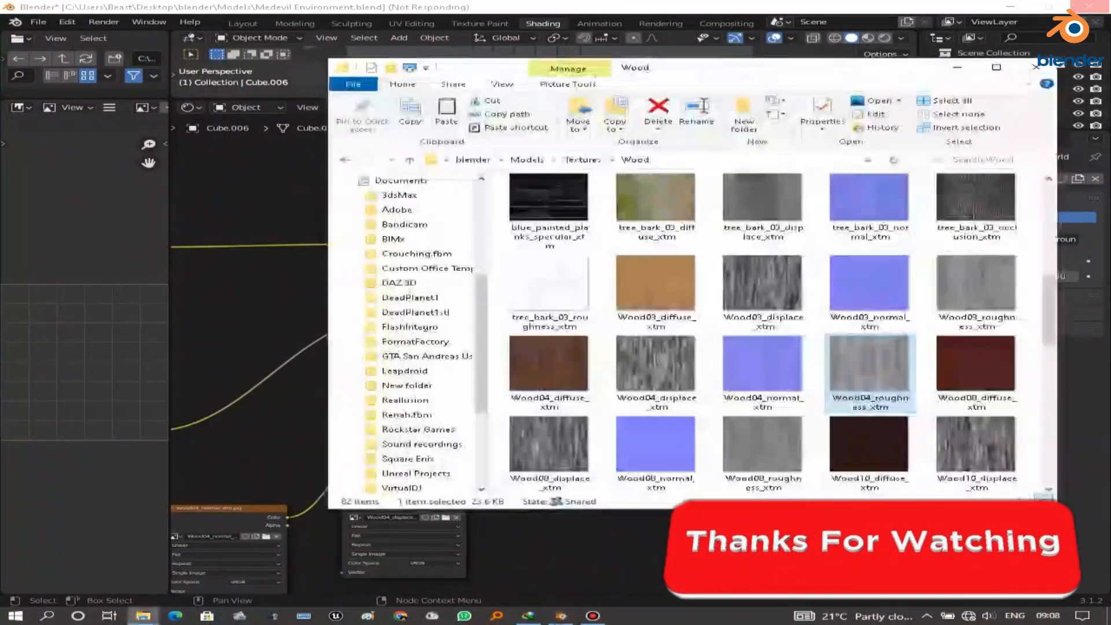
scroll(870, 324, "down", 10)
scroll(870, 324, "up", 4)
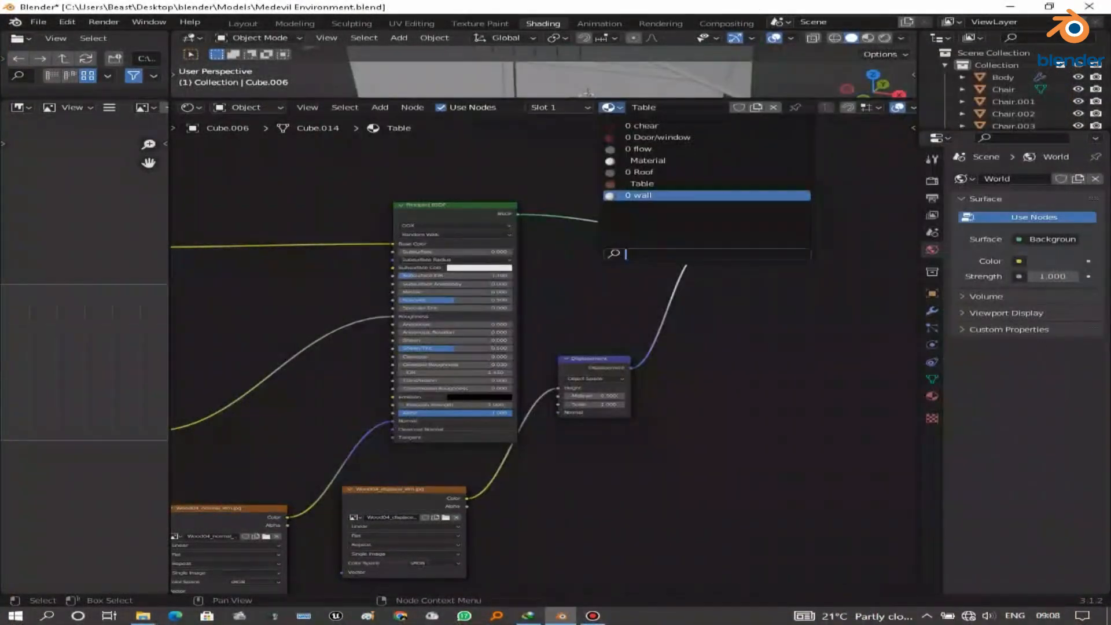
left_click(666, 196)
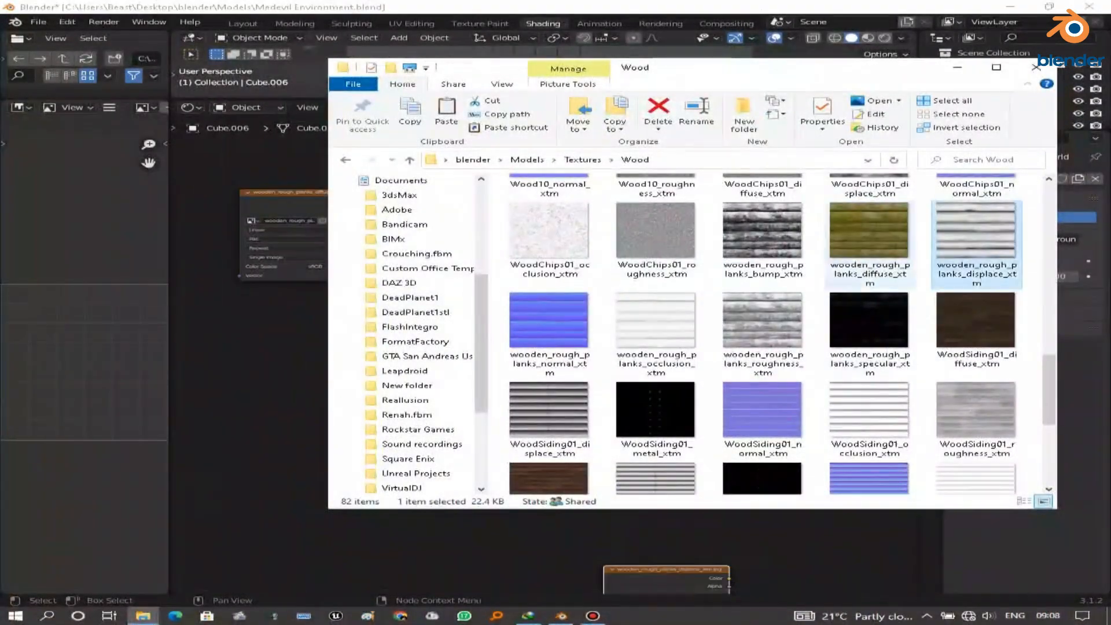
left_click_drag(763, 324, 307, 463)
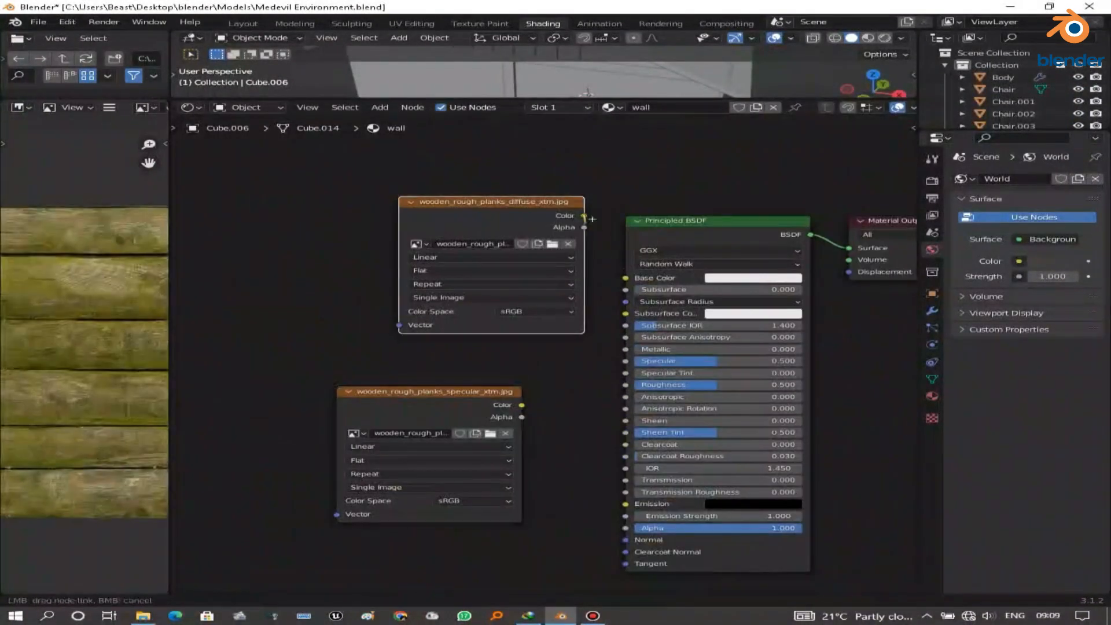
- Connect the wooden_rough_planks diffuse, specular, roughness and normal maps to the Principled BSDF, and move the Material Output farther away
left_click_drag(522, 402, 571, 391)
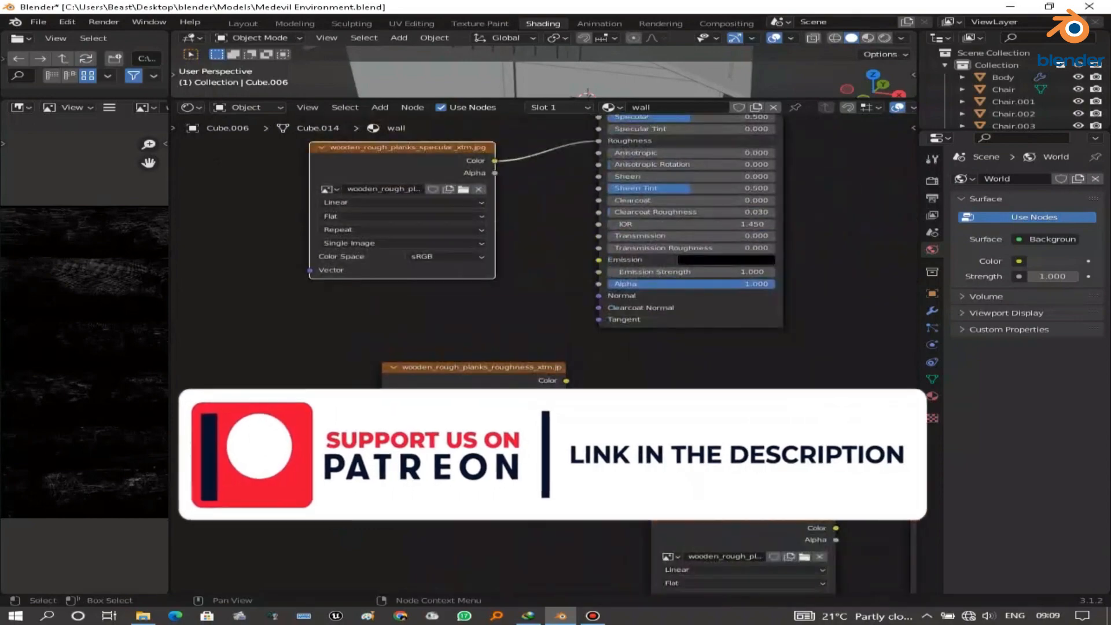
left_click_drag(578, 355, 598, 296)
scroll(543, 354, "down", 4)
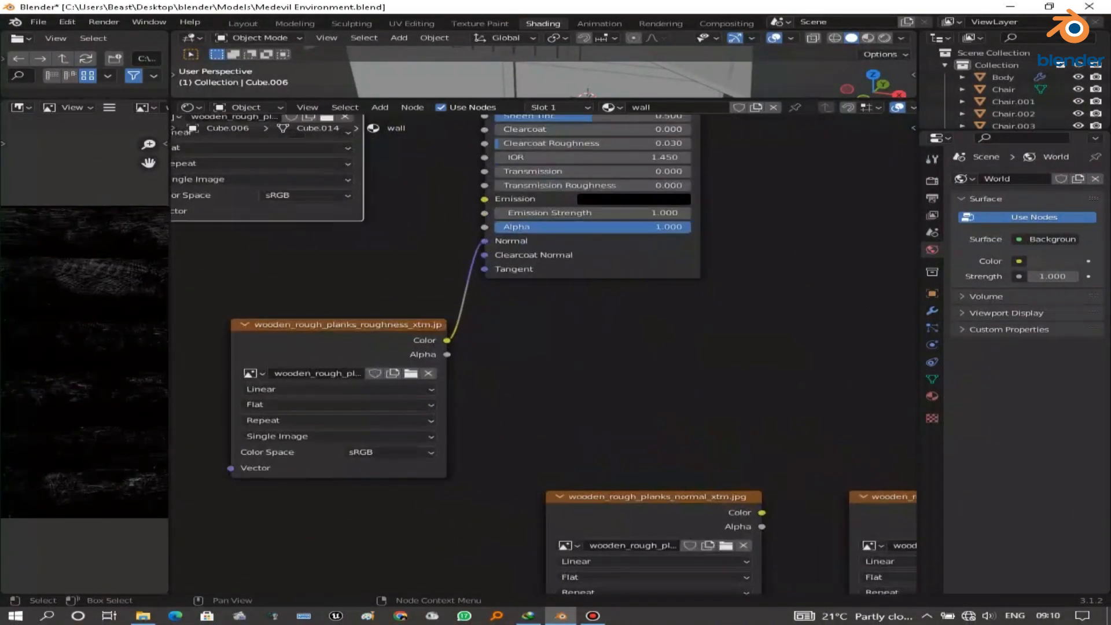
left_click_drag(450, 216, 572, 165)
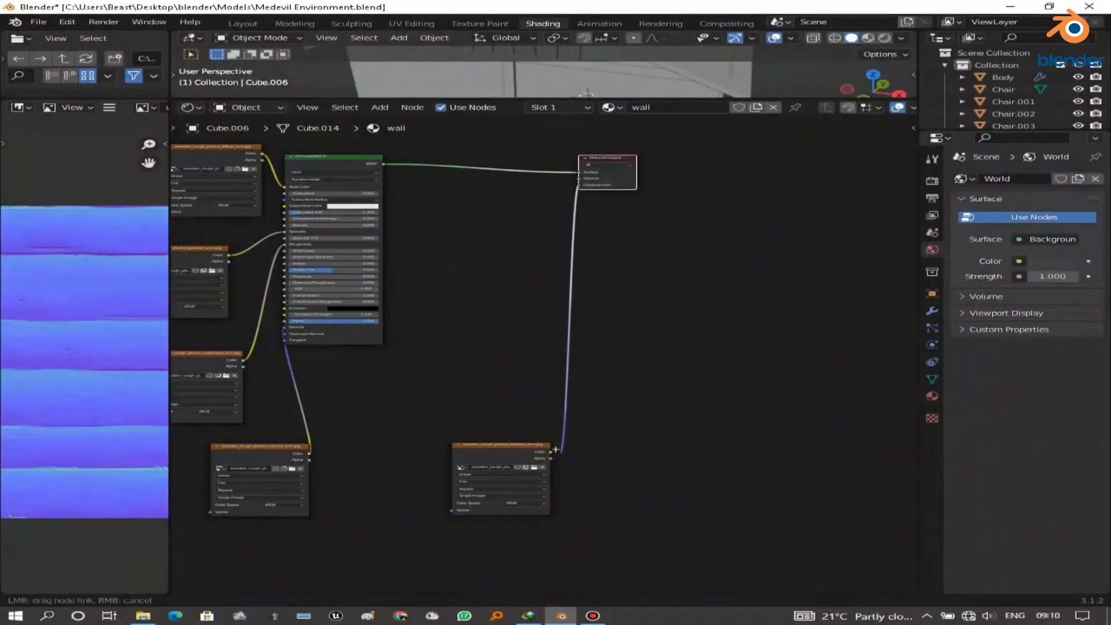
- Insert a Displacement node between the wooden_rough_planks displace map and the Material Output, and enlarge the 3D viewport area
left_click_drag(556, 450, 451, 359)
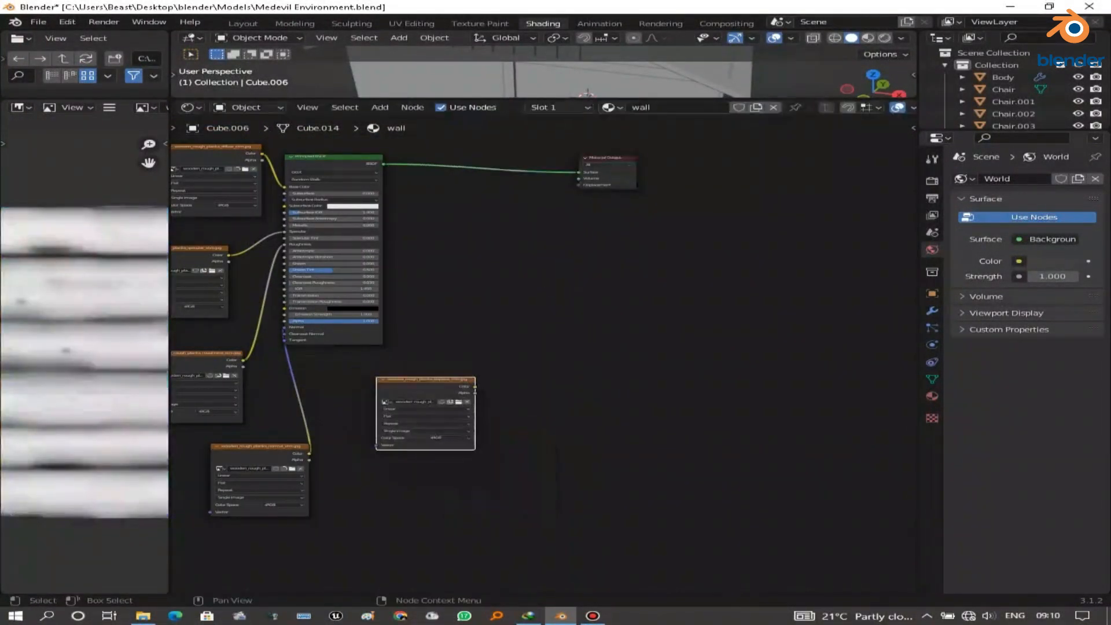
left_click_drag(474, 386, 521, 302)
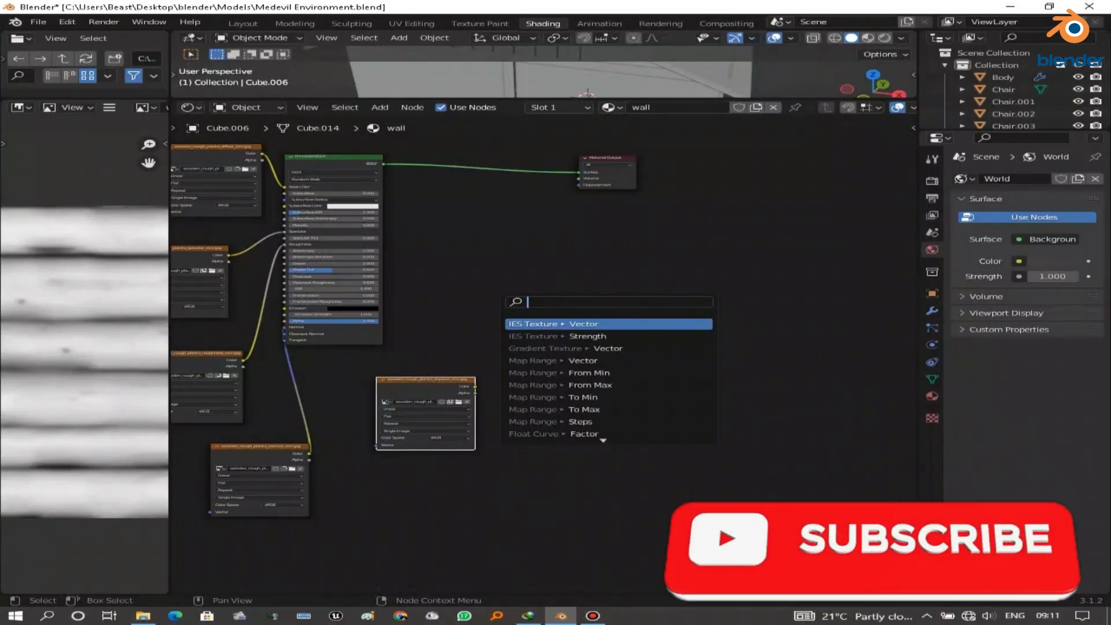
type("disp")
key("Return")
scroll(544, 359, "down", 5)
left_click_drag(545, 99, 544, 364)
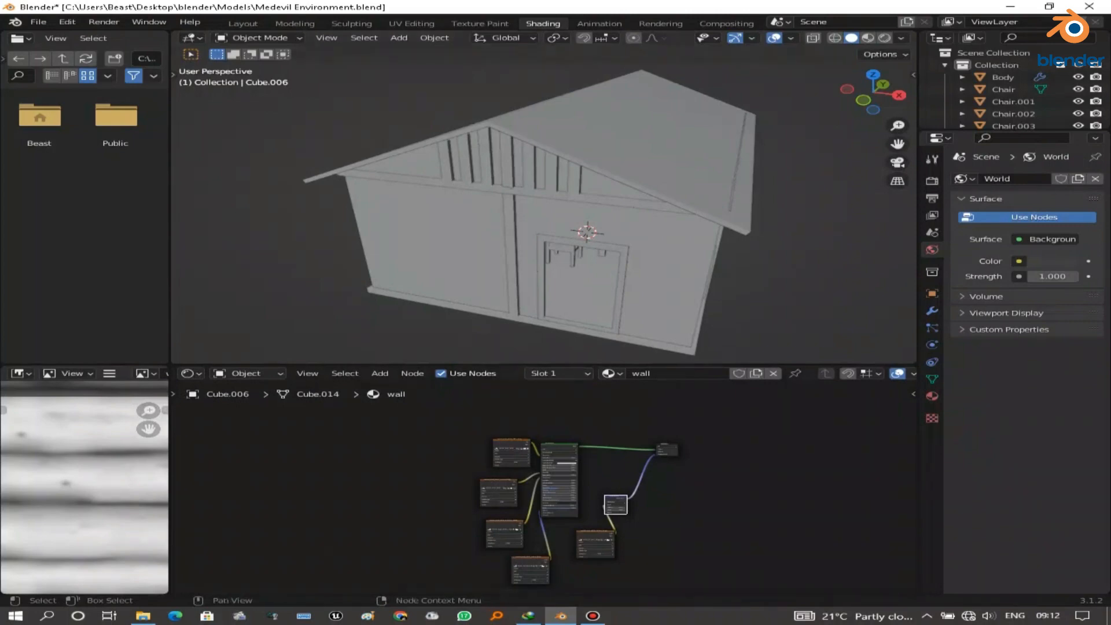
- Assign the existing wall material to the house's Body and check it in Material Preview shading
scroll(551, 506, "up", 2)
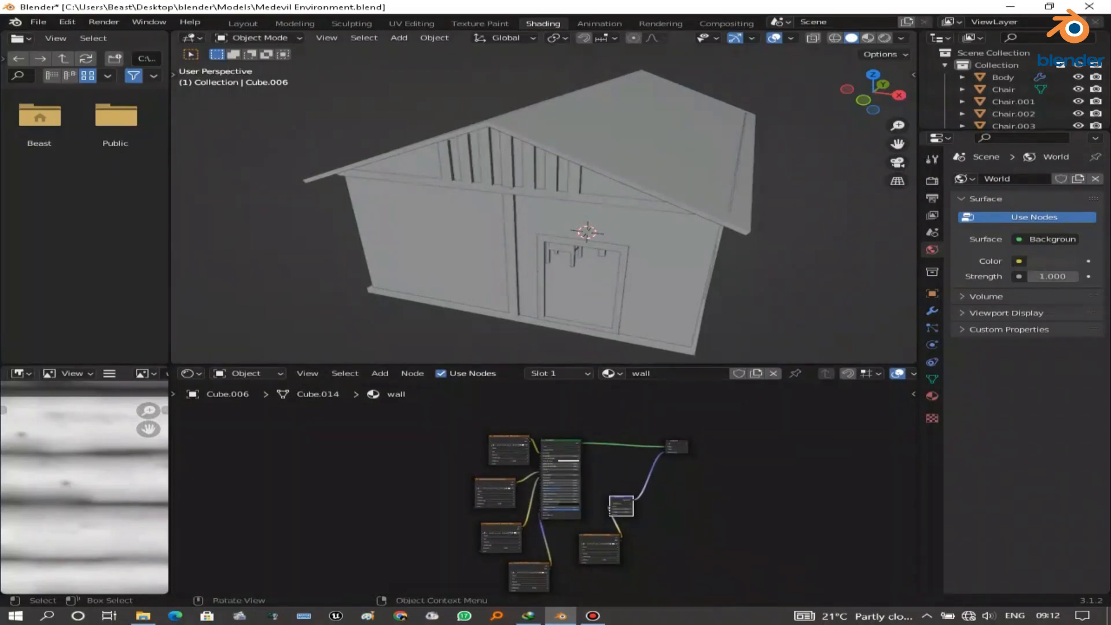
left_click(445, 238)
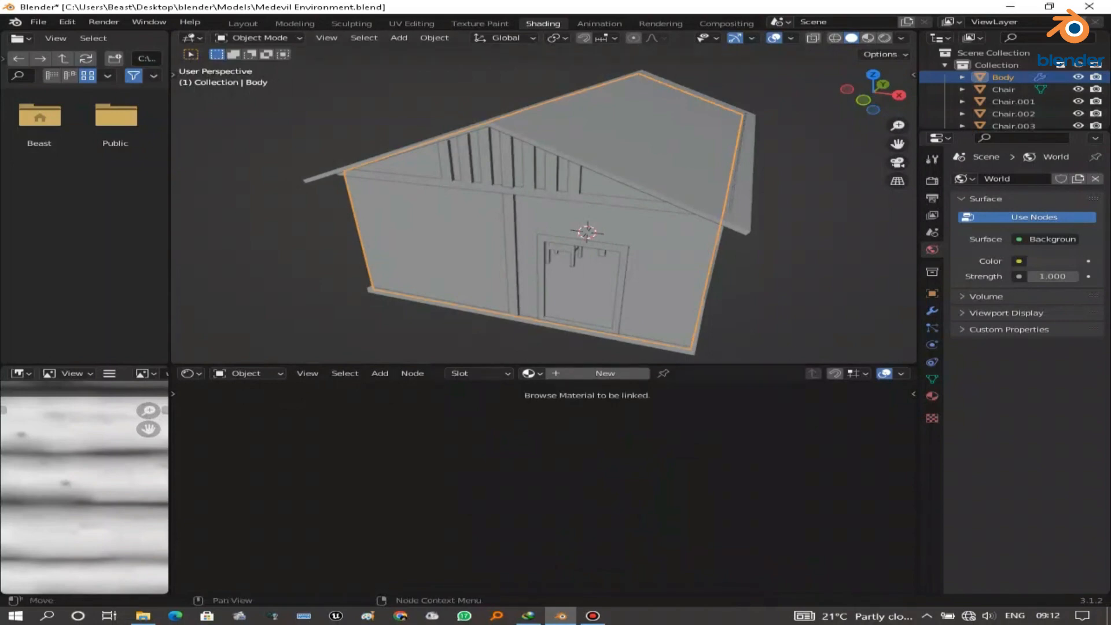
left_click(529, 373)
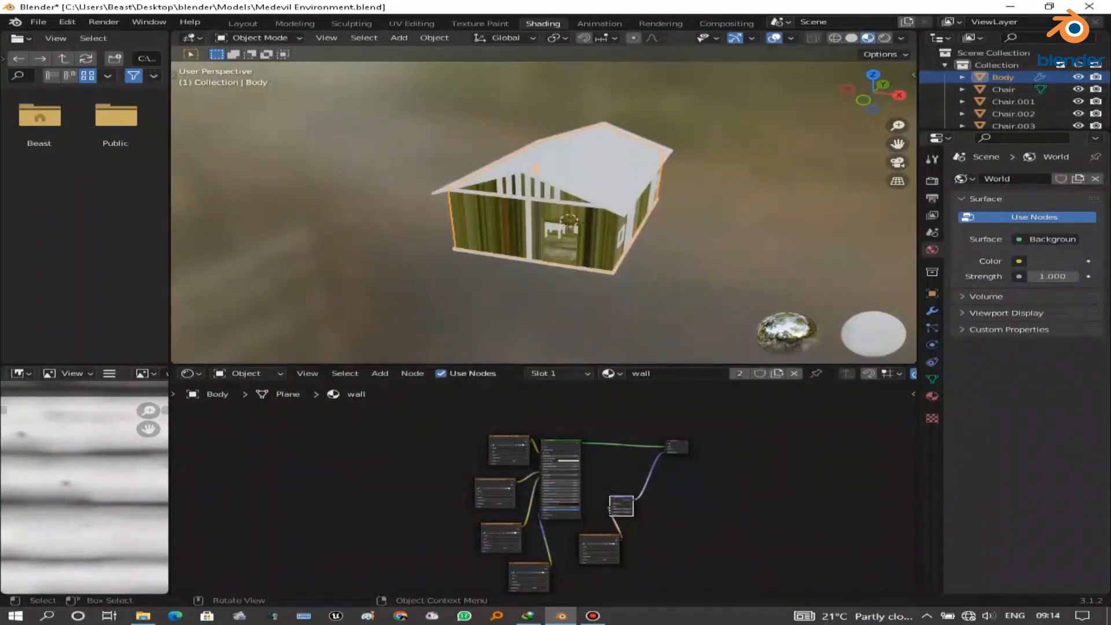
scroll(544, 212, "up", 5)
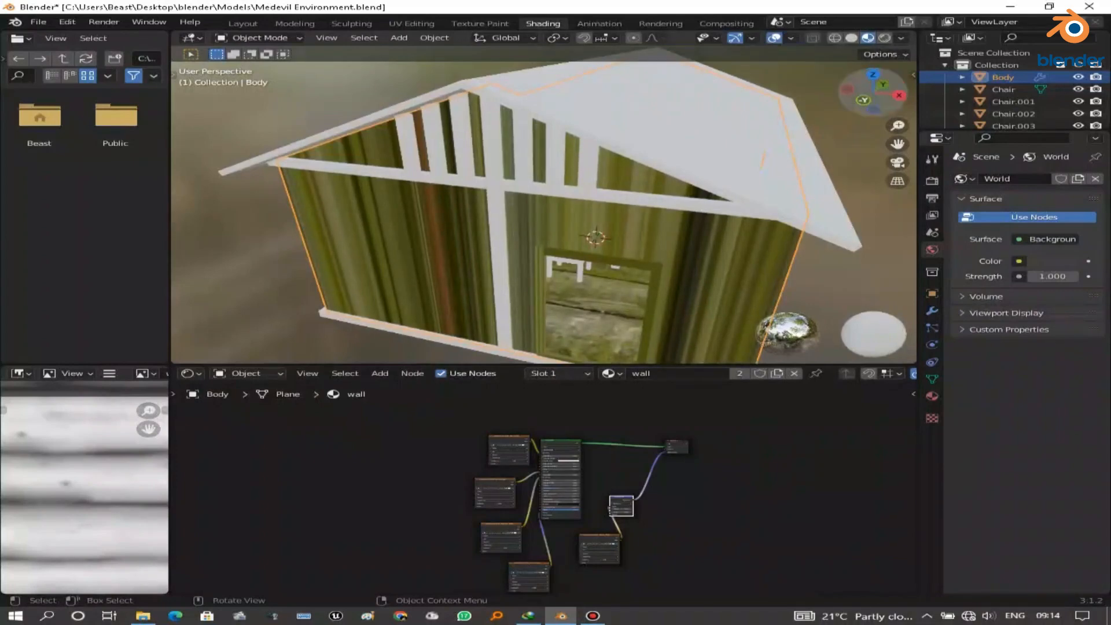
left_click_drag(864, 100, 874, 69)
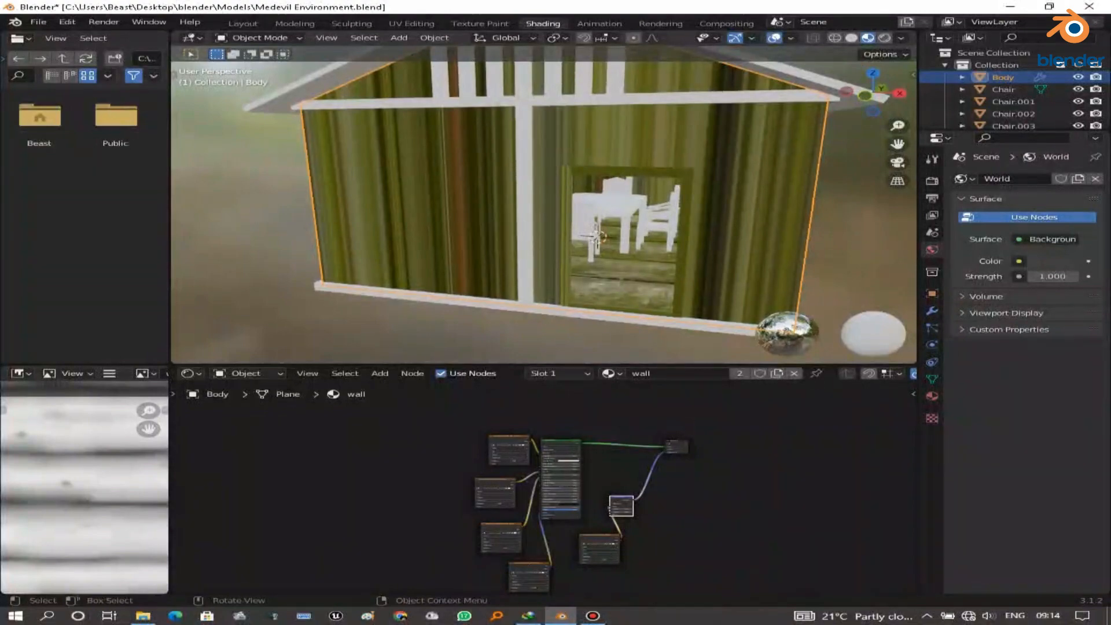
left_click_drag(865, 95, 796, 125)
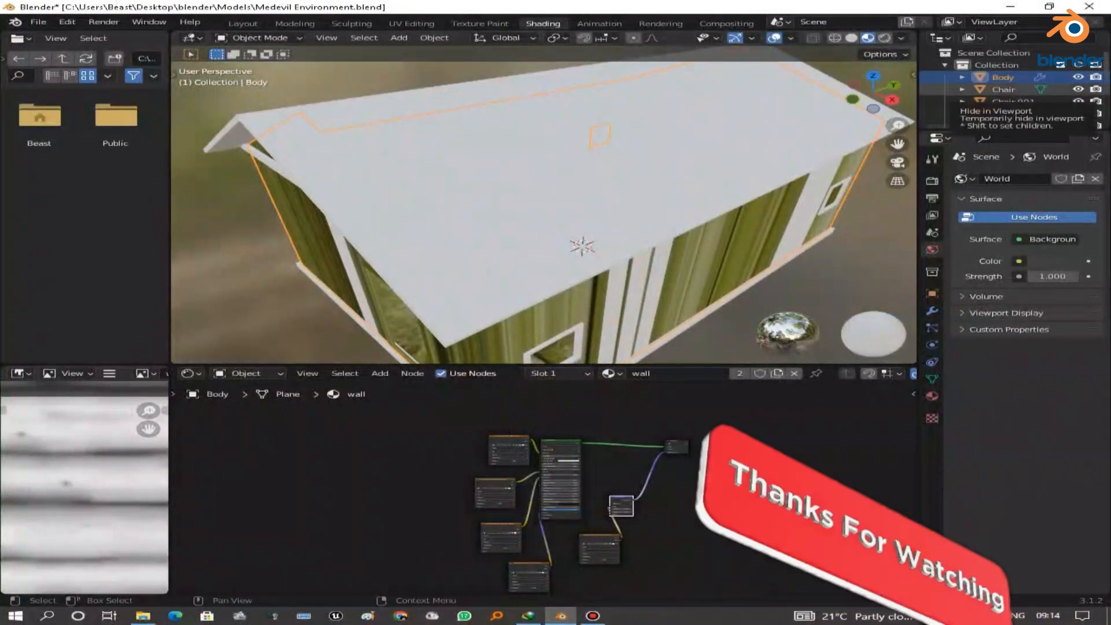
- Hide the Roof object so the interior of the house is exposed
scroll(1007, 101, "down", 2)
scroll(1013, 87, "down", 4)
scroll(1013, 101, "up", 2)
scroll(1013, 102, "down", 2)
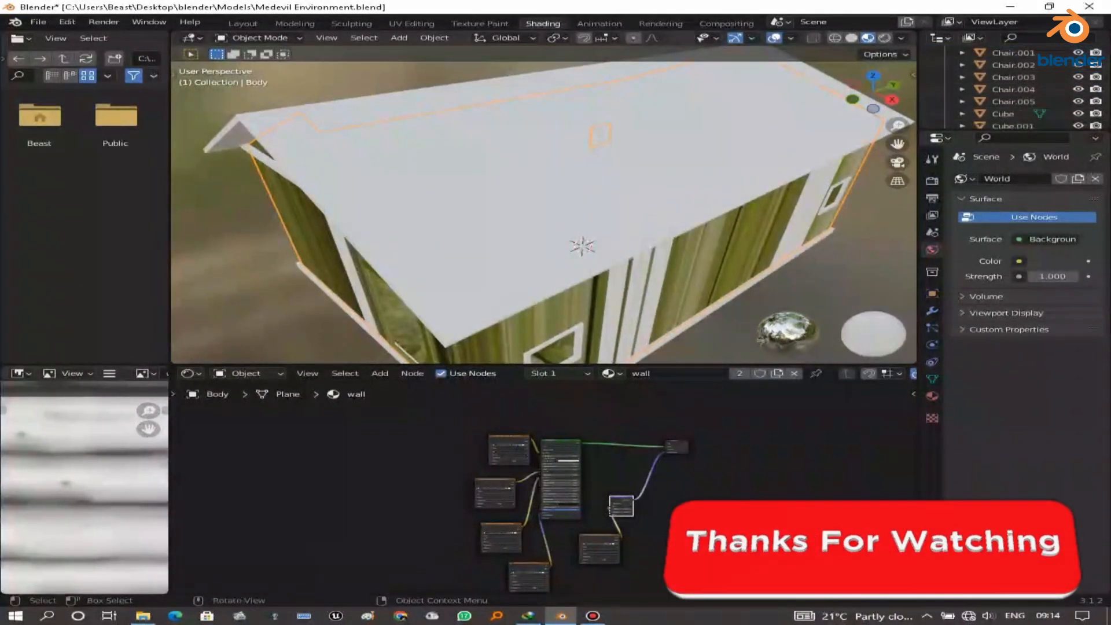
left_click(556, 191)
scroll(1013, 87, "down", 5)
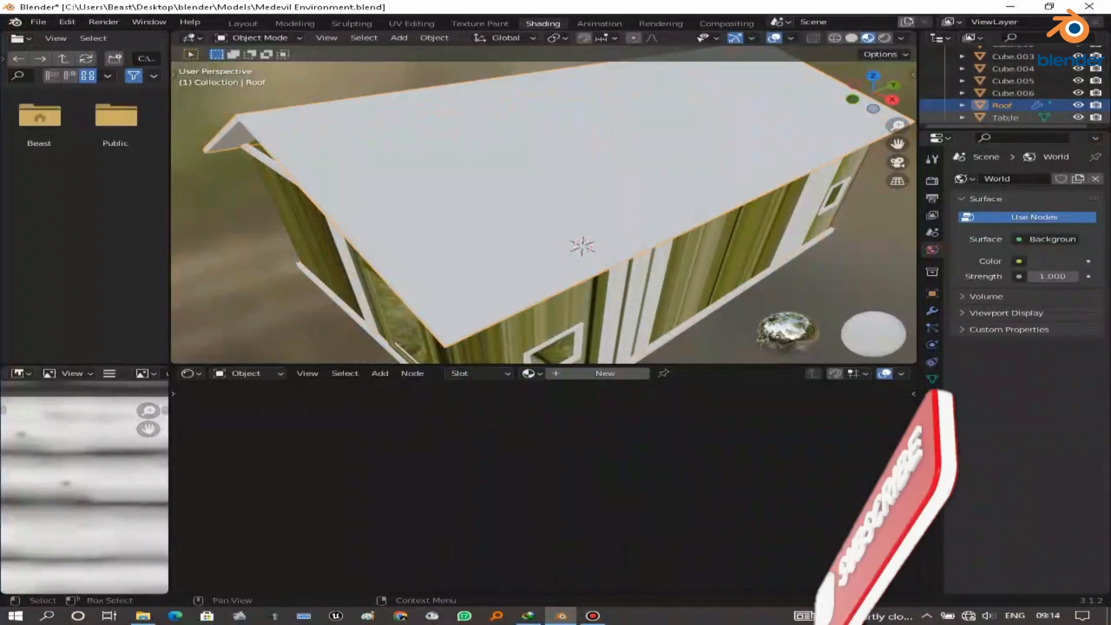
key("h")
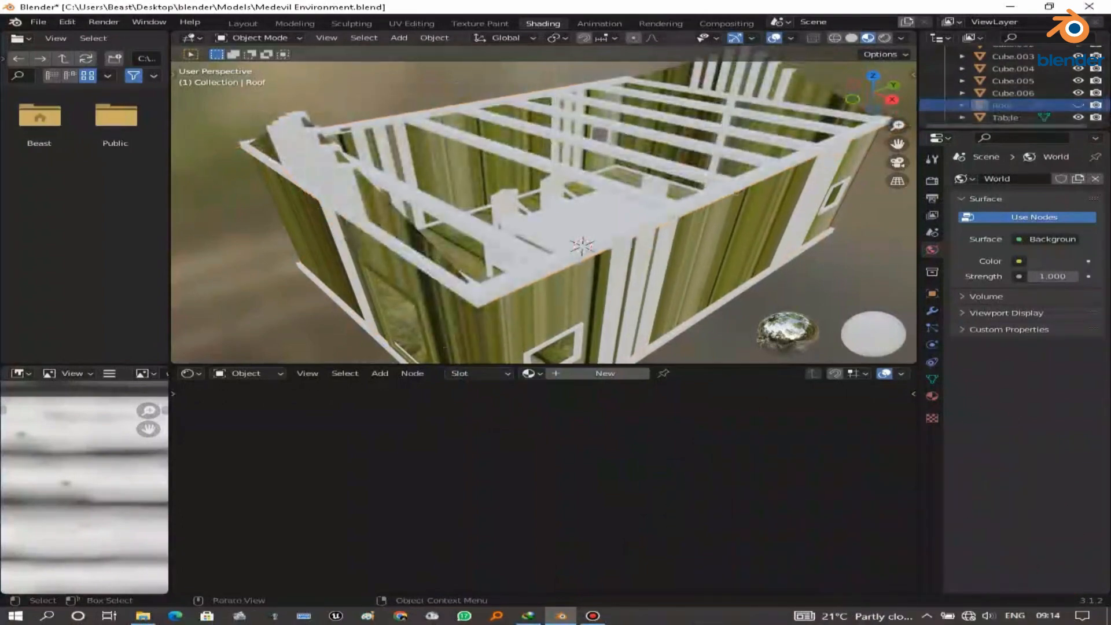
- Select the Body and open its mesh for editing in face select mode in the Modeling workspace
middle_click_drag(676, 66, 633, 41)
left_click(651, 111)
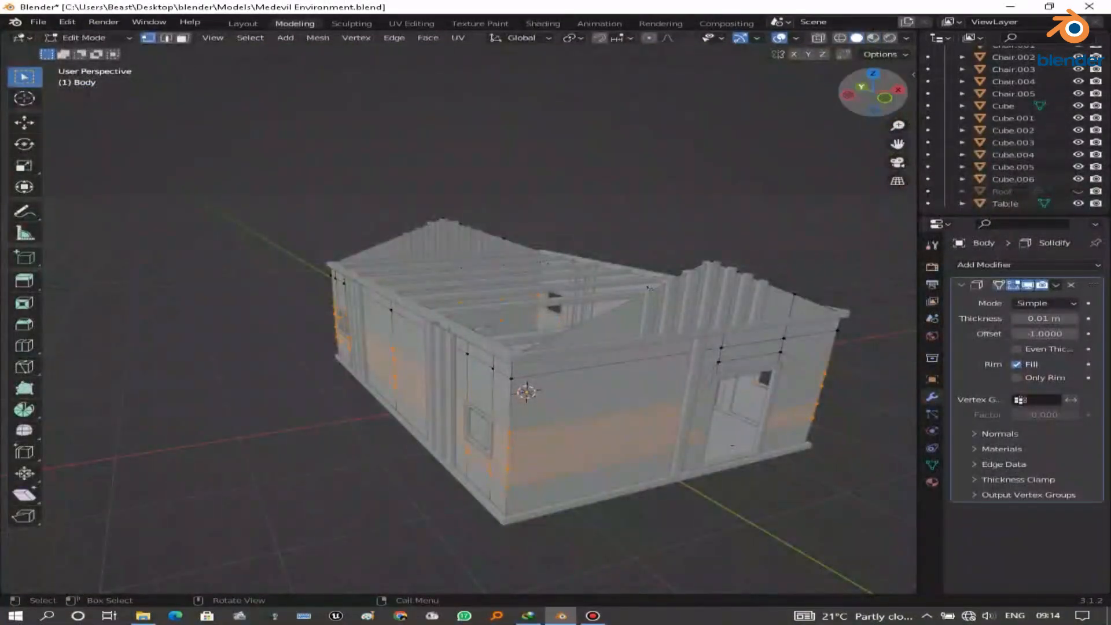
left_click_drag(874, 93, 867, 139)
key("ctrl+z")
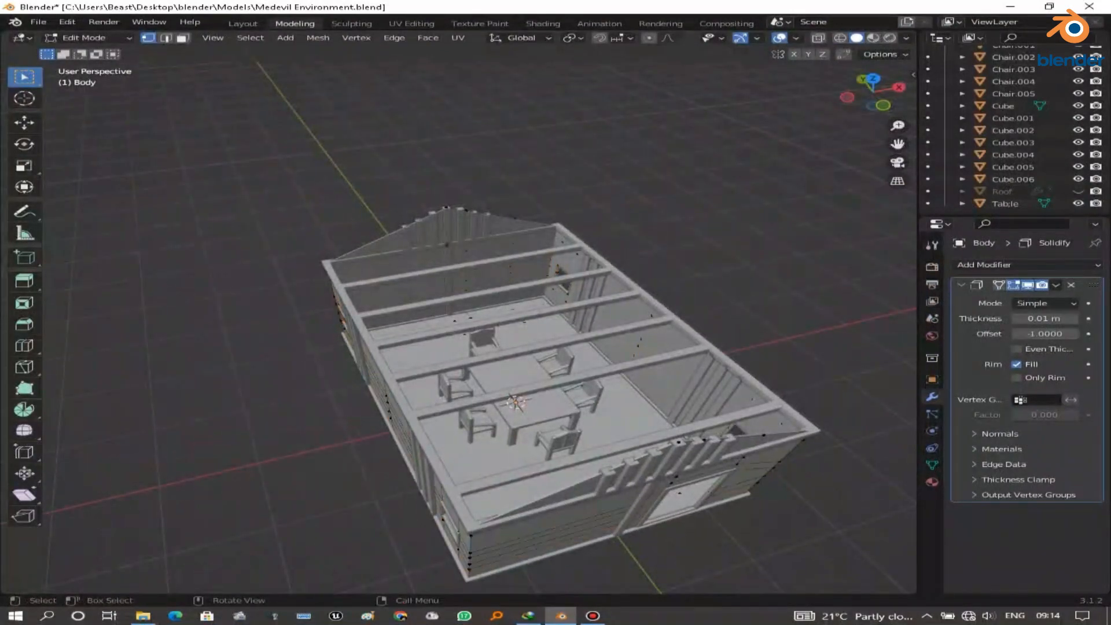
key("Tab")
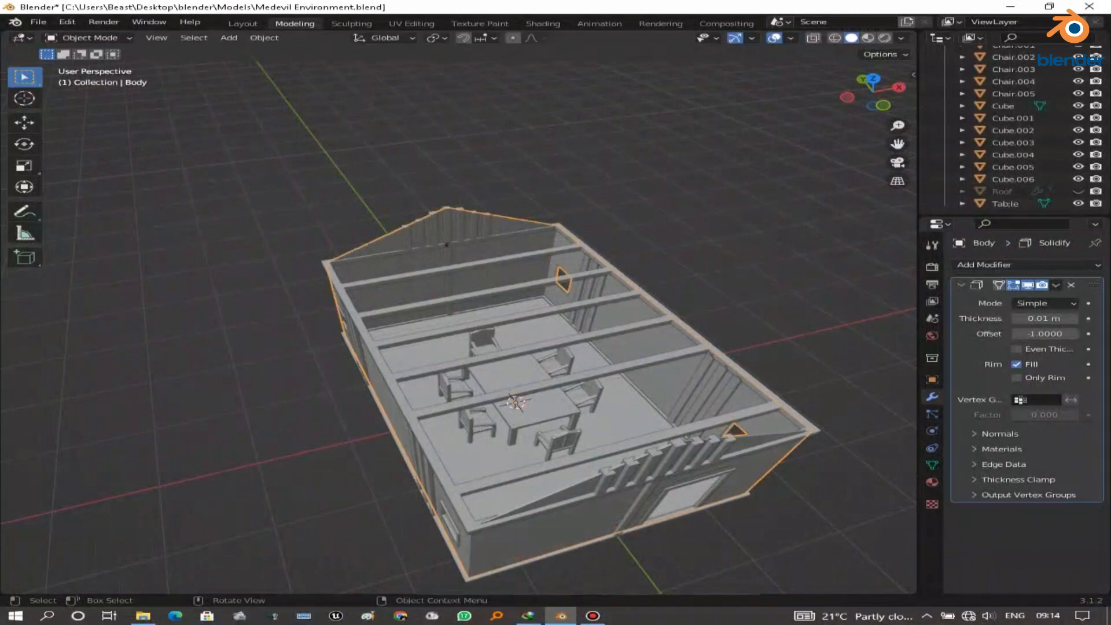
key("Tab")
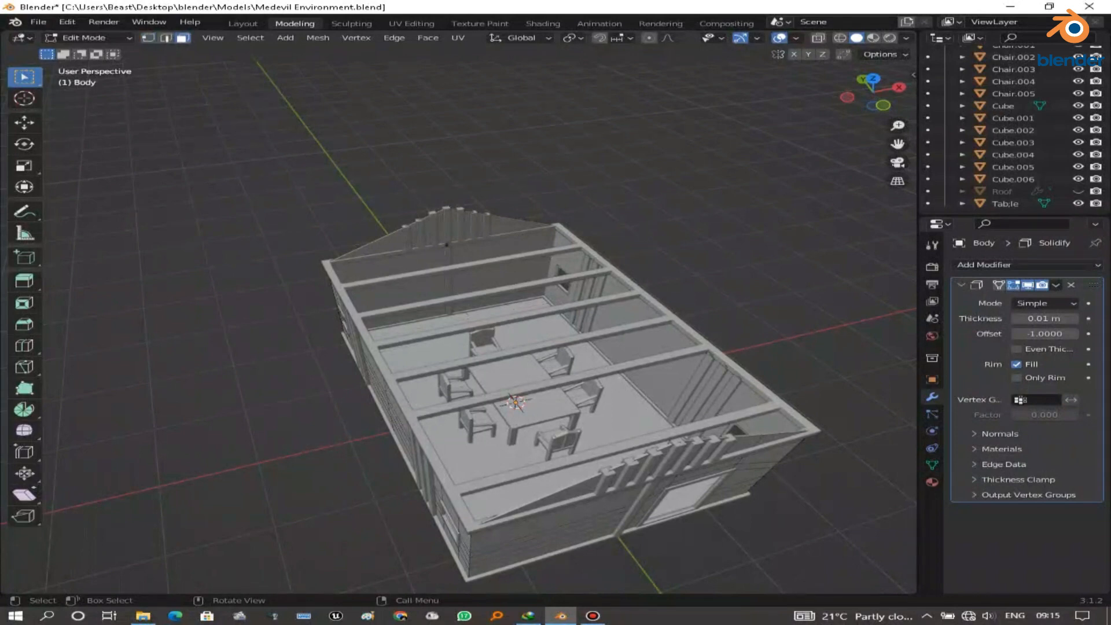
- Select all the floor faces on the underside of the Body, including those next to the doorway
left_click_drag(873, 94, 871, 58)
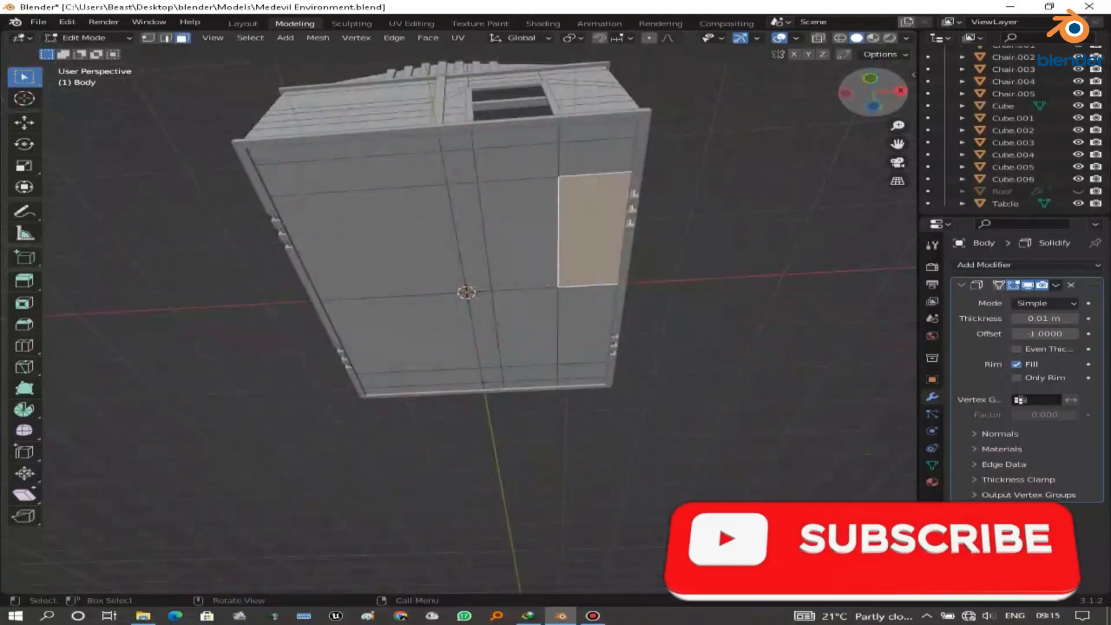
left_click(584, 324, "shift")
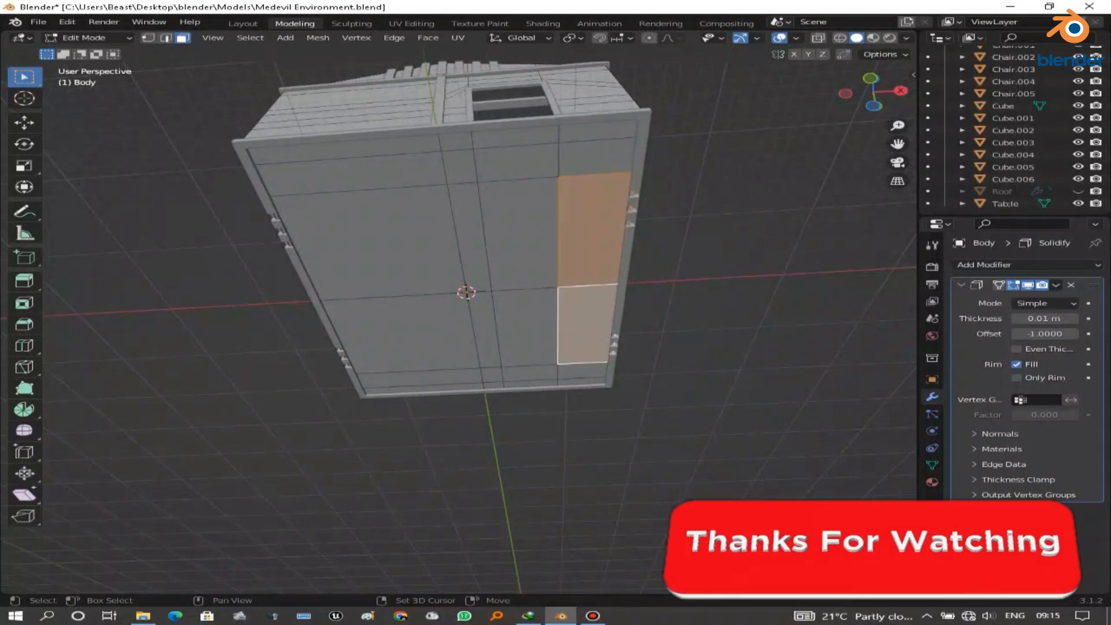
left_click_drag(304, 151, 566, 262)
left_click_drag(412, 280, 554, 387, "shift")
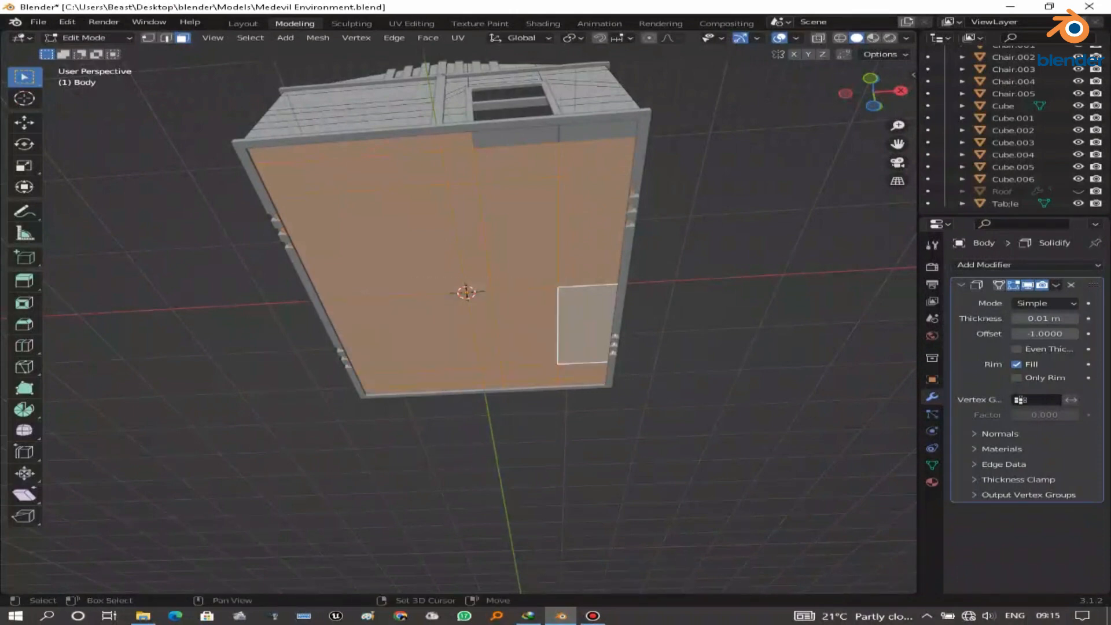
left_click(516, 162, "shift")
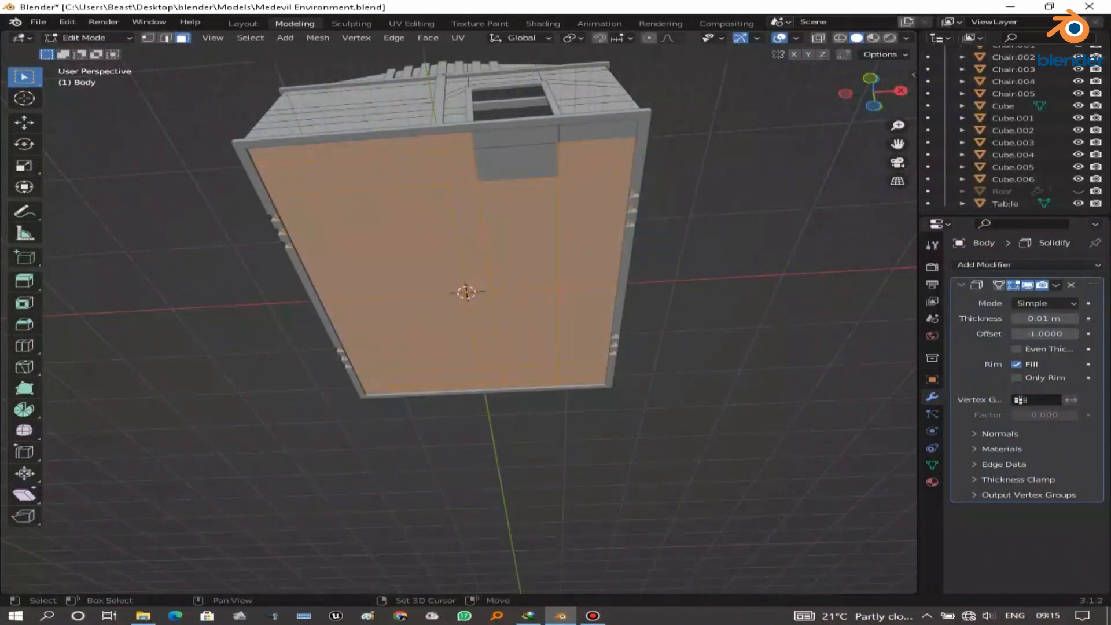
left_click(517, 163, "shift")
left_click(597, 132, "shift")
left_click(515, 138, "shift")
- Separate the selected floor faces from the Body into their own object
left_click_drag(874, 92, 851, 278)
mouse_move(358, 379)
middle_mouse_down()
mouse_move(359, 200)
mouse_move(344, 291)
mouse_move(360, 425)
mouse_move(334, 437)
mouse_move(361, 375)
middle_mouse_up()
right_click(440, 352)
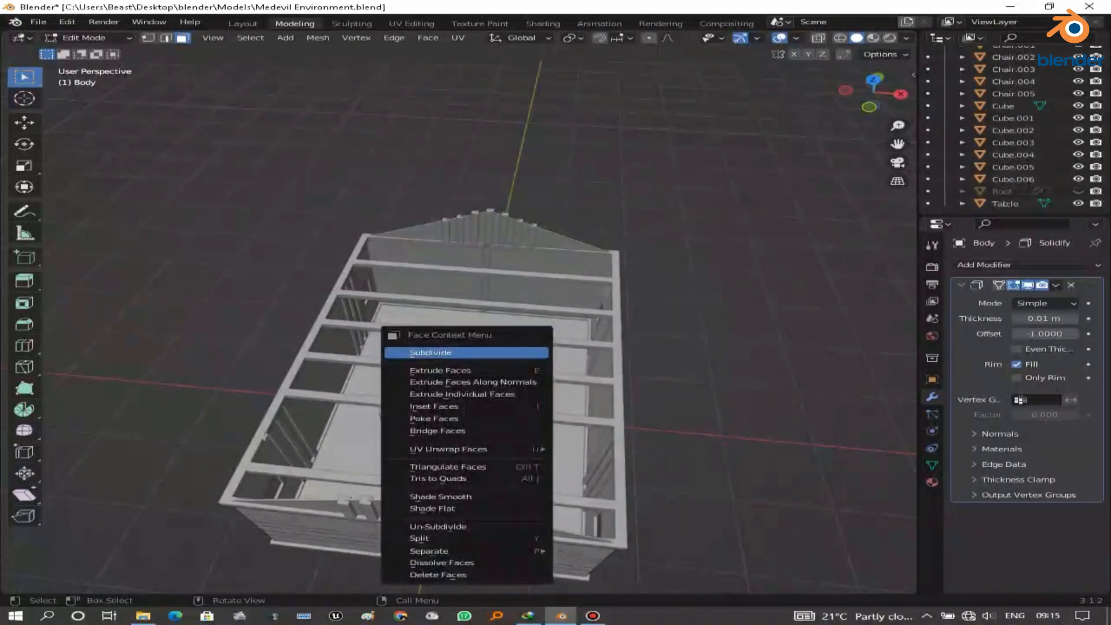
mouse_move(440, 551)
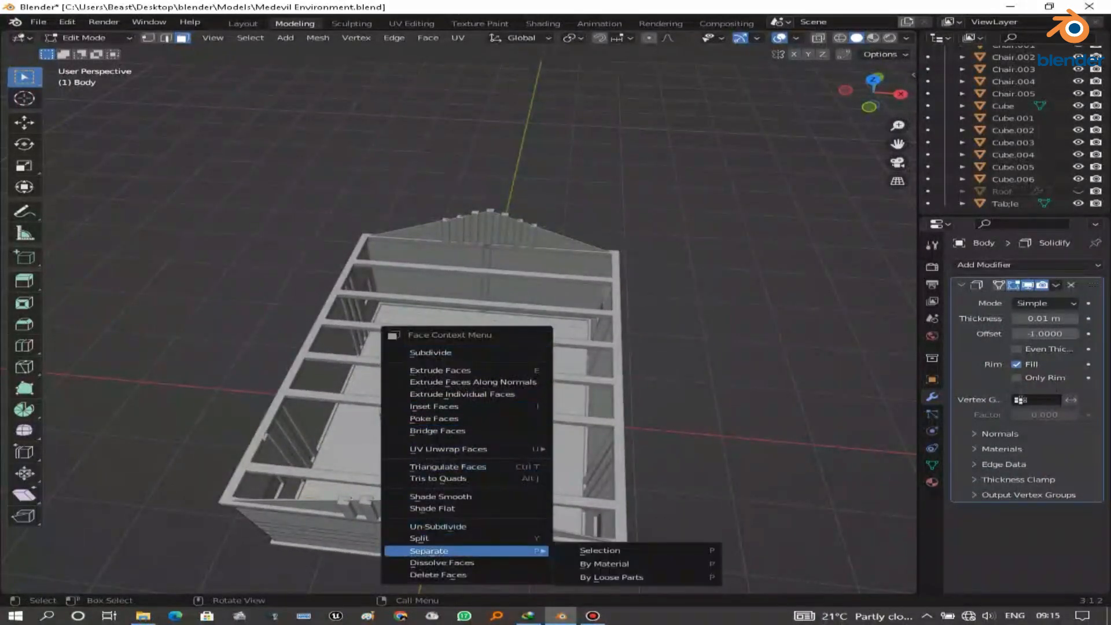
left_click(600, 550)
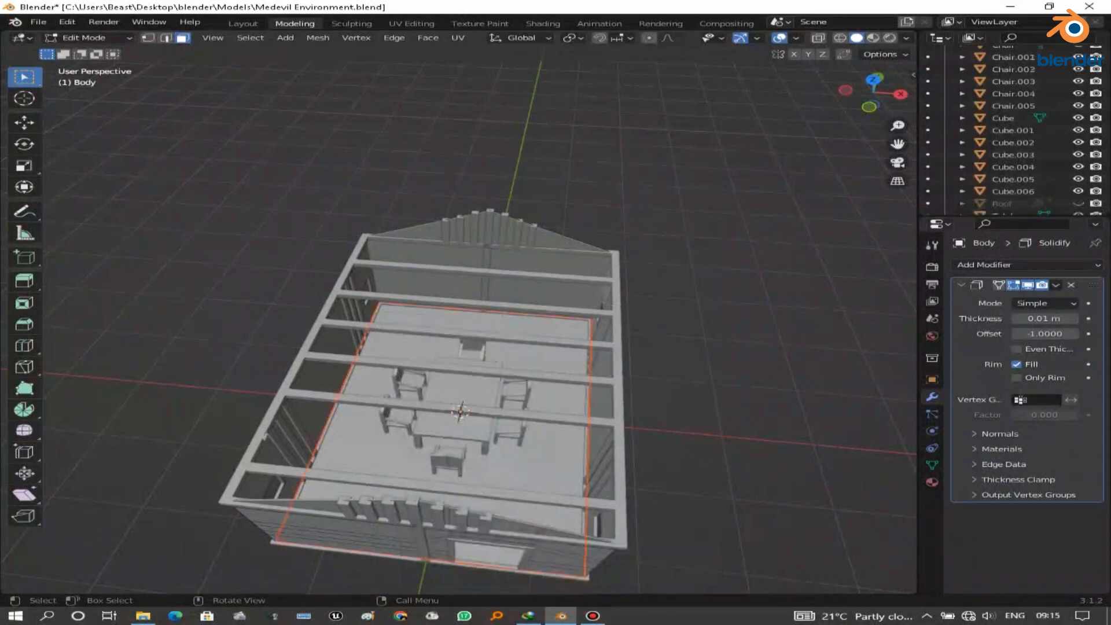
- In the Shading workspace, select the separated floor object and rename it Flow
scroll(1007, 126, "up", 4)
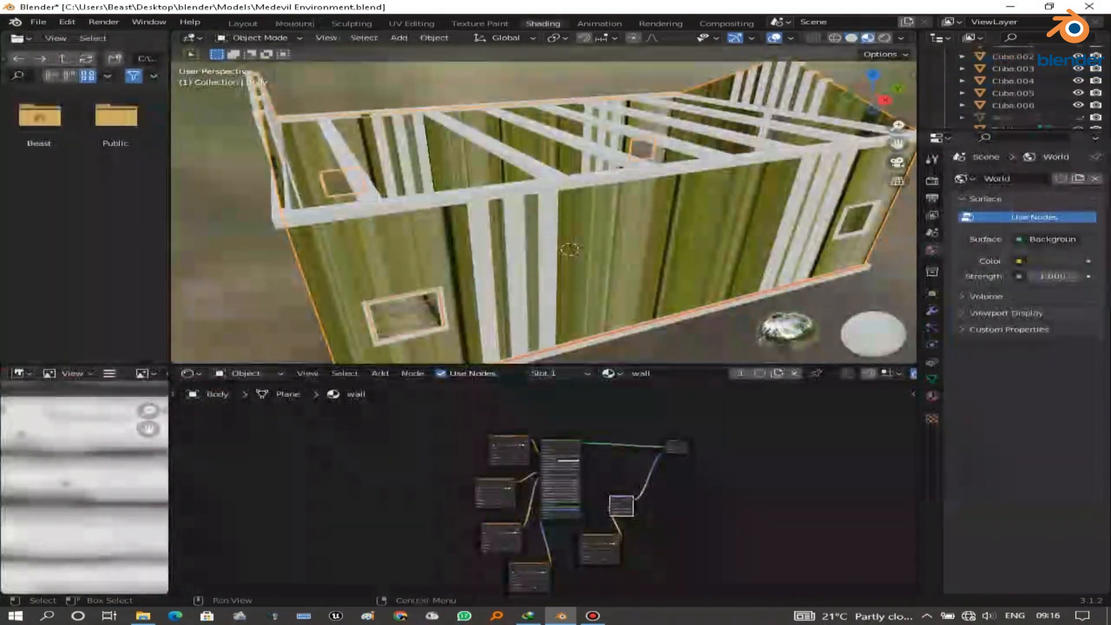
middle_click_drag(556, 278, 532, 183)
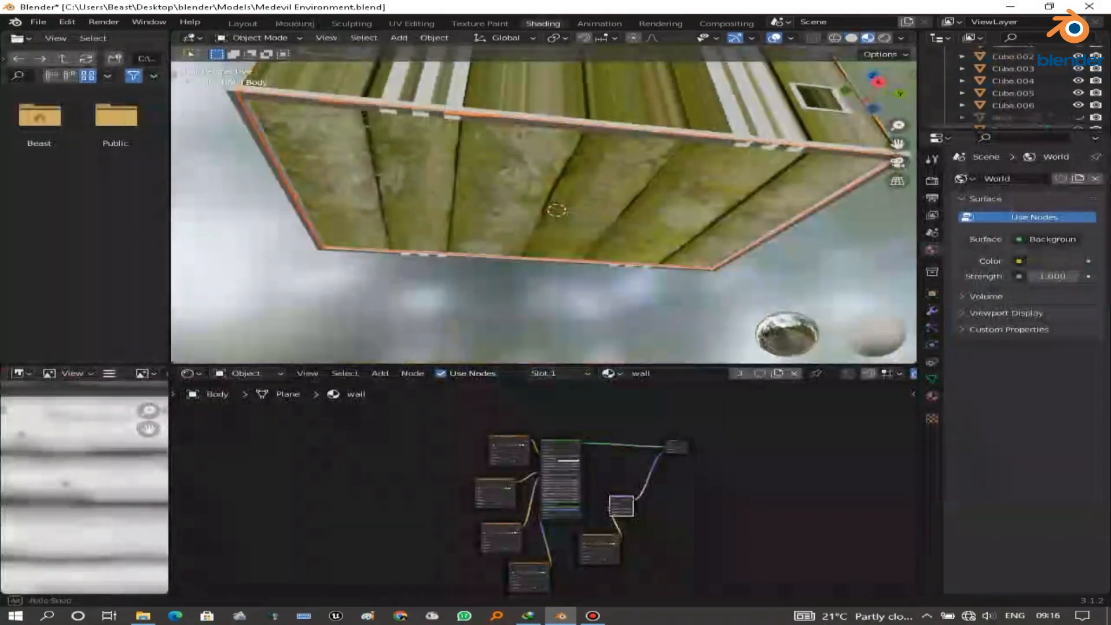
left_click(535, 188)
scroll(1019, 87, "up", 5)
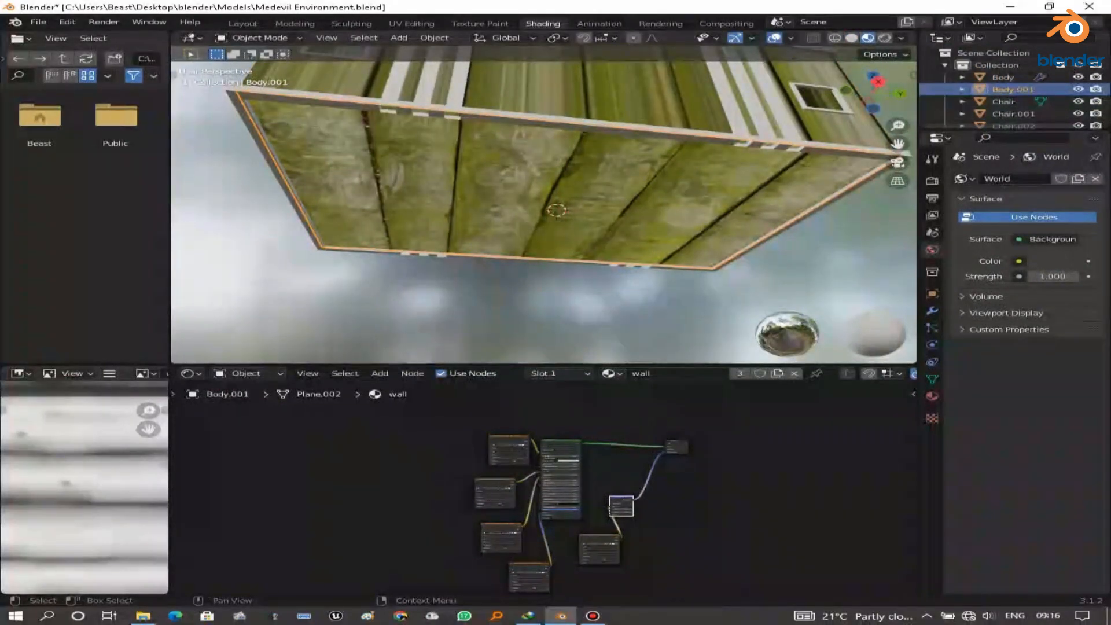
key("F2")
type("F")
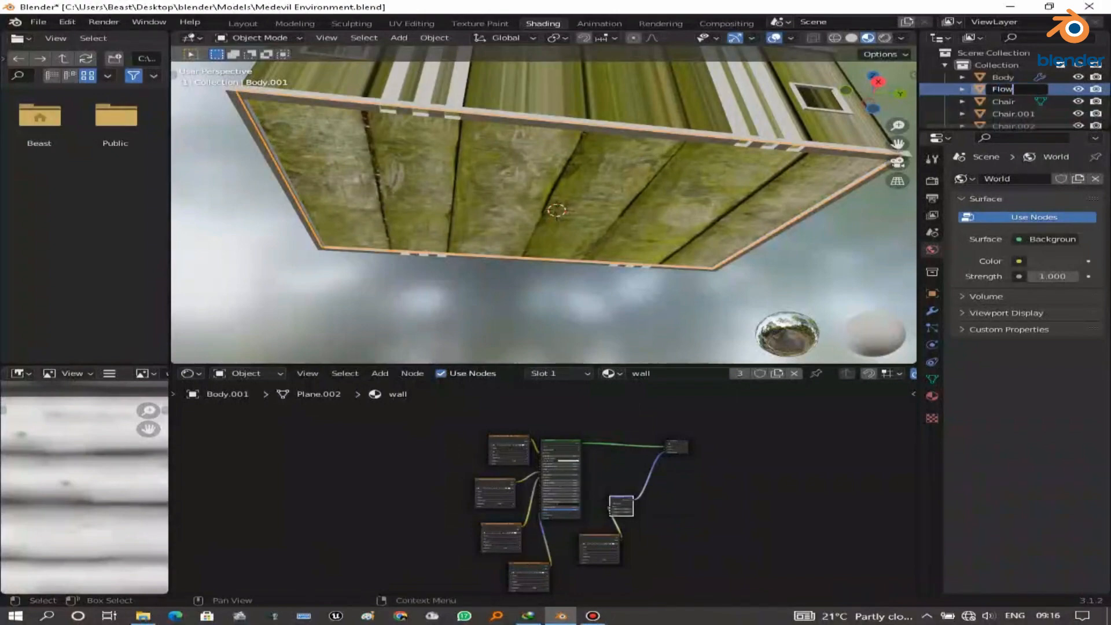
type("low")
key("Return")
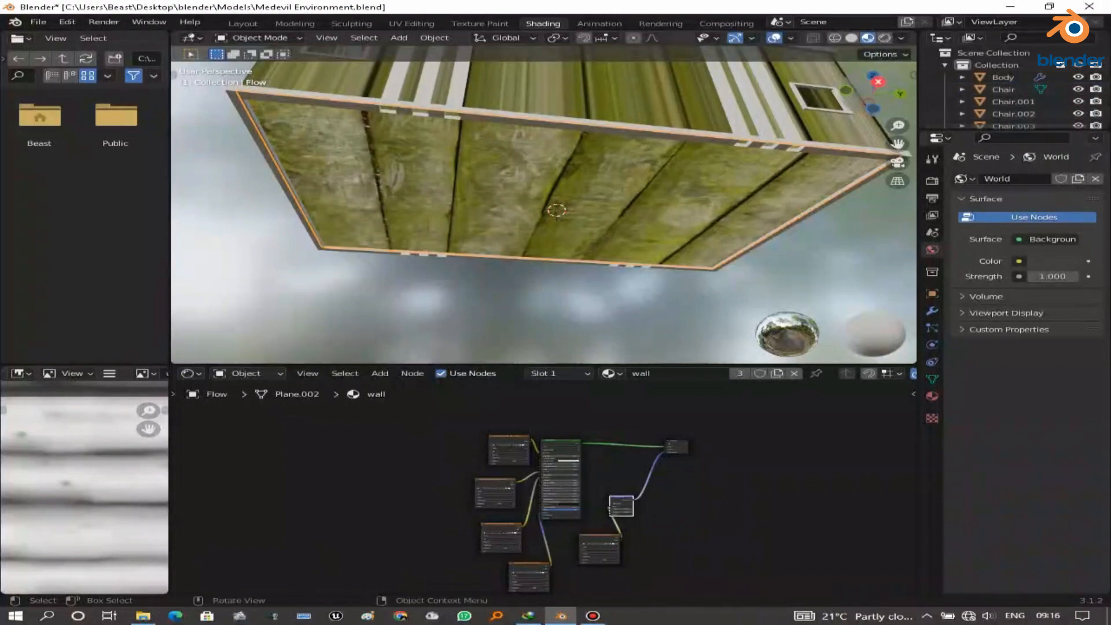
- Replace the Flow object's wall material with the existing flow material and check the floor from above
left_click_drag(874, 84, 891, 167)
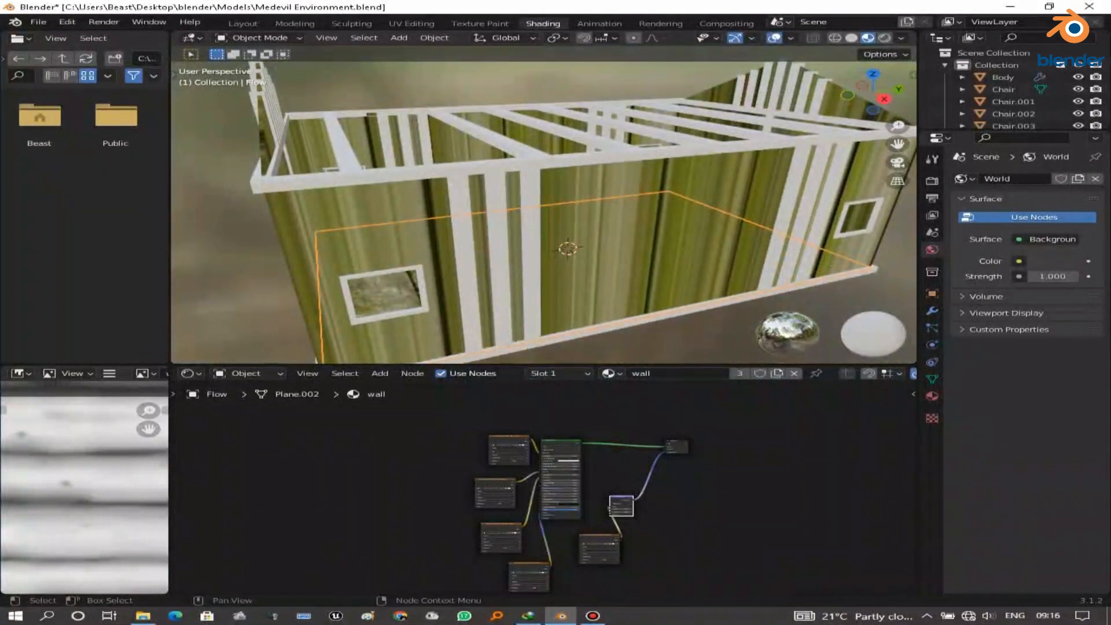
left_click(609, 373)
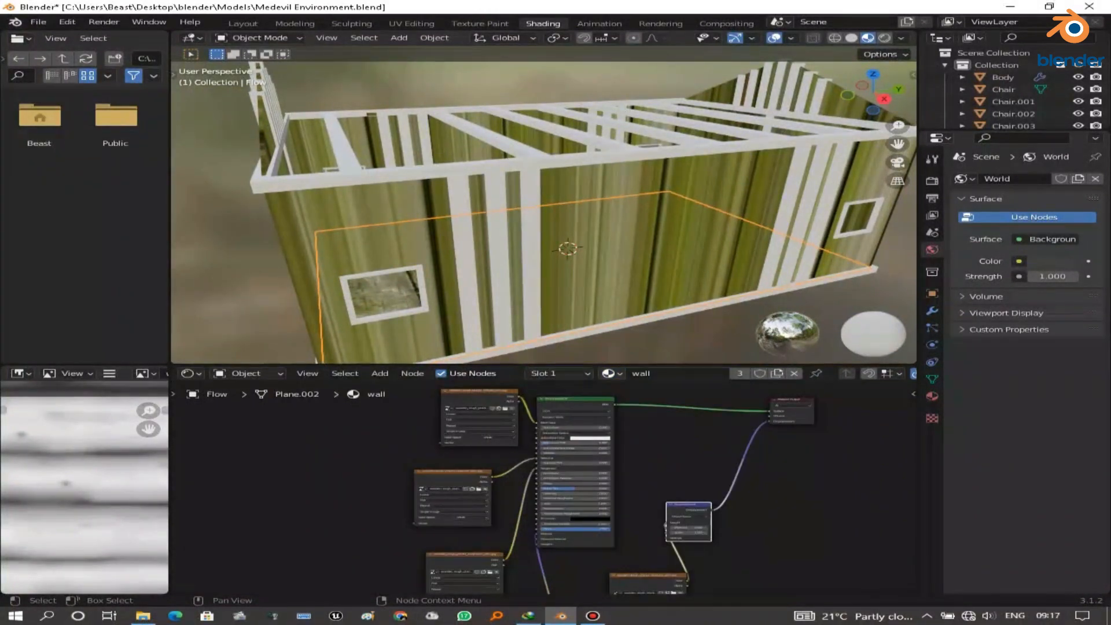
left_click(609, 374)
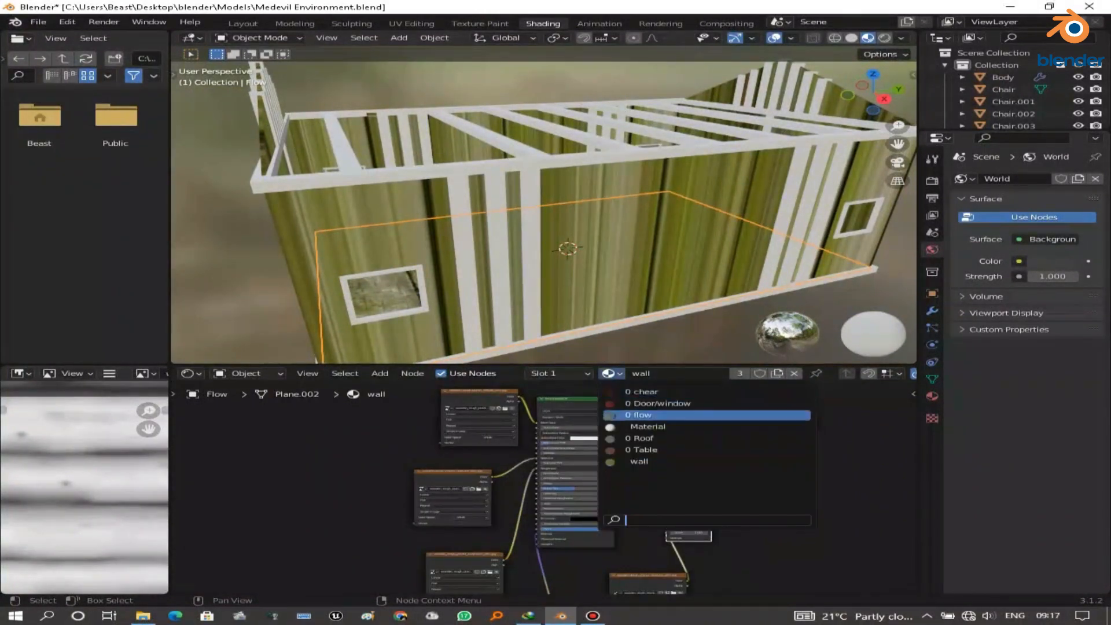
left_click(642, 415)
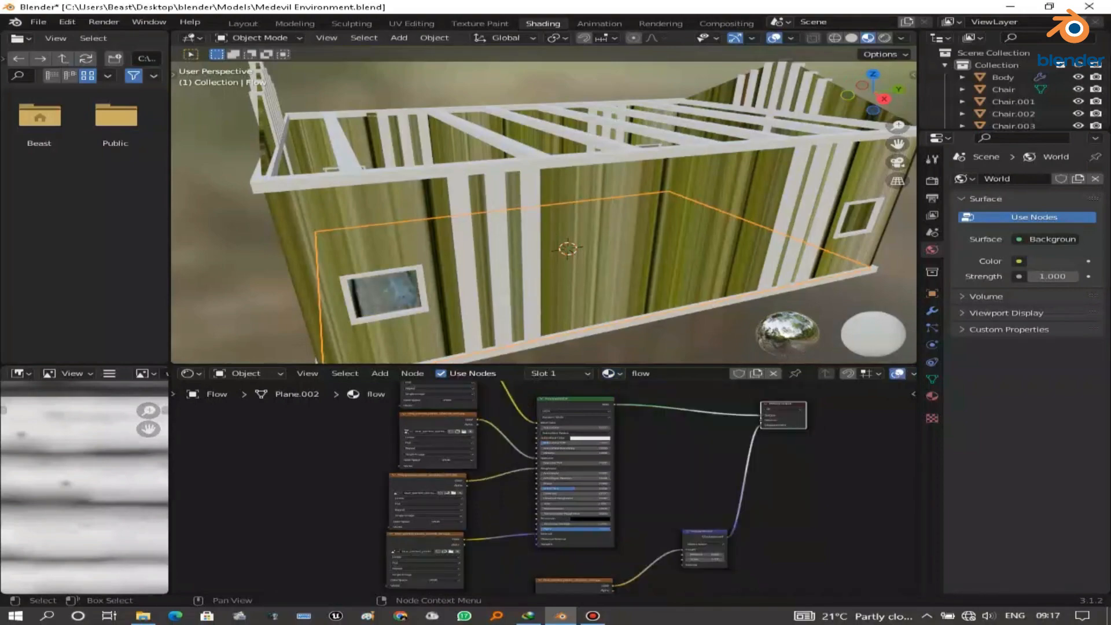
middle_click_drag(521, 231, 657, 301)
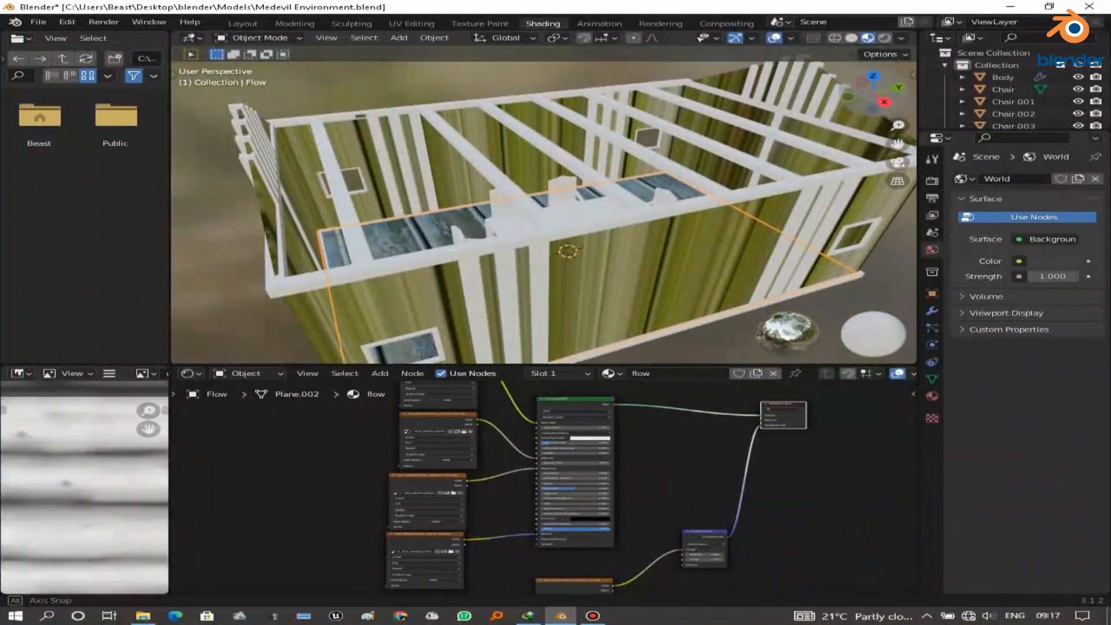
mouse_move(657, 301)
middle_mouse_down()
mouse_move(668, 342)
mouse_move(678, 298)
middle_mouse_up()
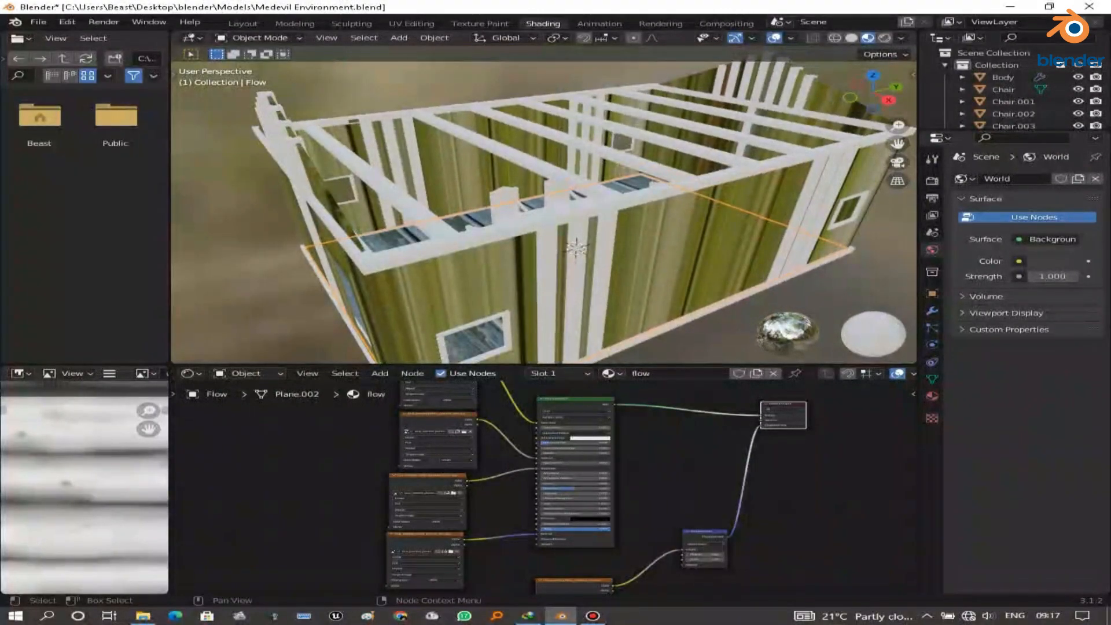
- Assign the existing Door/window material to the frame of roof beams on top of the walls
left_click(622, 204)
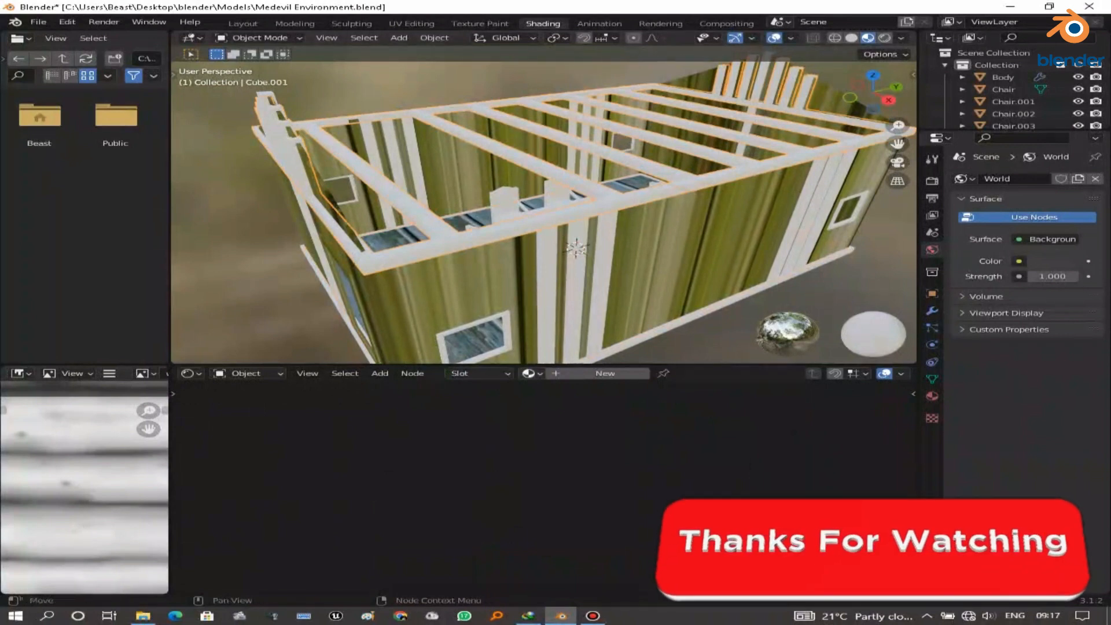
left_click(529, 373)
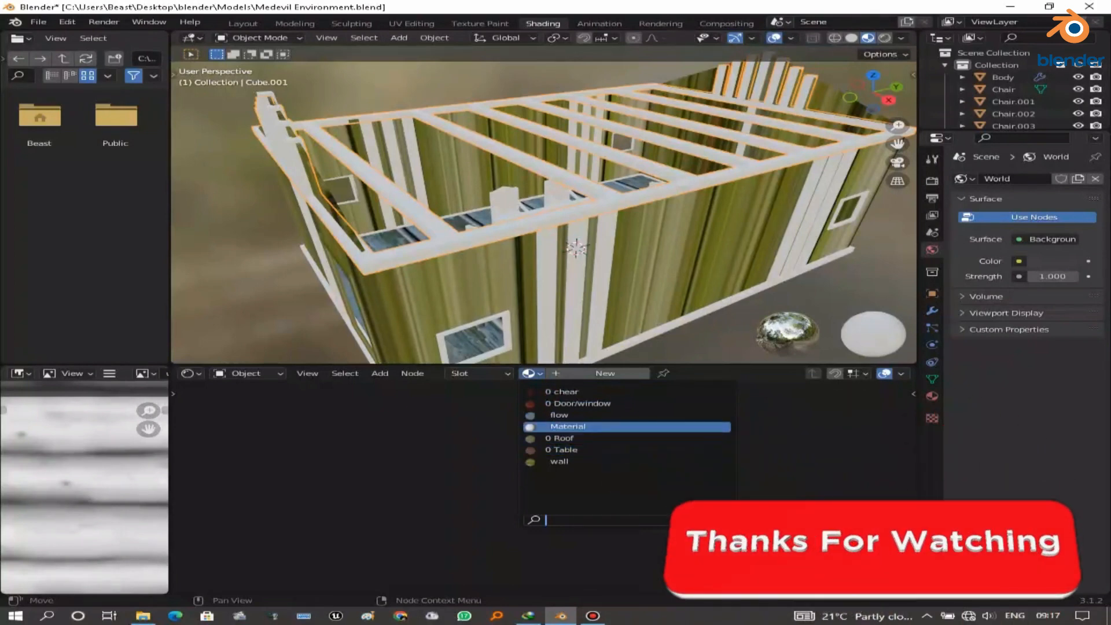
left_click(578, 403)
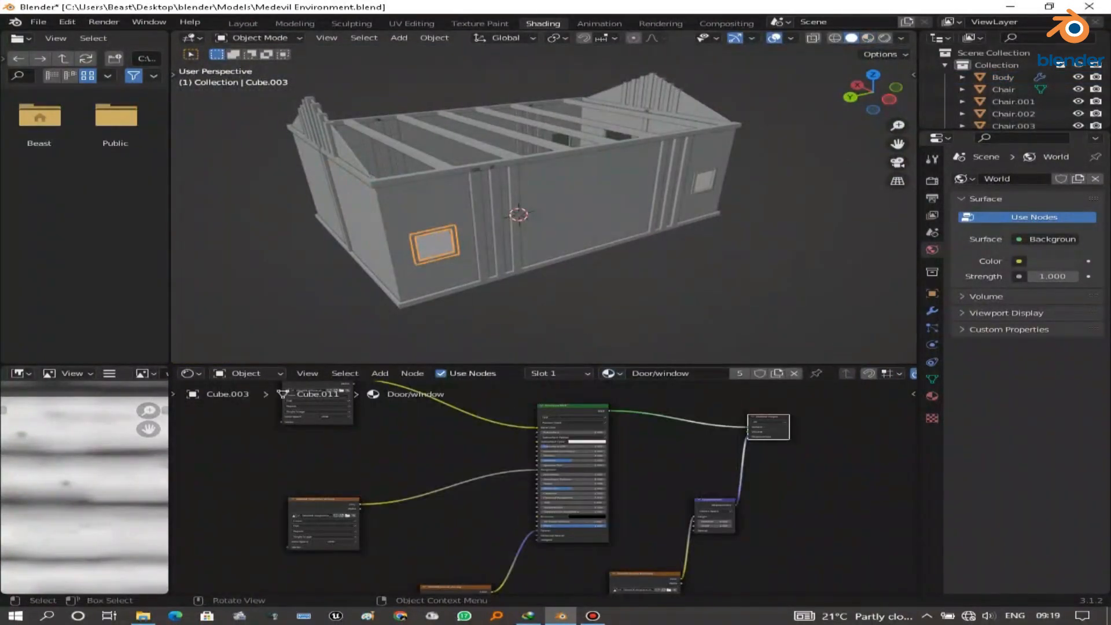
- Assign the existing Door/window material to the remaining long-wall window frame and to the doorway frame, replacing its wall material
left_click(873, 92)
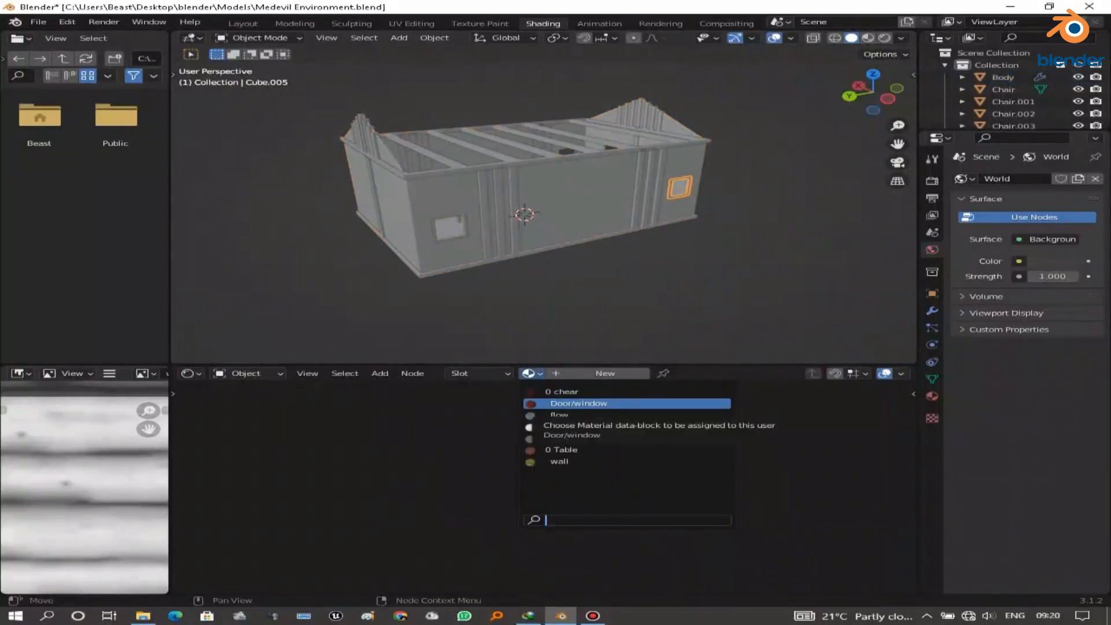
key("Return")
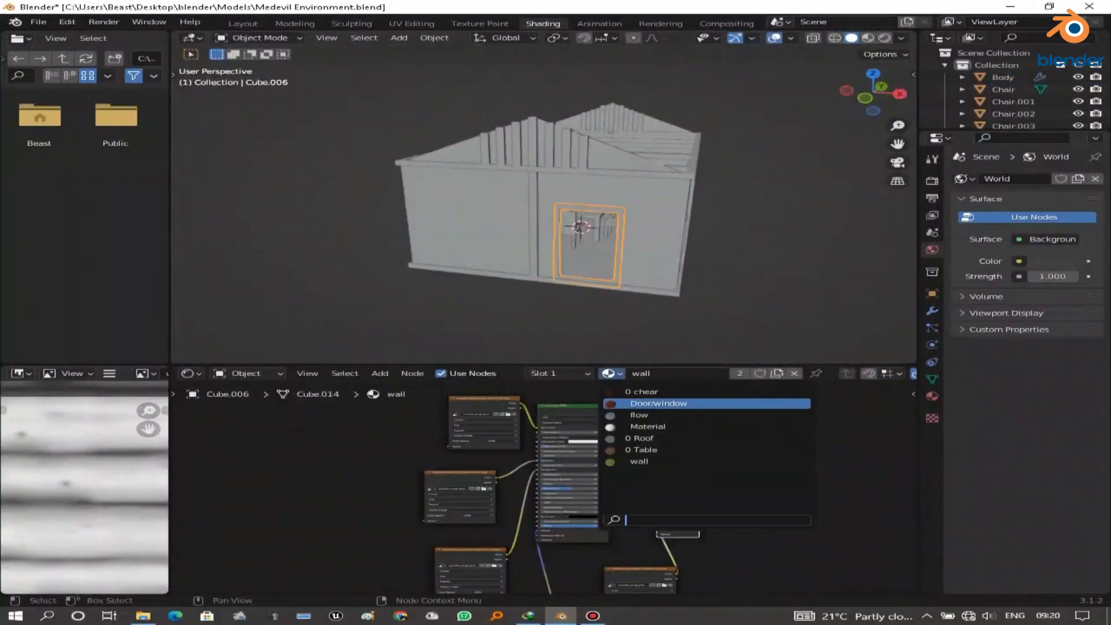
key("Return")
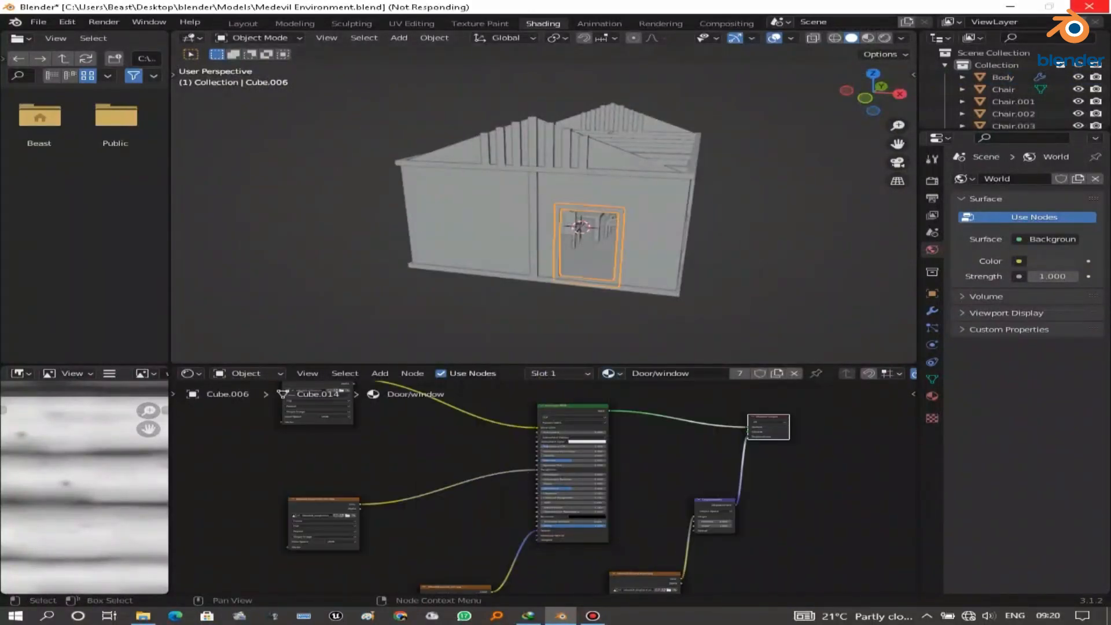
- Show the house in Material Preview shading and replace the tabletop object's default material with the existing Table material
scroll(544, 488, "up", 2)
left_click(868, 38)
scroll(544, 204, "up", 4)
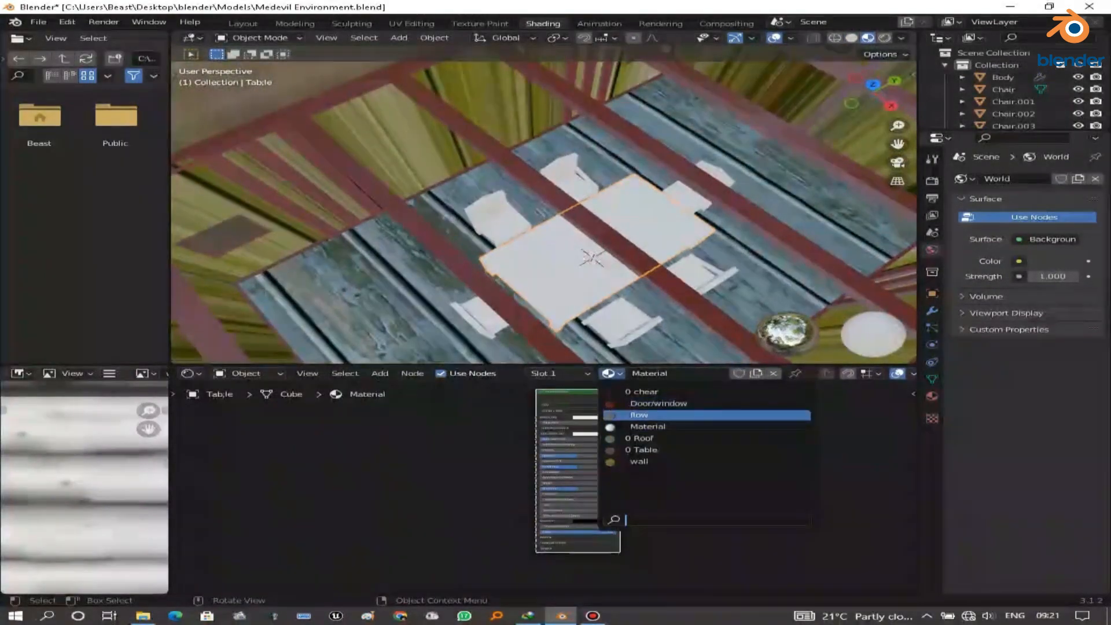
key("Return")
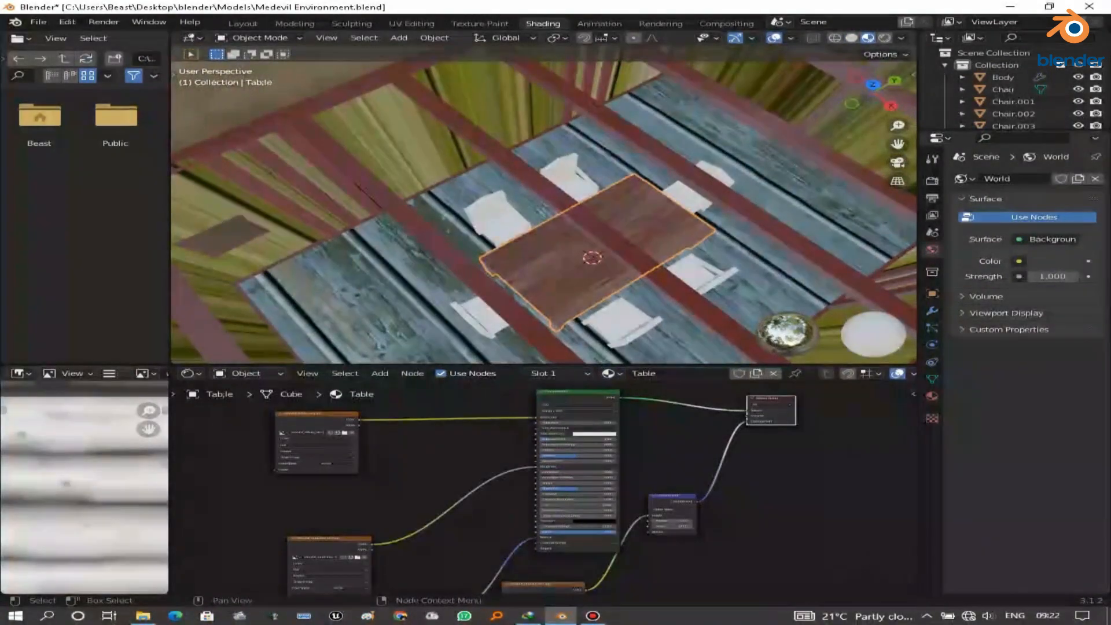
- Try to assign the existing chear material to all six chairs around the table at once
left_click(620, 320)
left_click(695, 273, "shift")
left_click(688, 196, "shift")
left_click(567, 178, "shift")
left_click(498, 219, "shift")
left_click(482, 315, "shift")
left_click(531, 374)
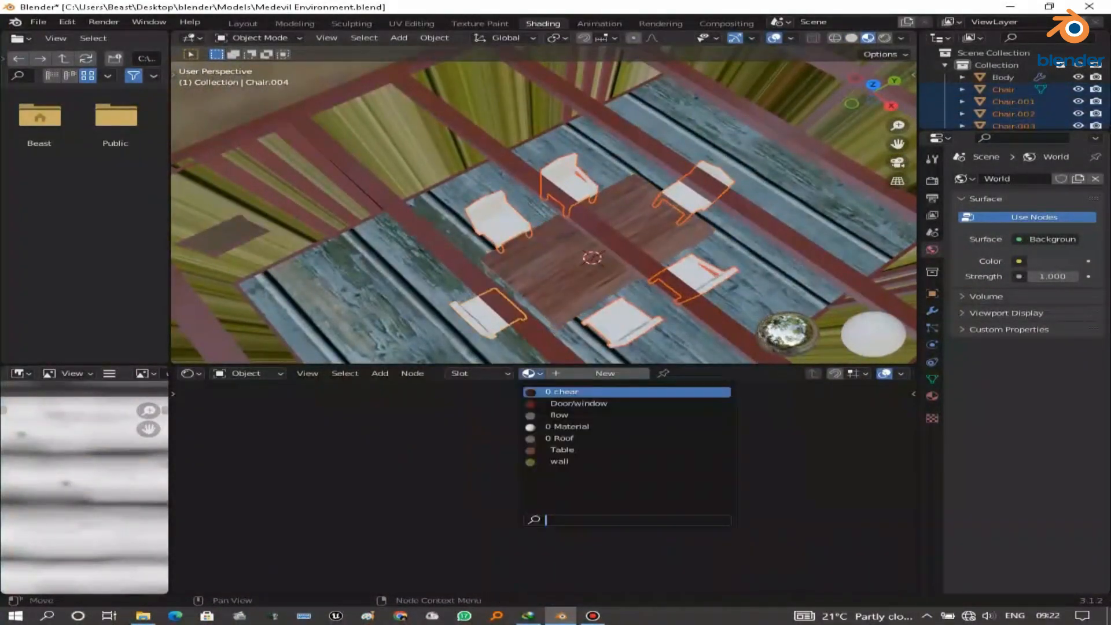
key("Return")
- Assign the chear material individually to Chair.001 and Chair, the two white chairs along the table's near long side
left_click(622, 322)
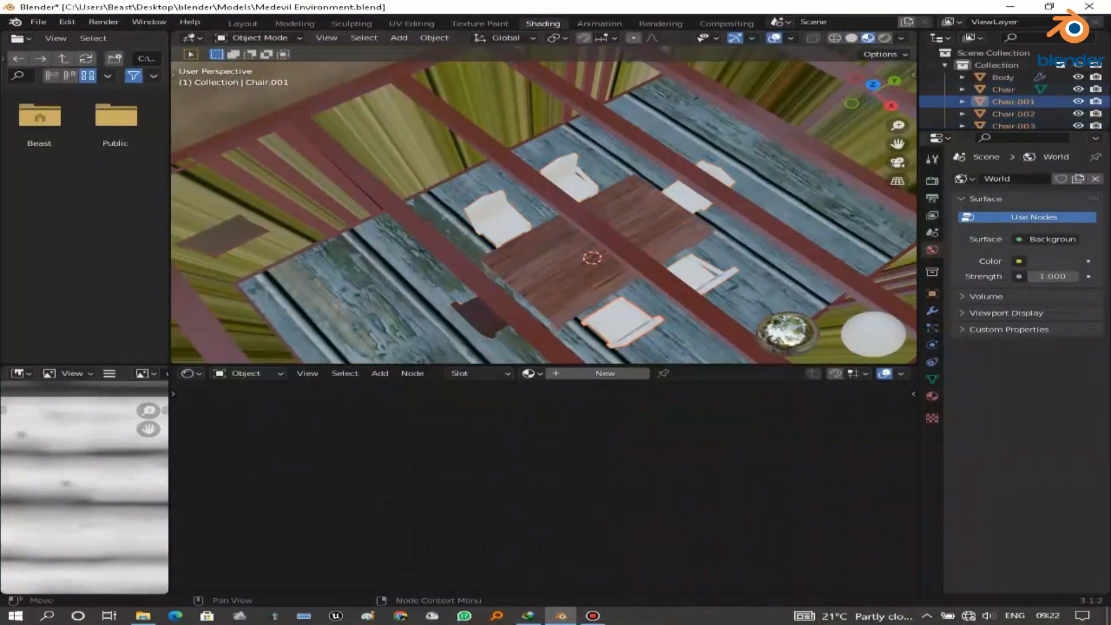
left_click(532, 374)
left_click(563, 393)
left_click(695, 274)
left_click(532, 374)
key("Return")
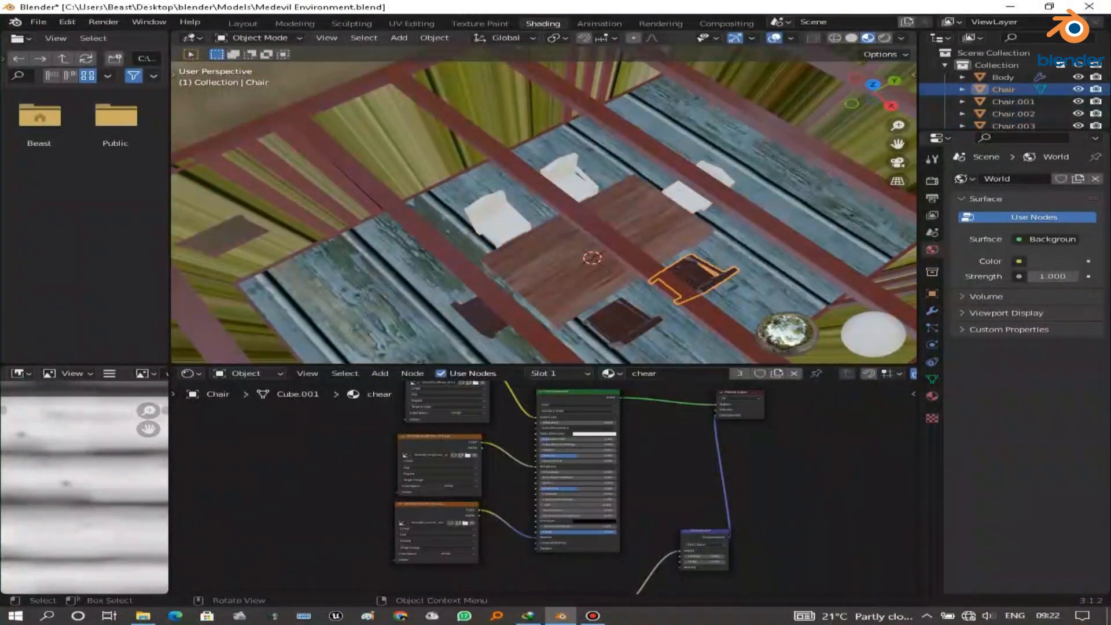
- Assign the chear material individually to the white chair at the table's far end and to Chair.003
left_click(688, 197)
left_click(531, 374)
left_click(562, 393)
left_click(570, 180)
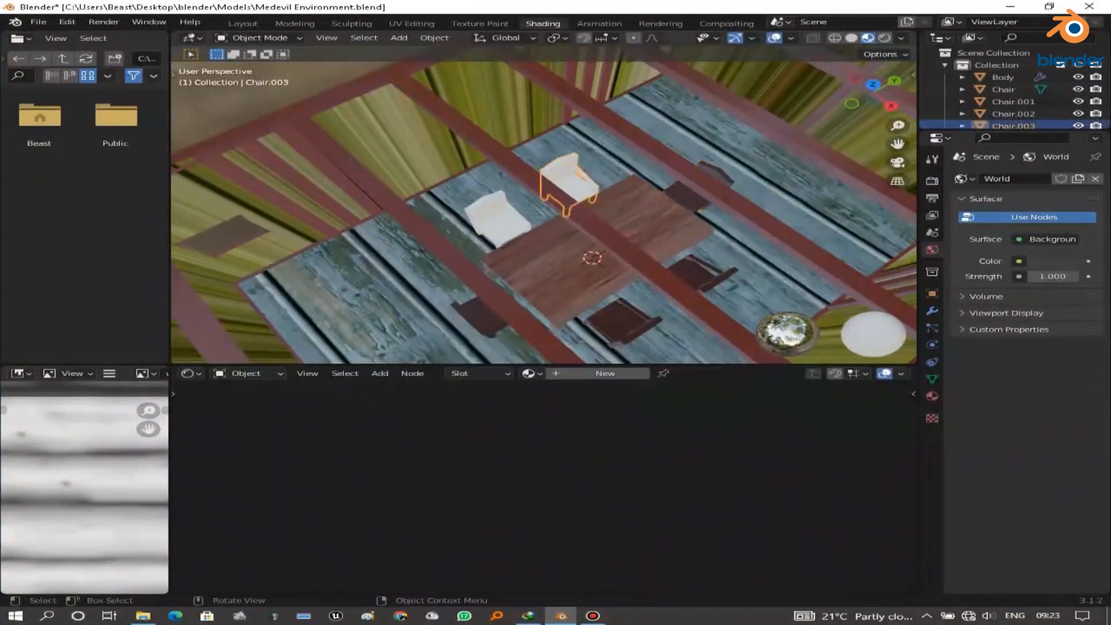
left_click(531, 374)
left_click(563, 392)
- Assign the chear material to the last white chair, Chair.002, and inspect the textured house from outside
left_click(499, 218)
left_click(531, 374)
left_click(563, 393)
middle_click_drag(579, 289, 769, 266)
scroll(545, 215, "down", 5)
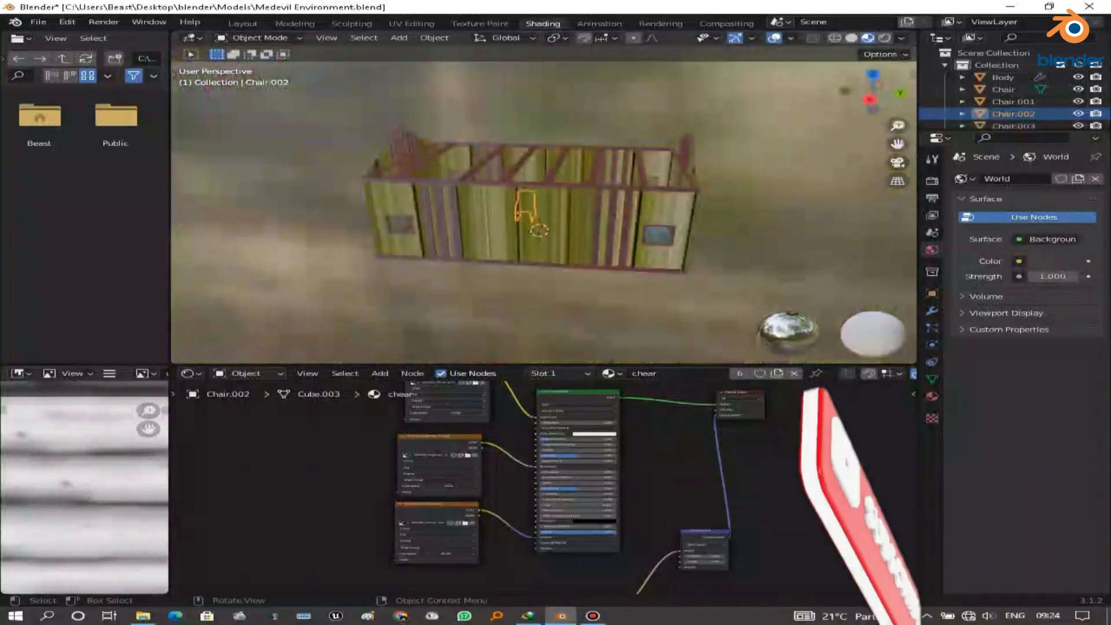
middle_click_drag(578, 214, 249, 261)
left_click_drag(874, 111, 810, 44)
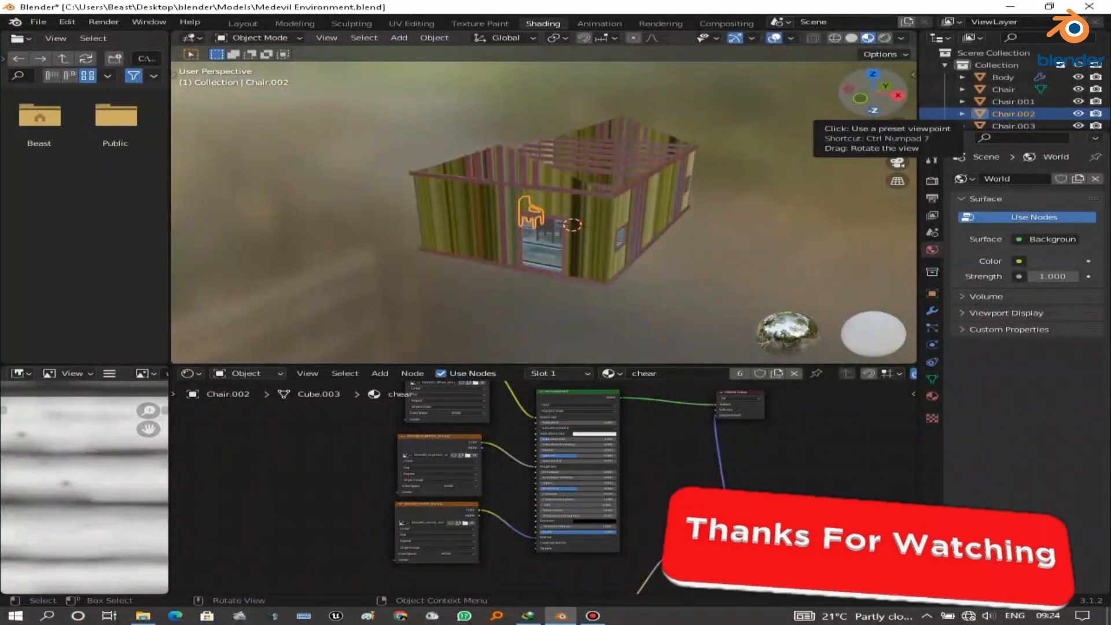